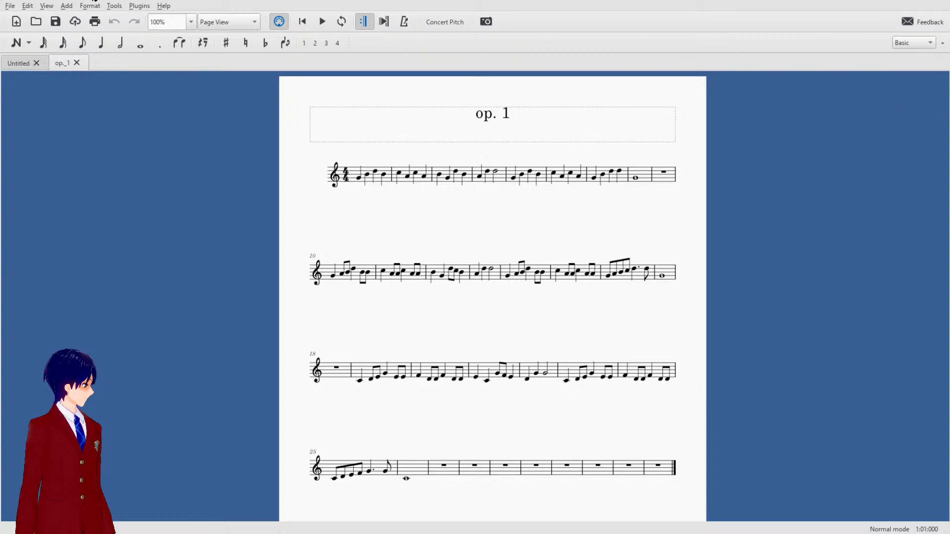
scroll(173, 223, "down", 2)
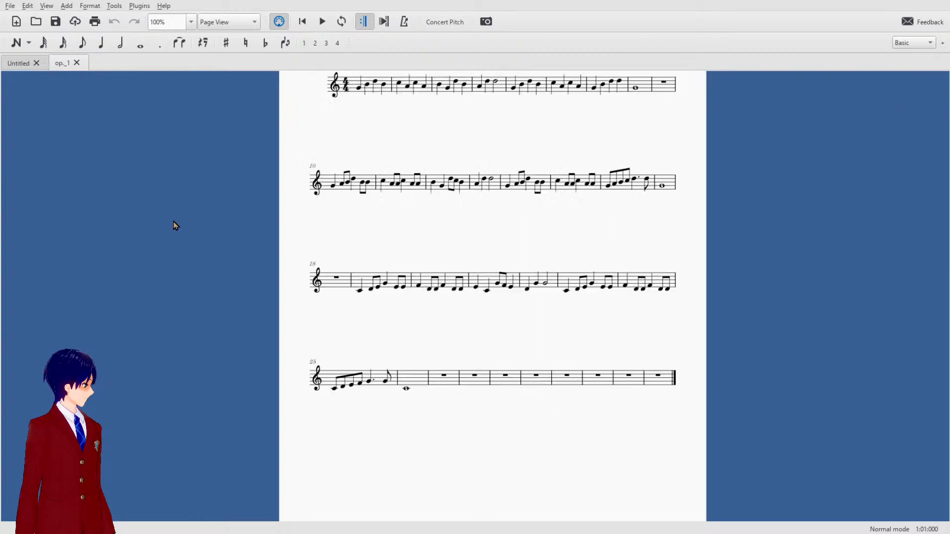
scroll(173, 222, "up", 2)
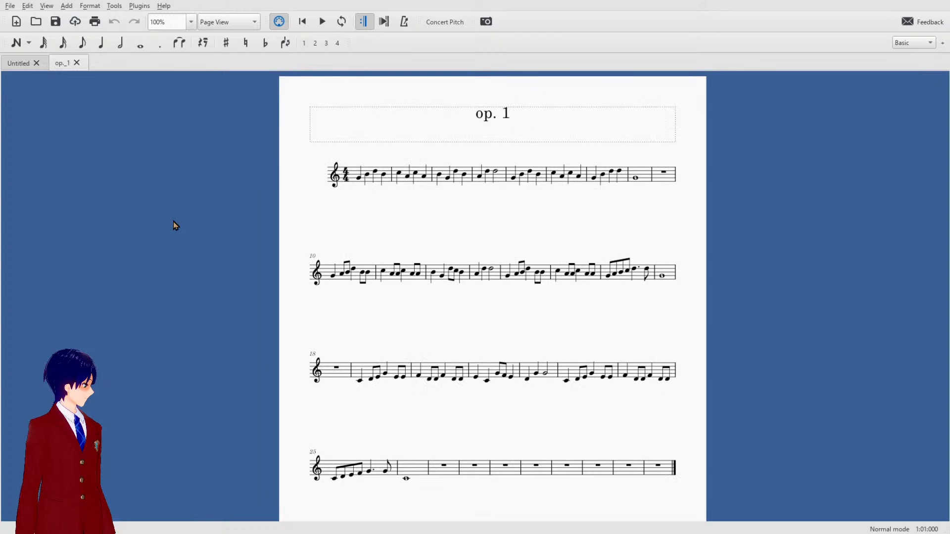
left_click(357, 179)
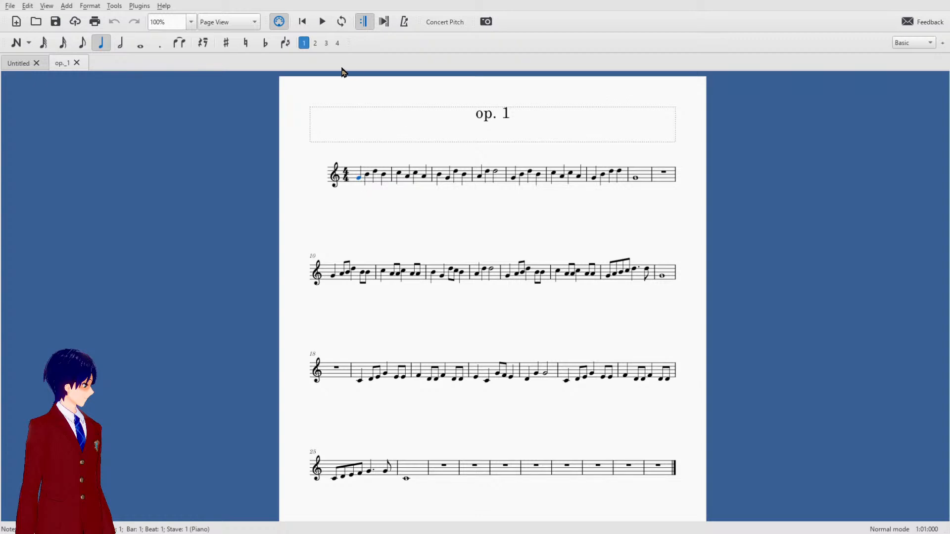
left_click(407, 480, "shift")
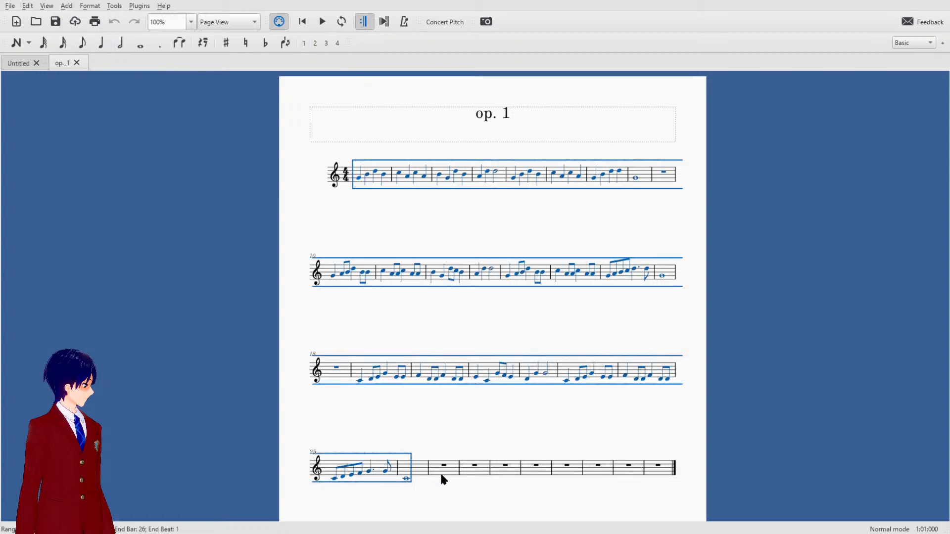
left_click(760, 291)
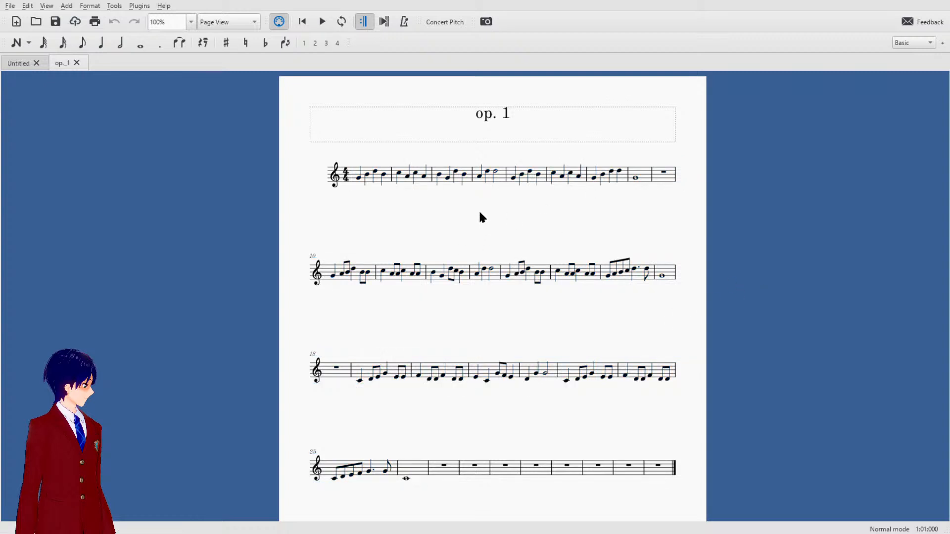
Copy the quarter-note melody in bars 1 to 8 and paste it starting at bar 28.
left_click(356, 179)
left_click(636, 179, "shift")
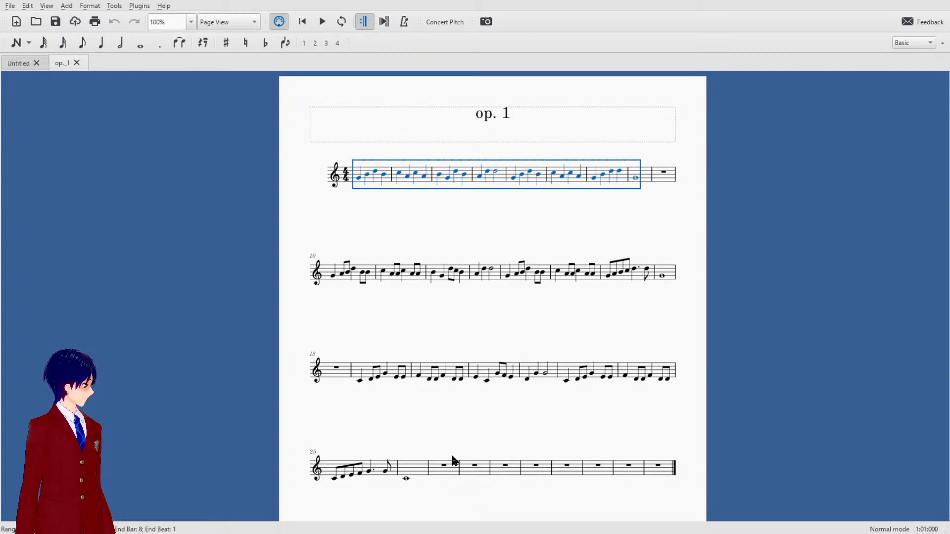
left_click(474, 468)
key("ctrl+v")
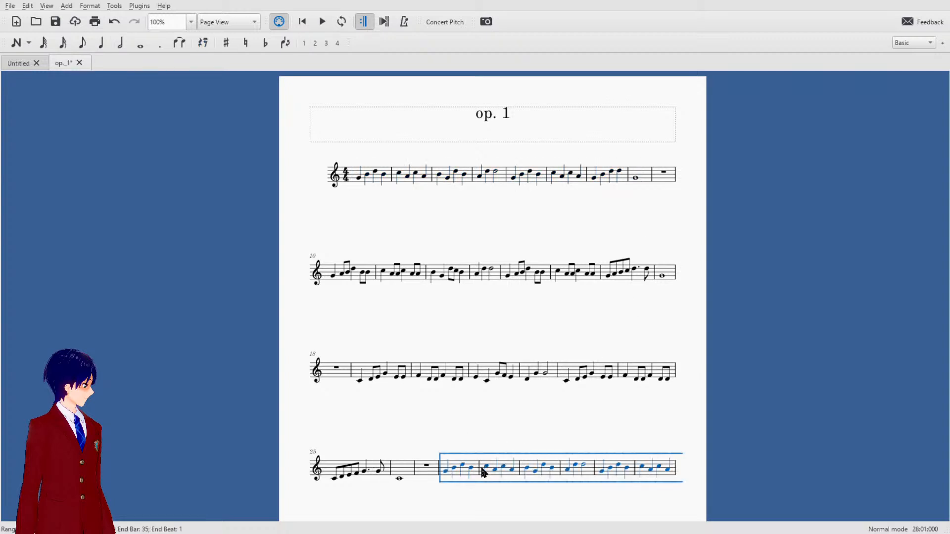
left_click(642, 387)
scroll(643, 387, "down", 3)
scroll(570, 424, "up", 3)
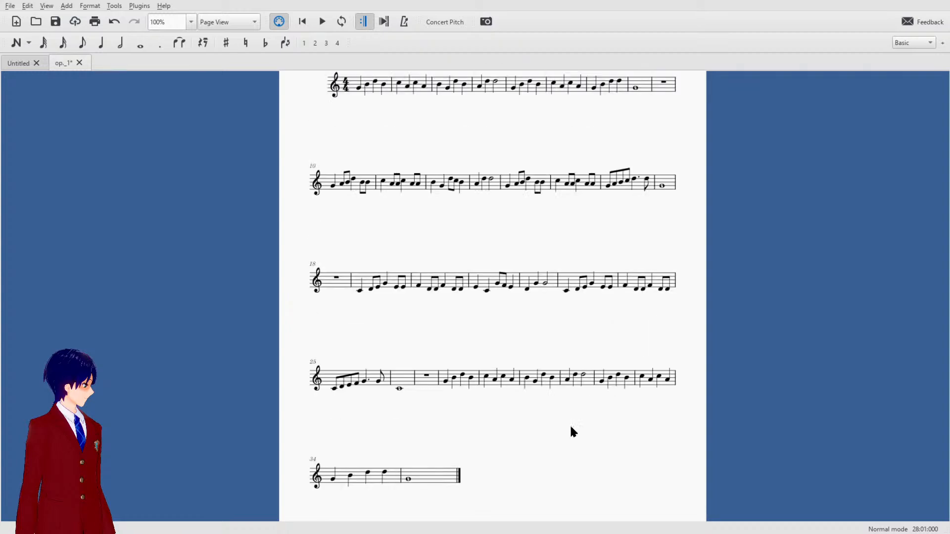
Select the pasted melody in bars 28 to 35 and lower all its notes together so the first G becomes the C below.
scroll(617, 433, "down", 2)
left_click(446, 382)
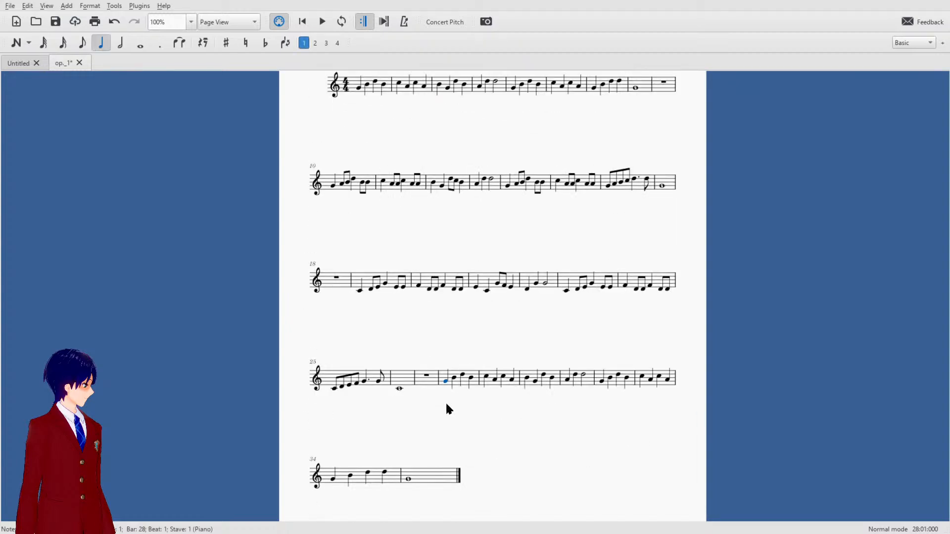
left_click(409, 481, "shift")
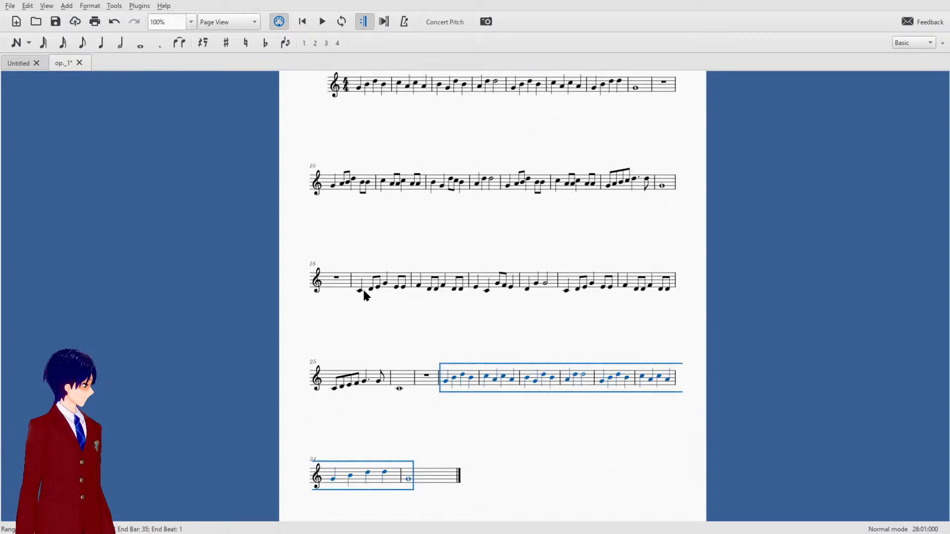
left_click_drag(444, 382, 444, 389)
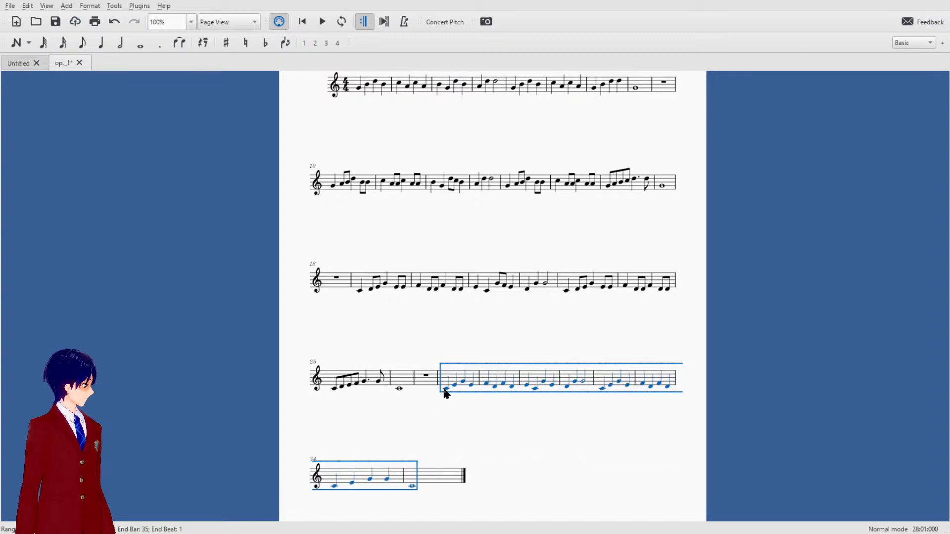
left_click(447, 389)
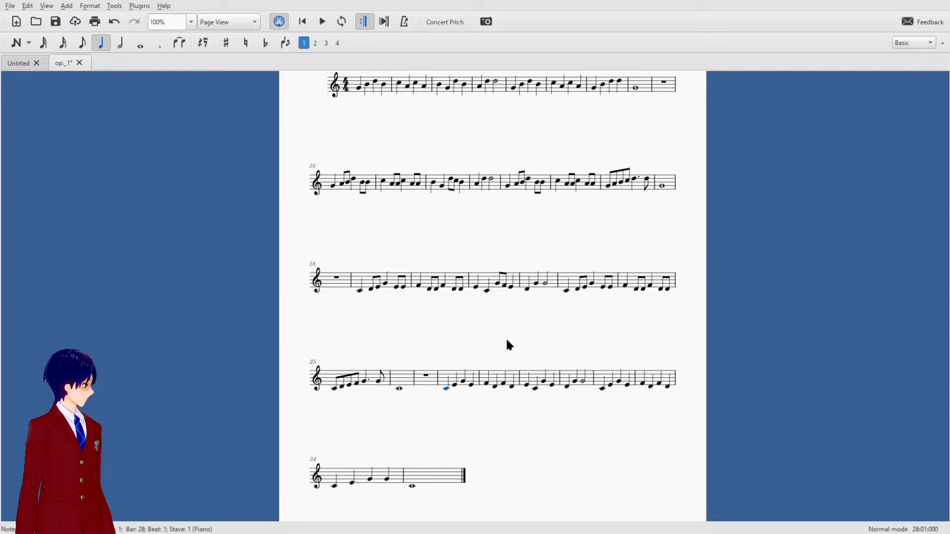
scroll(553, 206, "up", 3)
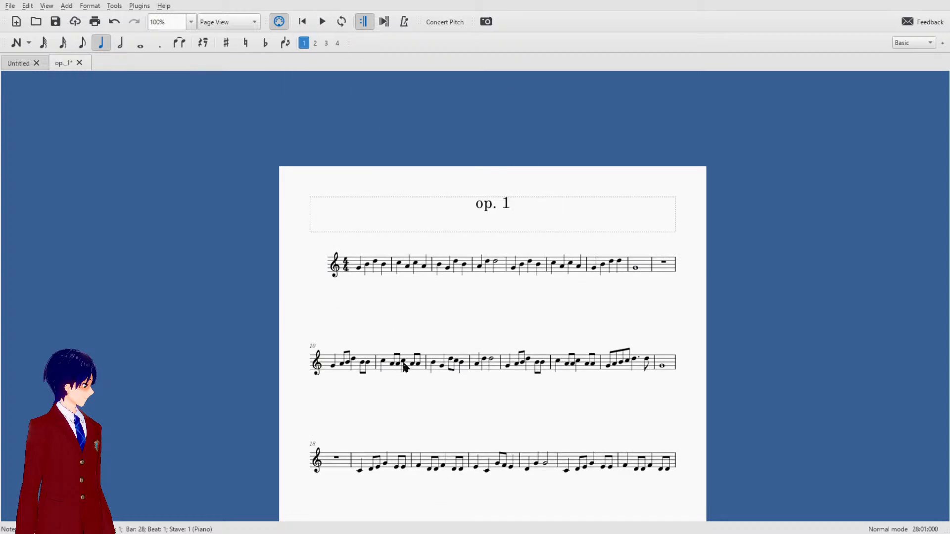
scroll(351, 149, "down", 3)
left_click(331, 25)
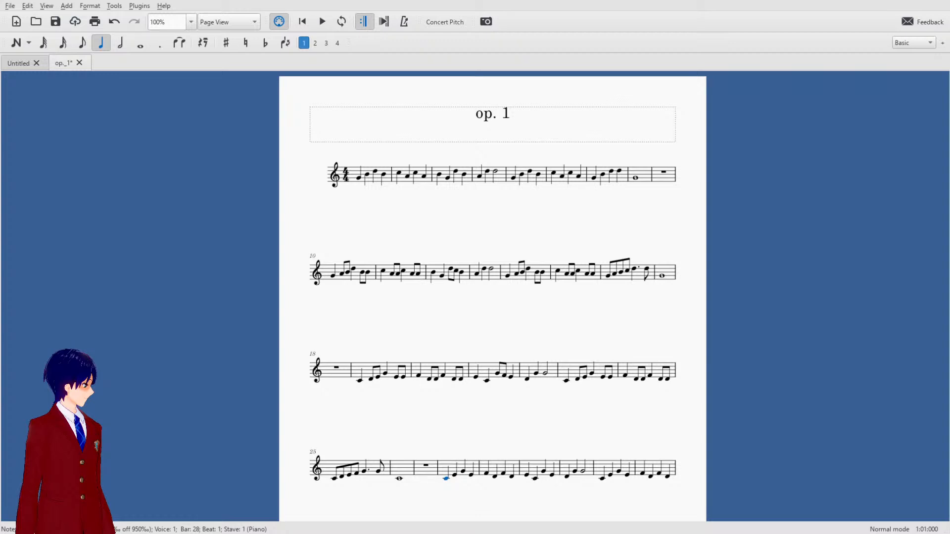
key("Escape")
key("Escape")
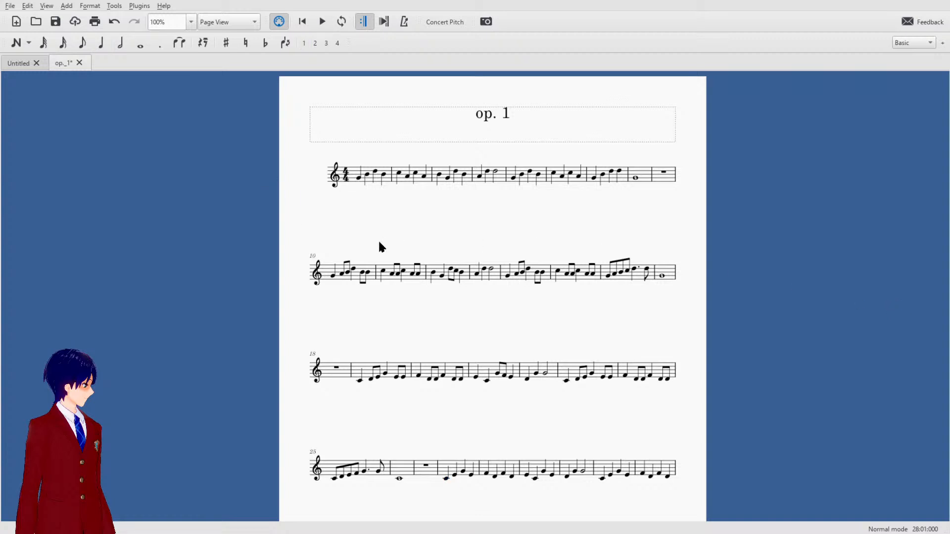
left_click(358, 183)
scroll(400, 271, "down", 2)
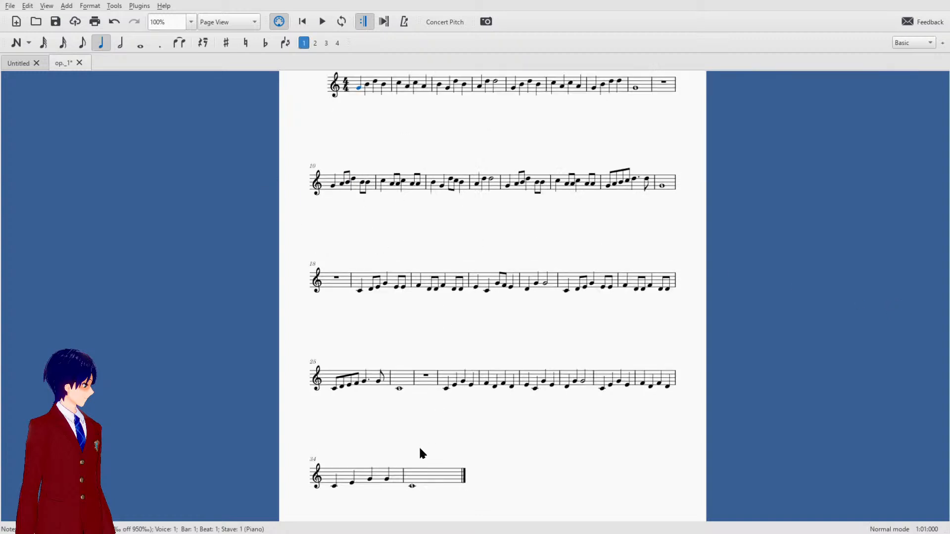
left_click(413, 487, "shift")
left_click(525, 483)
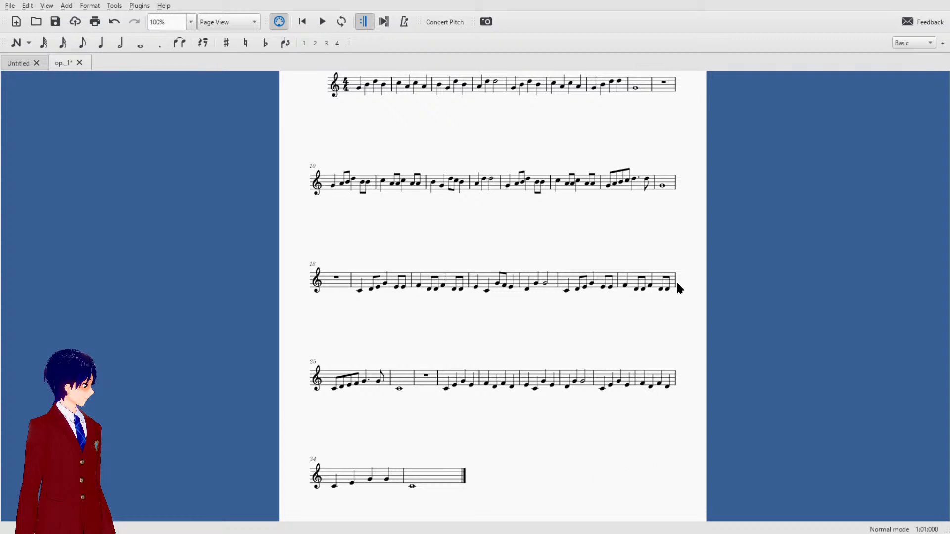
Add an empty measure at the end of the score, keeping the final C whole note in bar 35.
left_click(419, 483)
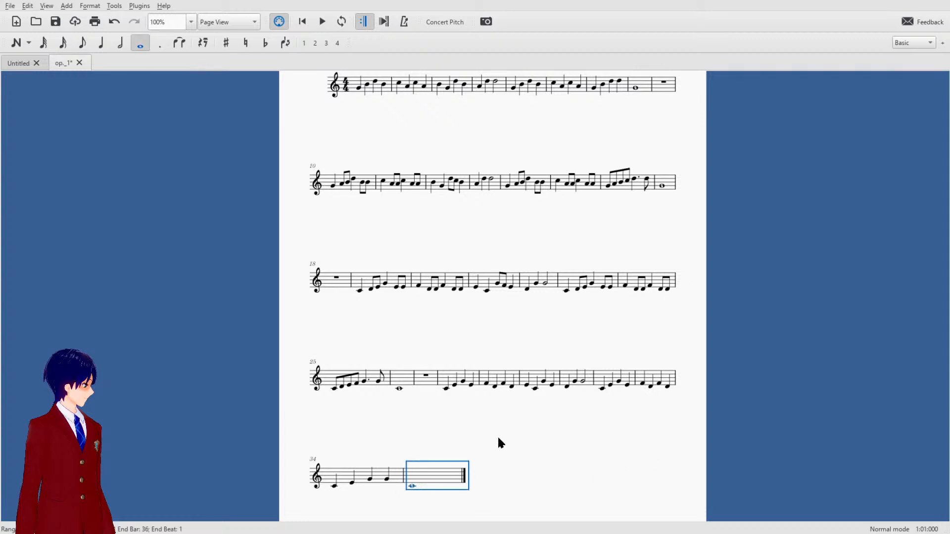
key("Insert")
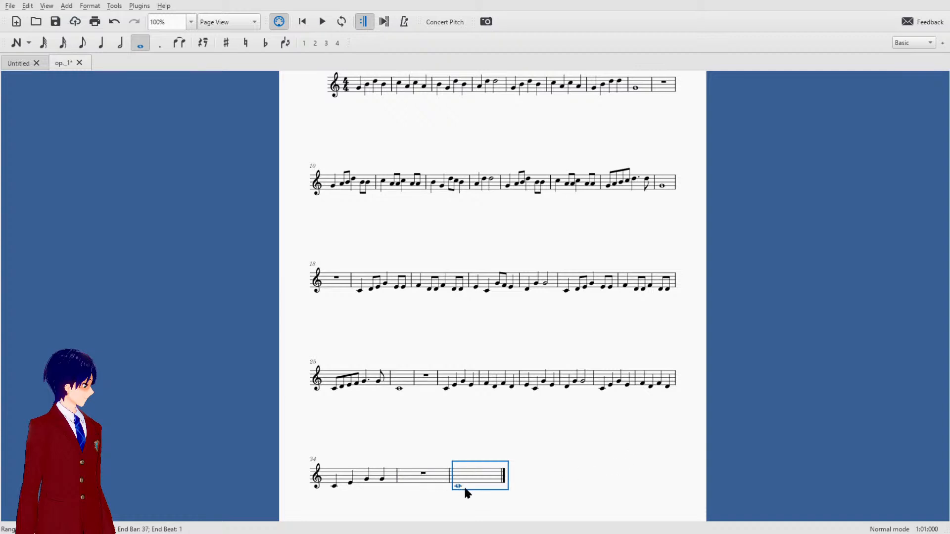
key("Delete")
key("ctrl+z")
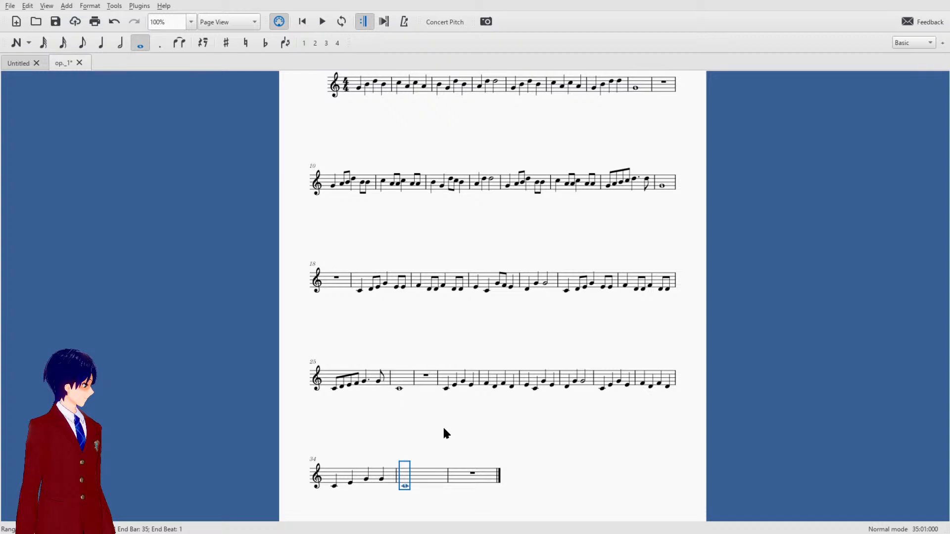
Select the whole score from bar 1 to bar 36 and play it with loop playback turned on.
left_click(354, 88)
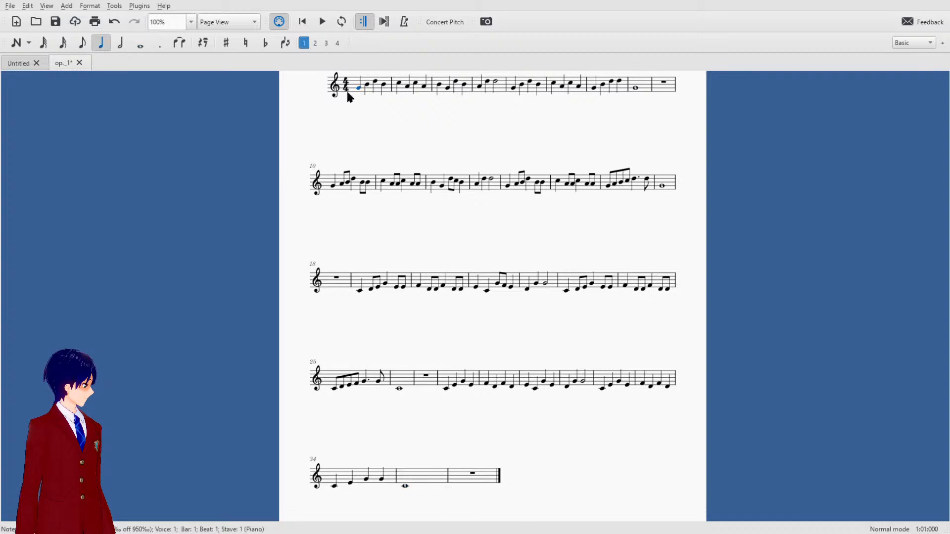
left_click(483, 473, "shift")
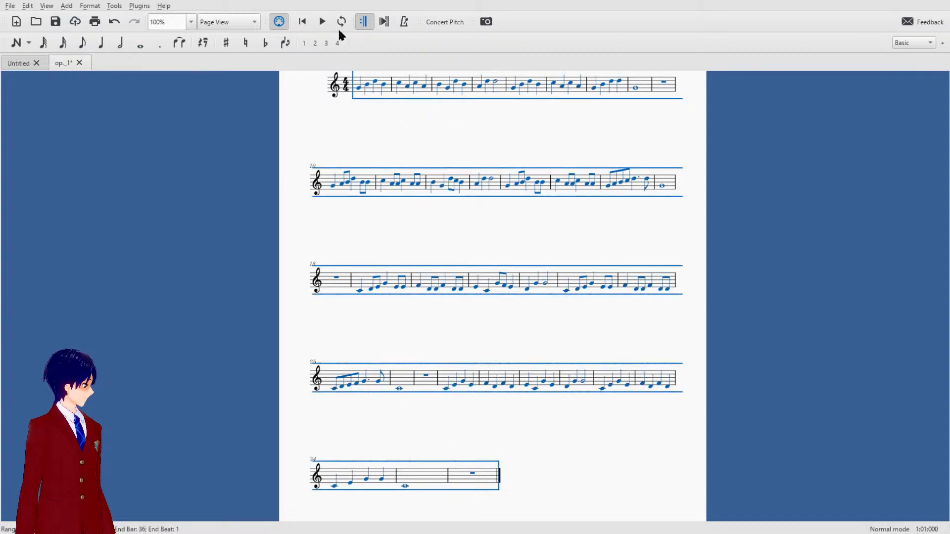
left_click(323, 23)
left_click(338, 21)
left_click(322, 22)
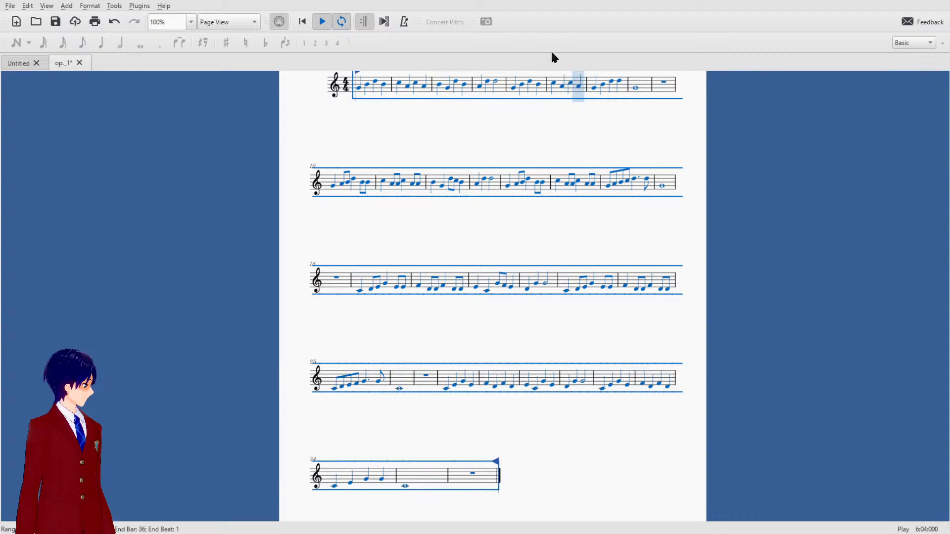
scroll(740, 233, "up", 1)
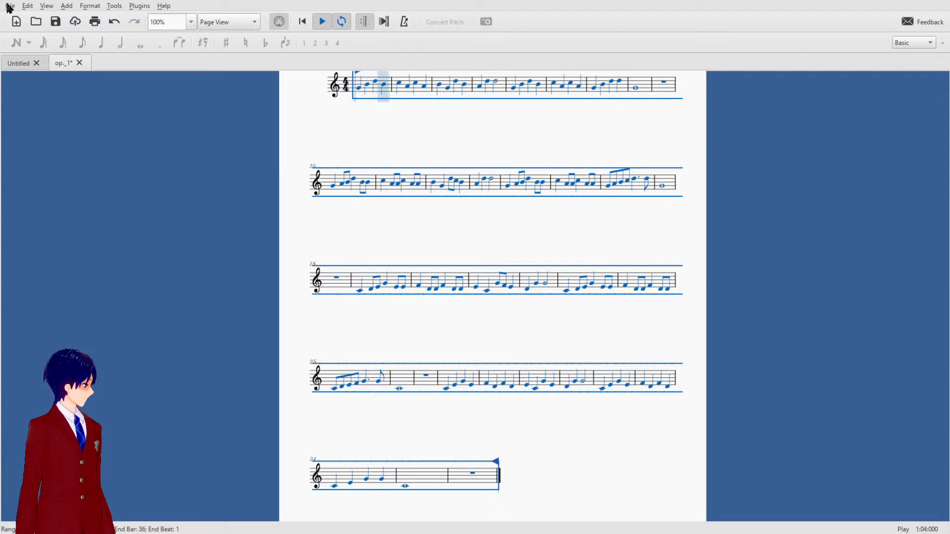
Save the op. 1 score and close the Untitled score.
key("ctrl+s")
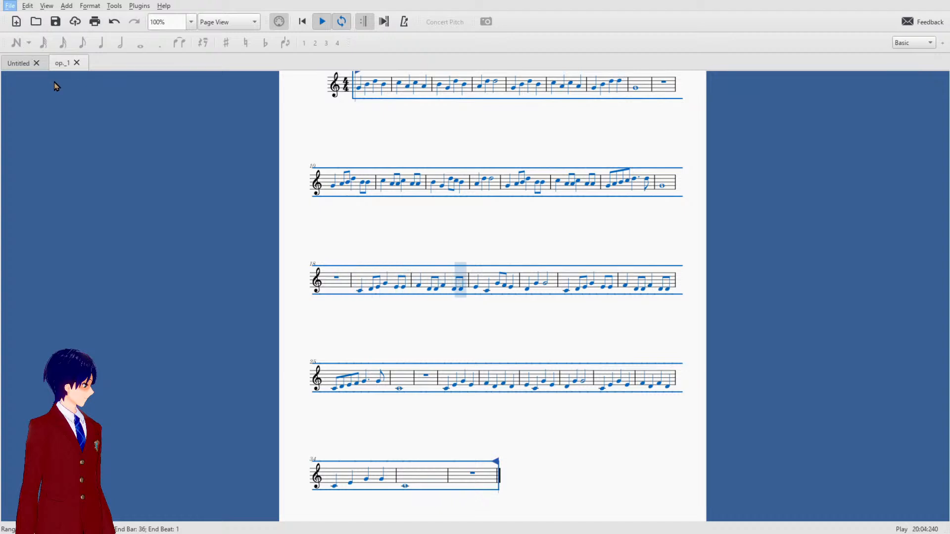
scroll(486, 315, "up", 5)
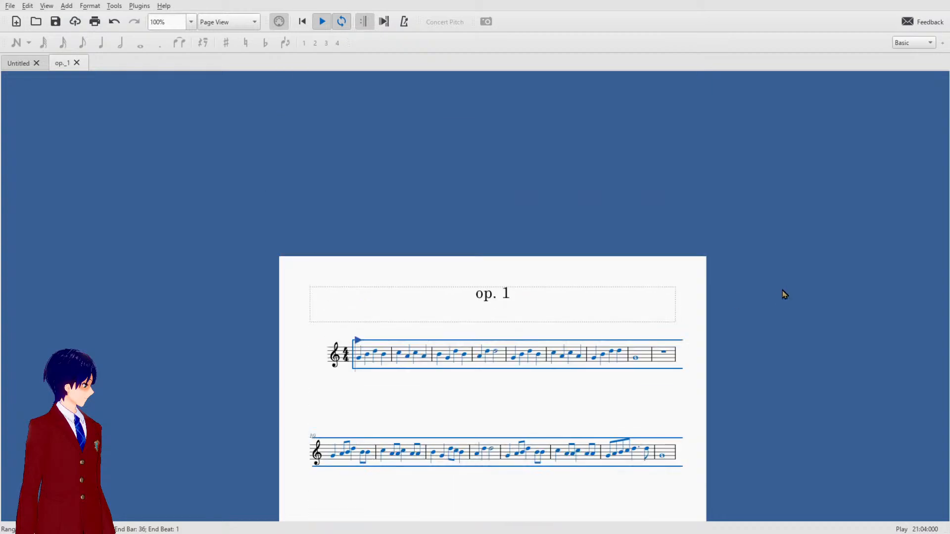
scroll(782, 292, "down", 5)
scroll(753, 263, "down", 2)
scroll(643, 232, "up", 4)
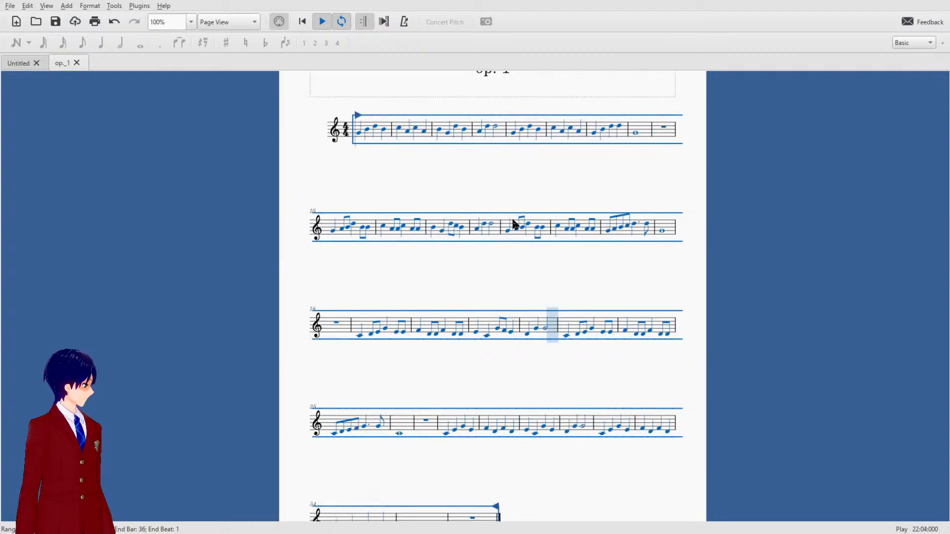
scroll(545, 213, "down", 2)
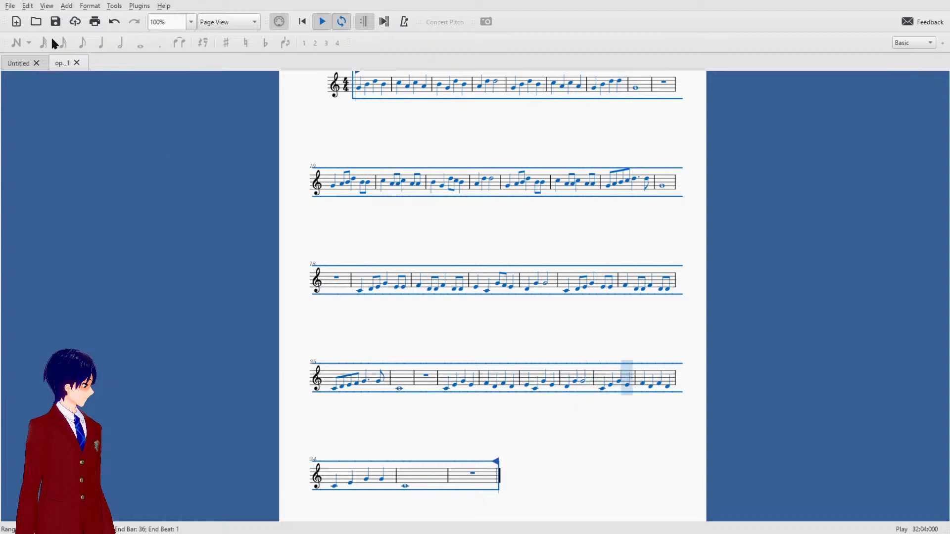
left_click(36, 63)
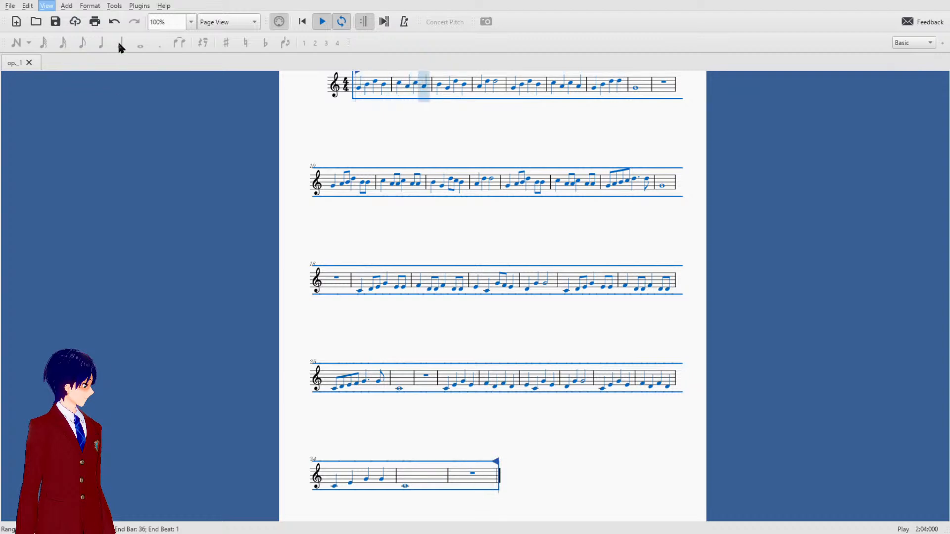
Show the Play Panel and change the playback tempo first to 166% and then to 80%.
key("F11")
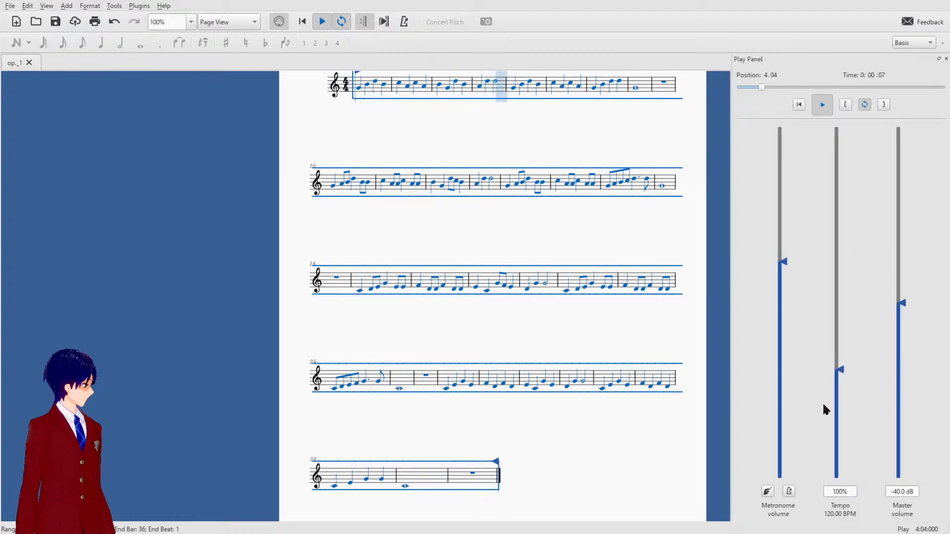
left_click_drag(841, 372, 843, 295)
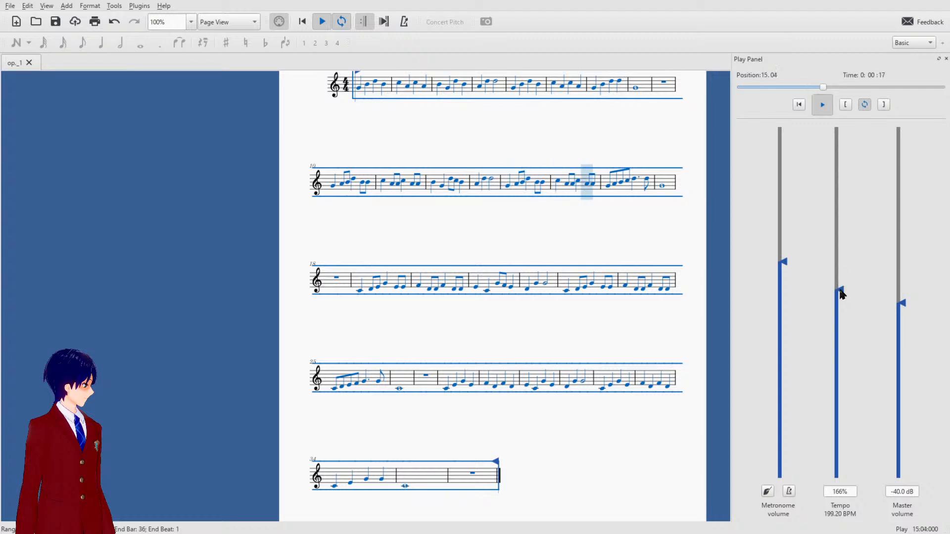
double_click(851, 490)
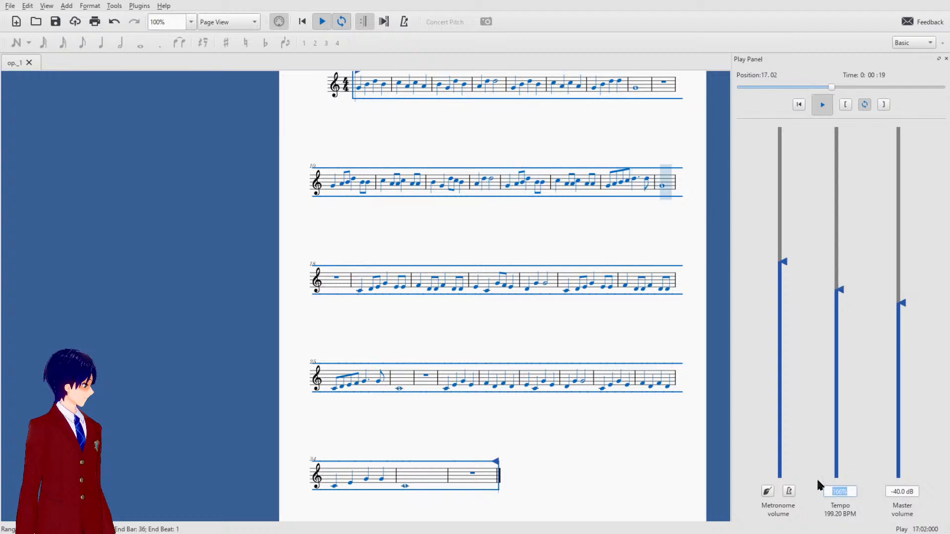
type("80")
key("Return")
key("Return")
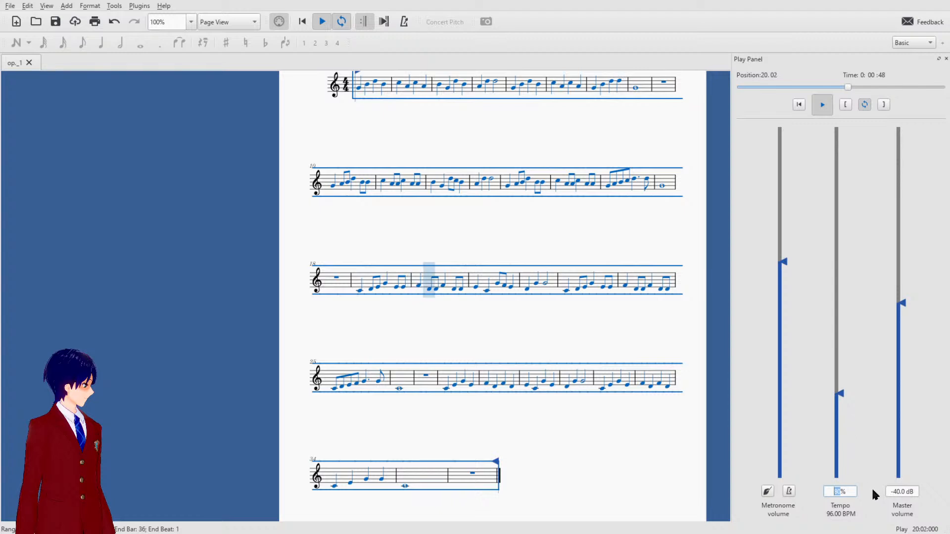
Try the looped playback at a tempo of 60%, then set the tempo back to 80%.
type("60")
key("Return")
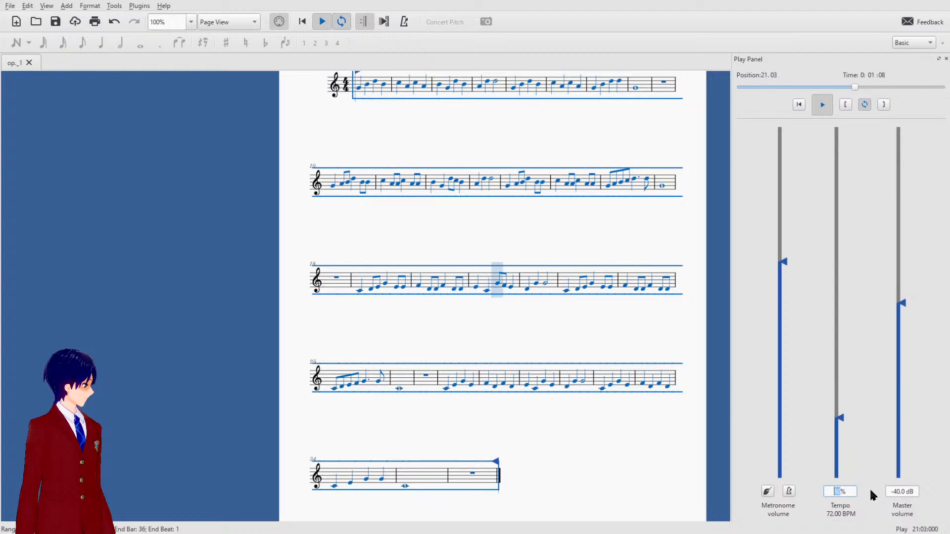
type("80")
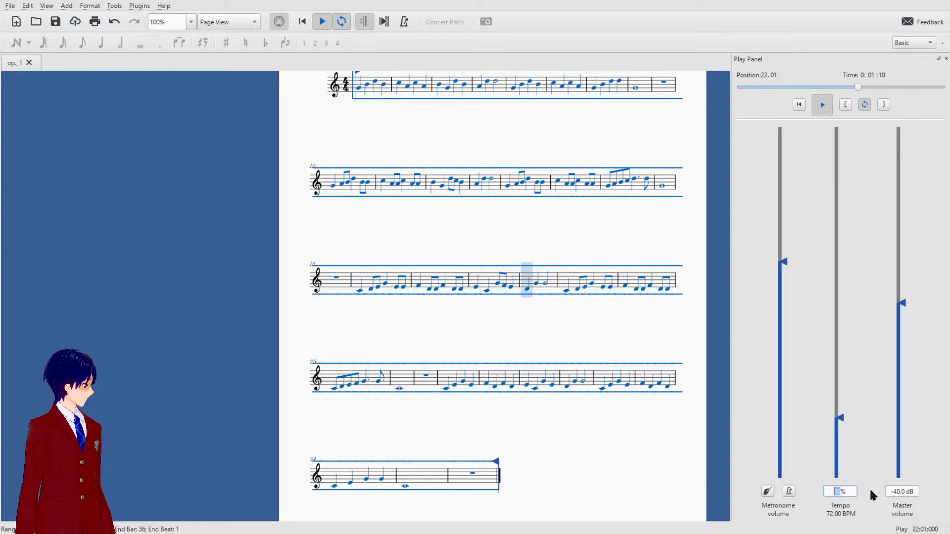
key("Return")
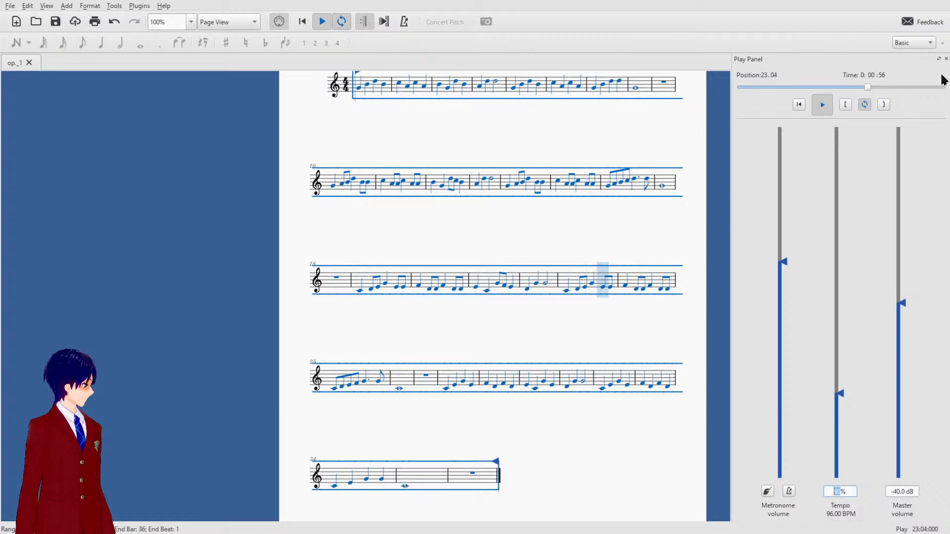
Hide the Play Panel and stop the looped playback of the score.
left_click(946, 58)
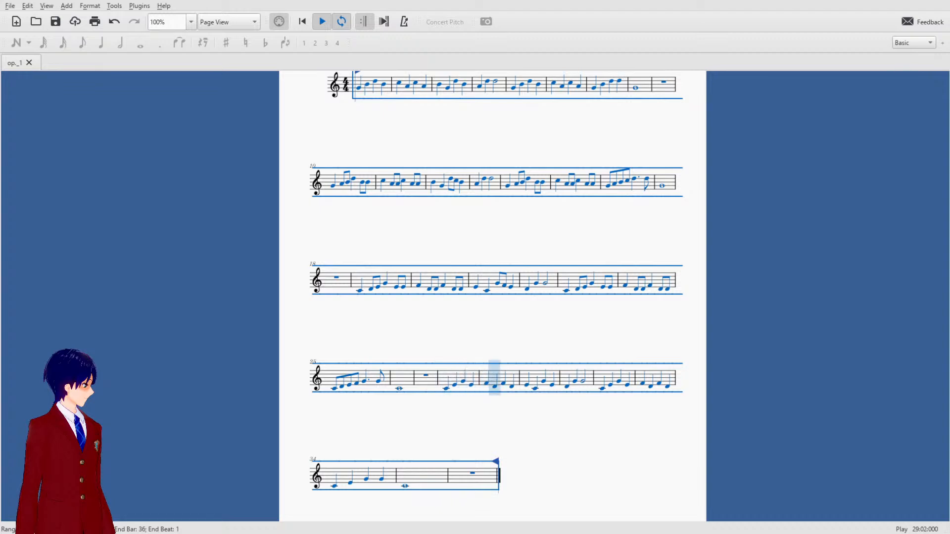
left_click_drag(557, 91, 577, 120)
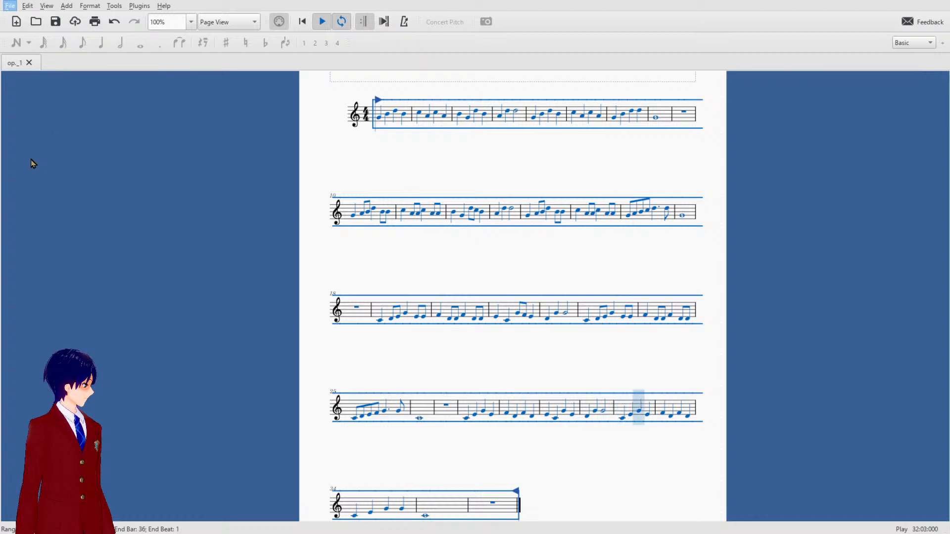
left_click(323, 21)
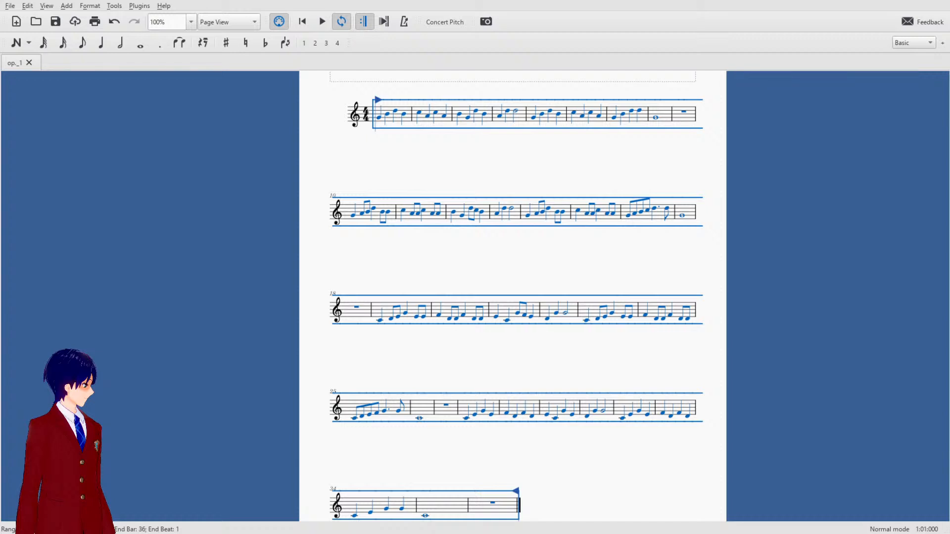
left_click(803, 207)
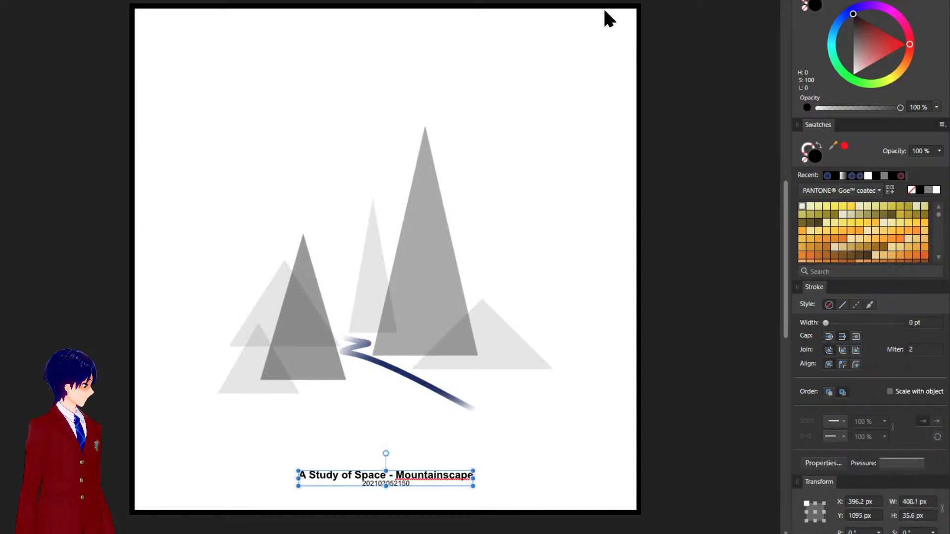
Examine the mountain triangles and the waterfall curve of the Waterfall 2 artwork in Affinity Designer.
left_click(686, 99)
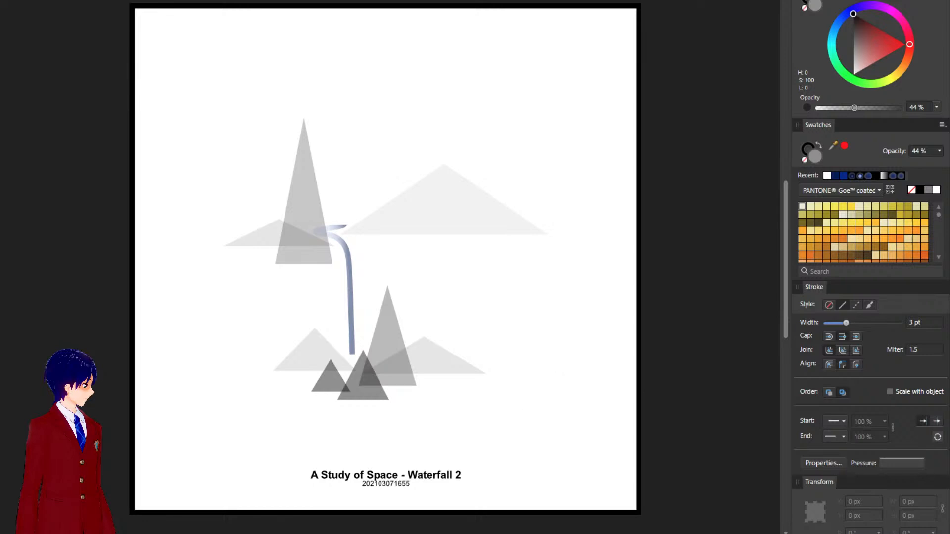
left_click_drag(176, 66, 612, 434)
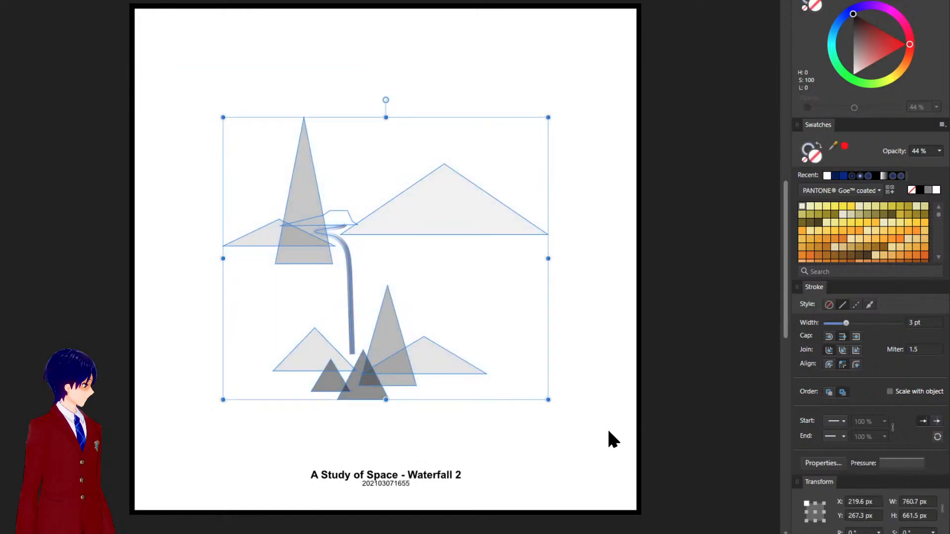
left_click(608, 431)
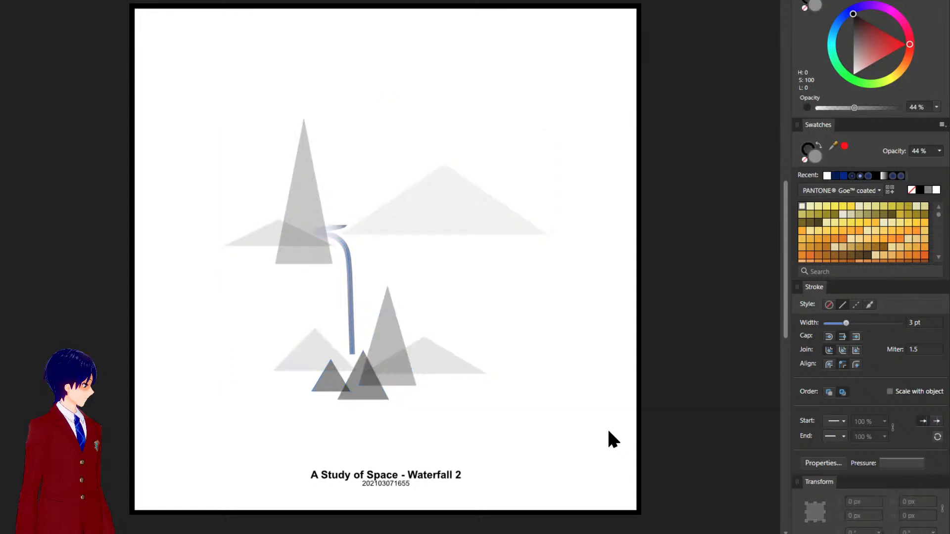
left_click_drag(97, 33, 608, 433)
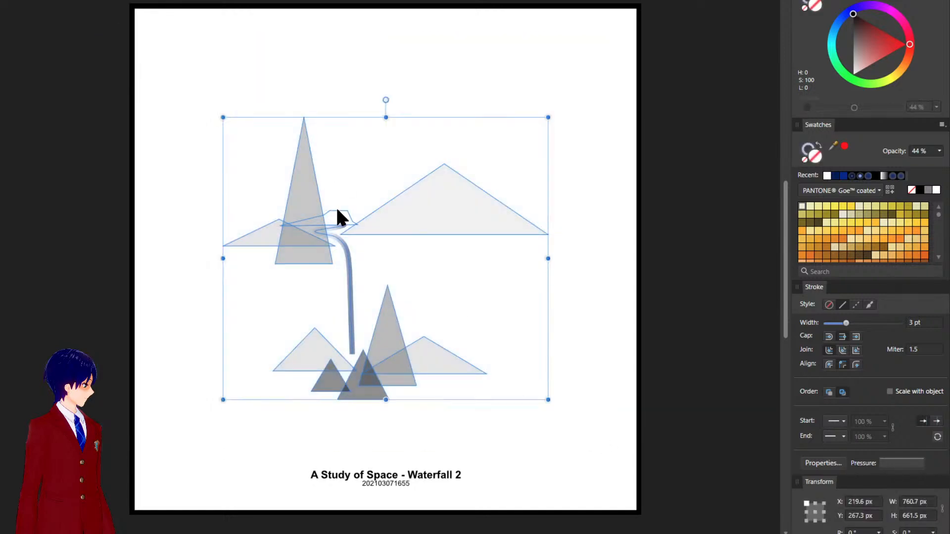
left_click(427, 297)
left_click(350, 218)
left_click(438, 227)
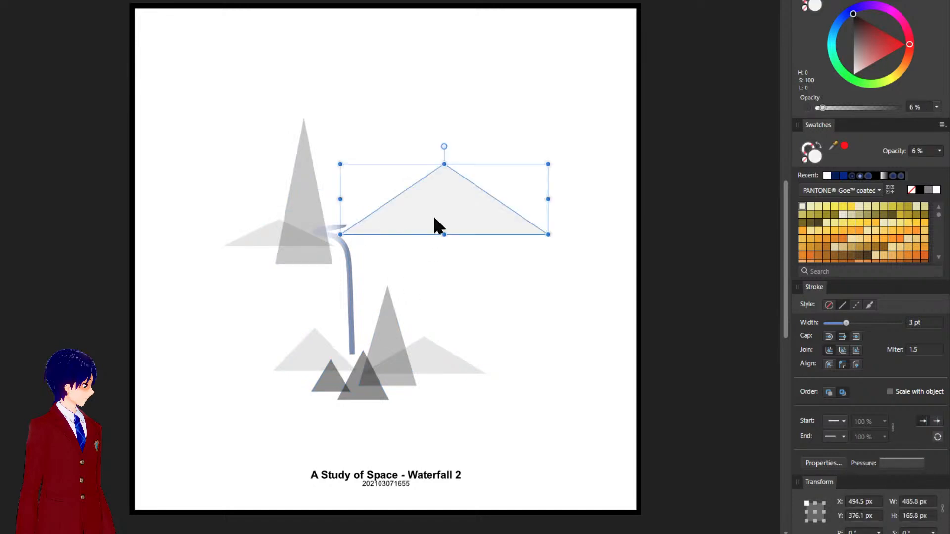
Duplicate the wide low mountain at the foot of the tall upper one and place the copy directly above the waterfall's top bend.
left_click(259, 237)
left_click_drag(257, 228, 514, 445)
scroll(366, 268, "up", 5)
scroll(345, 197, "up", 2)
left_click_drag(333, 117, 333, 122)
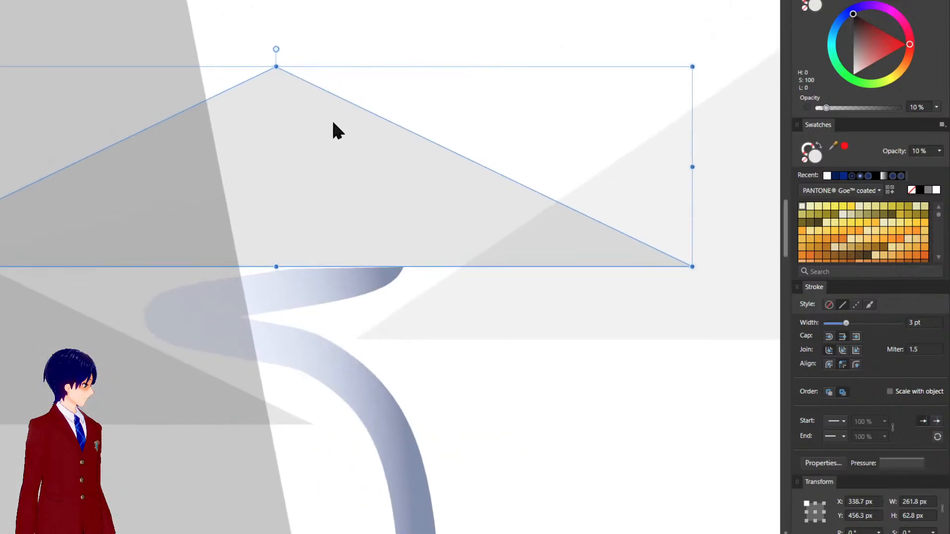
left_click(325, 280)
left_click(523, 145)
left_click(443, 234)
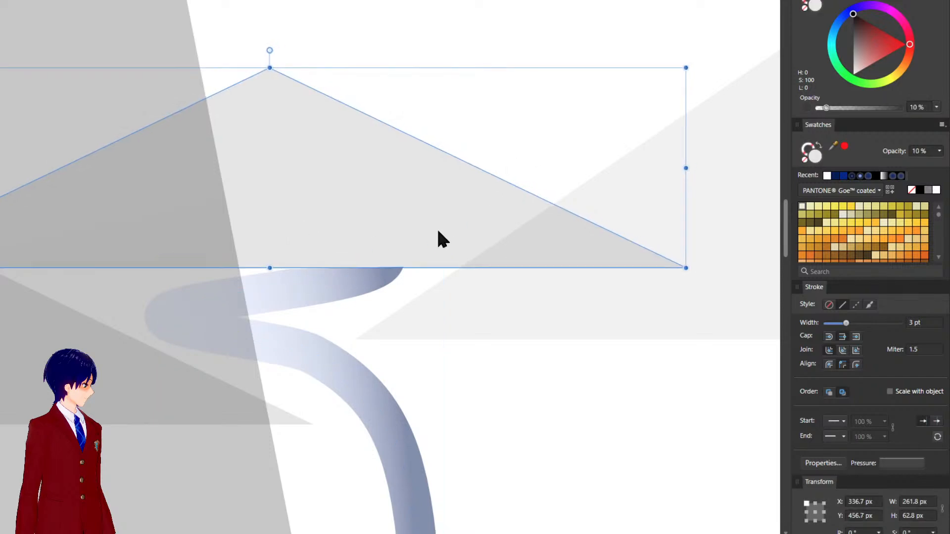
Narrow the triangle copy above the waterfall to about 168 px wide and reduce its opacity to 5%.
left_click_drag(686, 168, 472, 168)
key("ctrl+0")
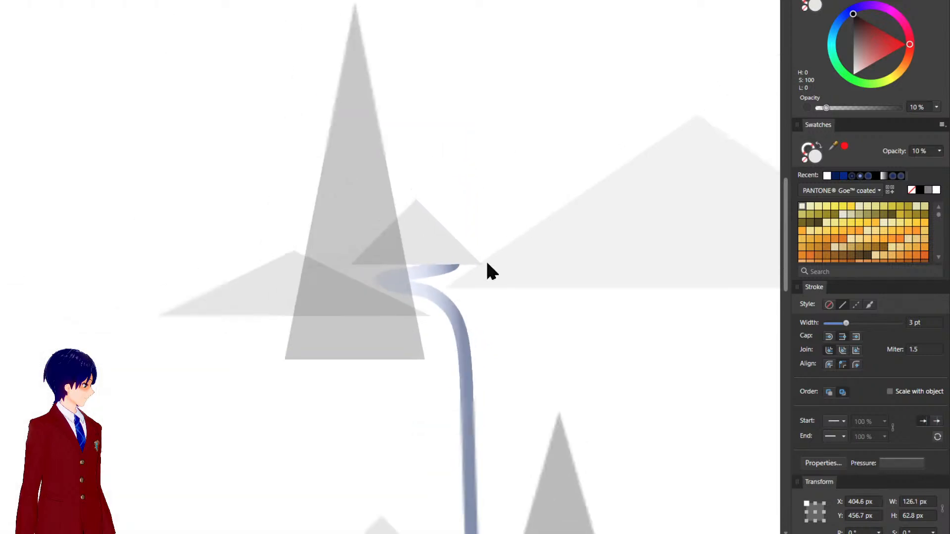
scroll(522, 286, "up", 4)
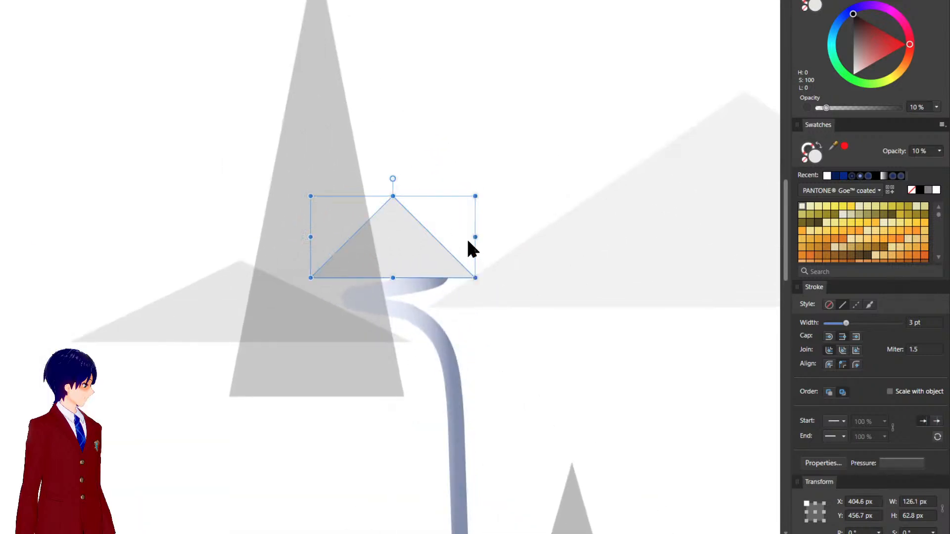
left_click_drag(476, 236, 502, 236)
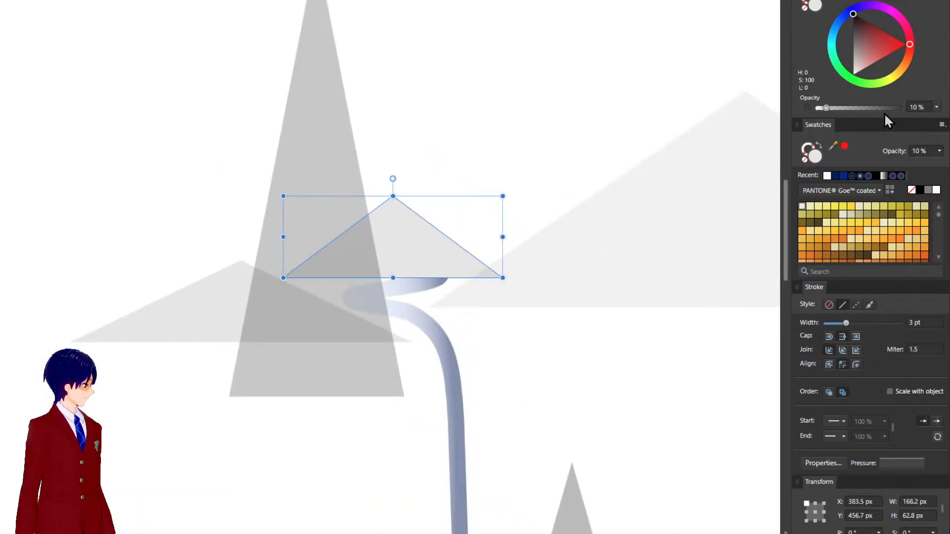
left_click_drag(823, 108, 818, 108)
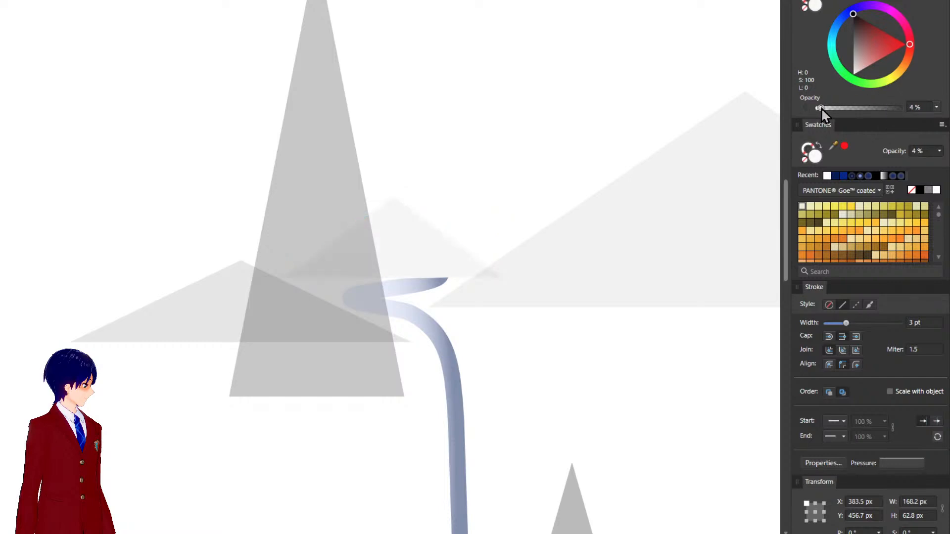
left_click(744, 374)
scroll(741, 376, "down", 5)
left_click_drag(695, 423, 398, 303)
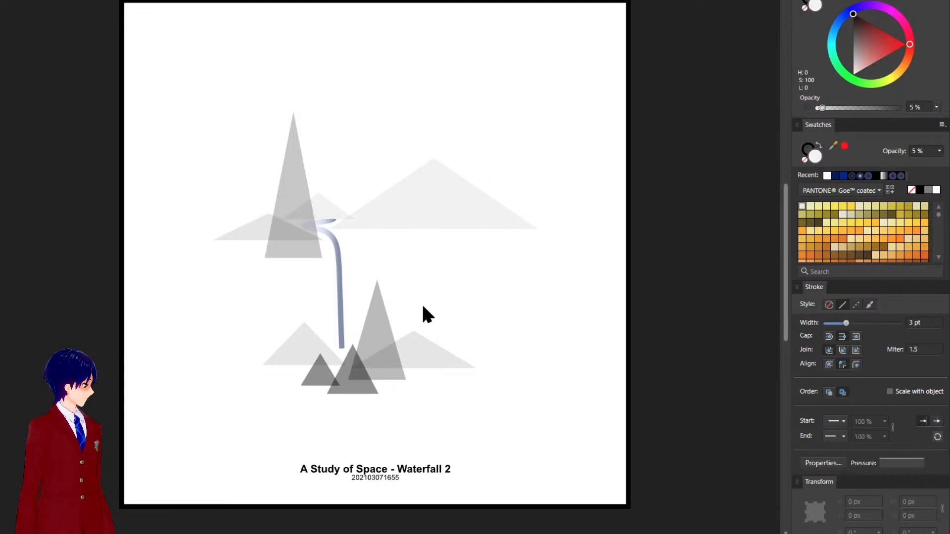
Delete the blue waterfall curve and the small pale triangle above it.
left_click_drag(189, 82, 257, 145)
left_click(326, 210)
left_click(340, 271)
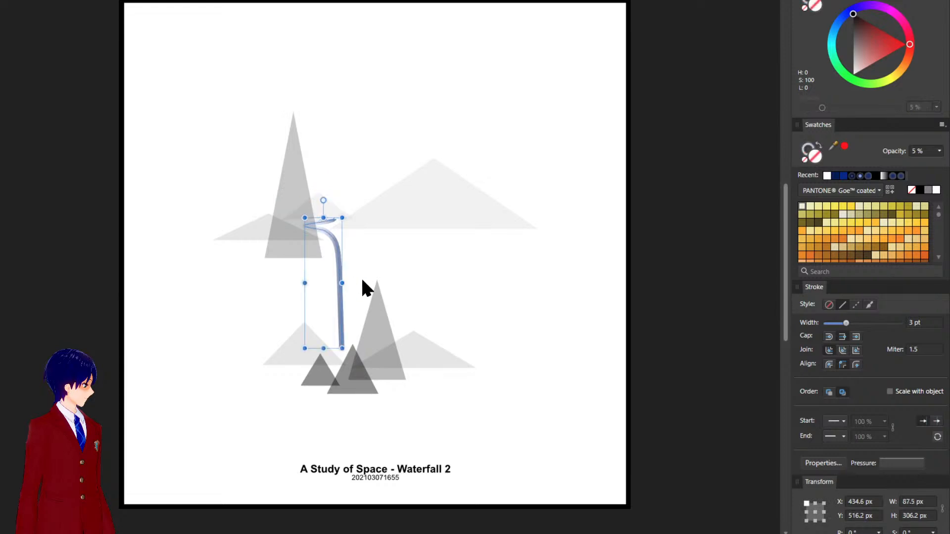
key("Delete")
left_click(324, 209)
key("Delete")
left_click(337, 212)
left_click(384, 275)
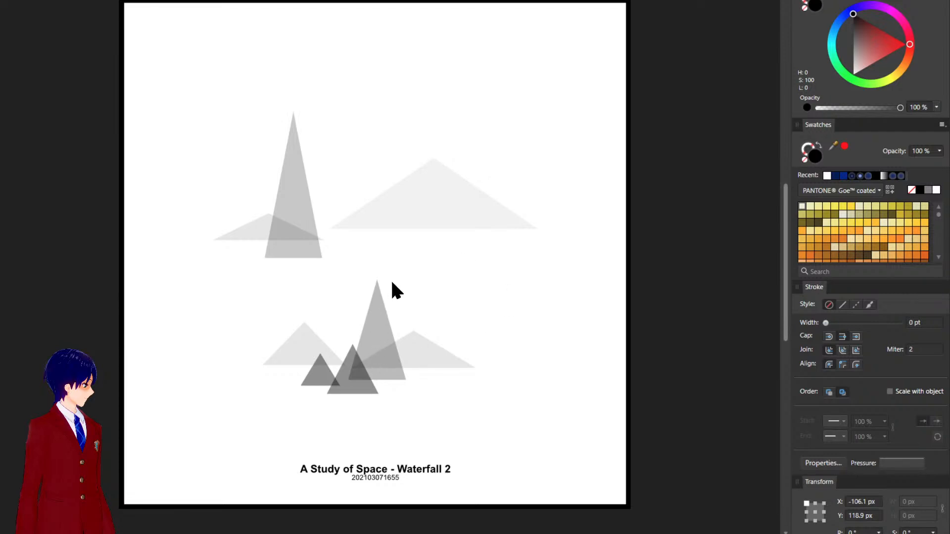
Move the whole lower cluster of mountains slightly up and to the left.
left_click_drag(247, 267, 479, 394)
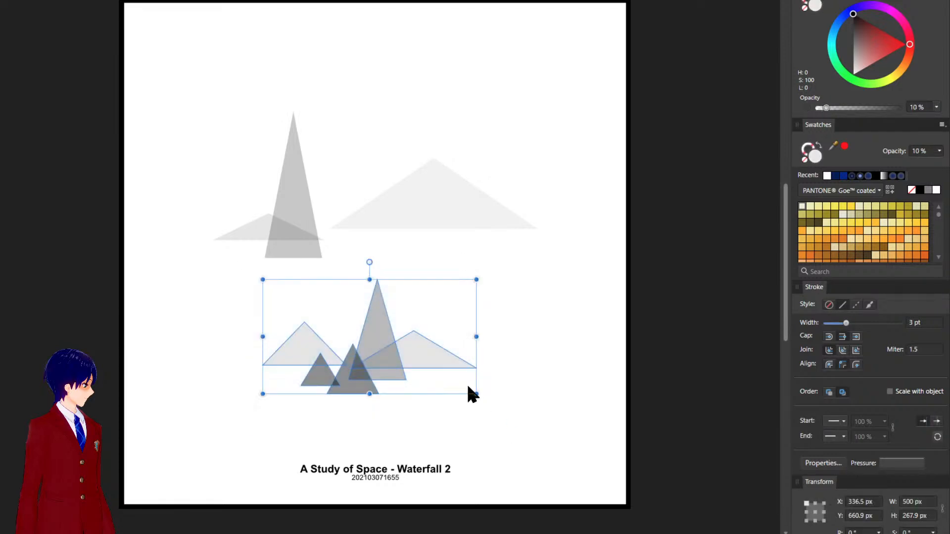
left_click_drag(417, 359, 384, 346)
left_click(411, 380)
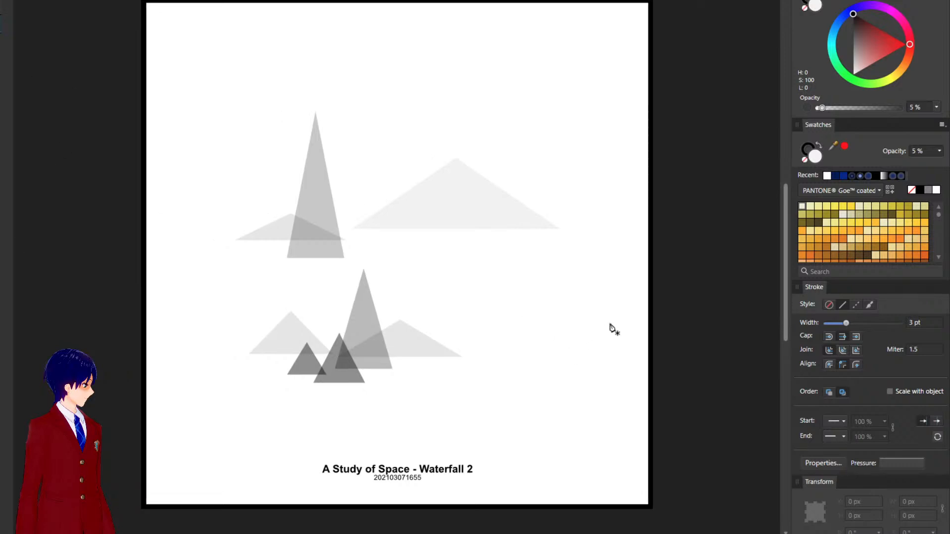
Draw a straight 3 pt line about 580 px long beside the lower mountains, and delete the wide pale triangle on that cluster's right.
left_click(602, 345)
left_click(370, 255)
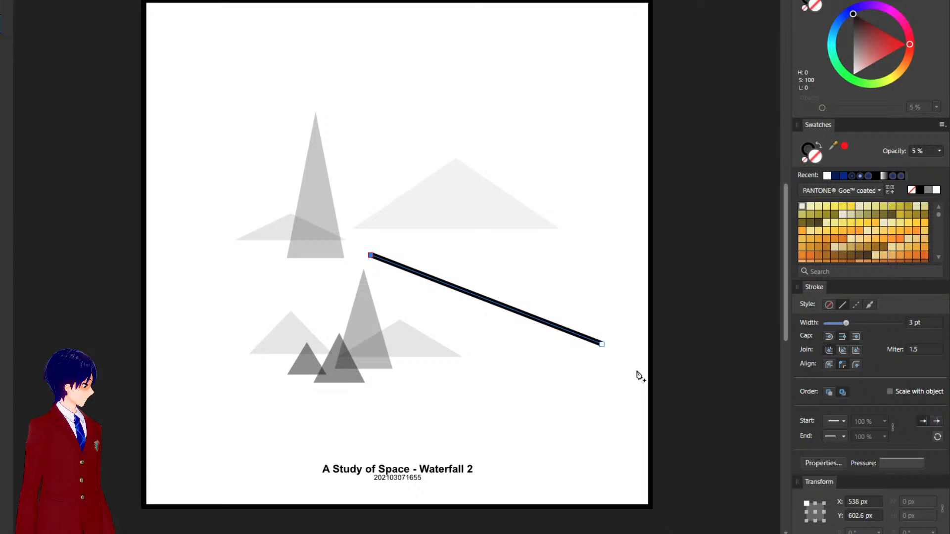
key("v")
left_click(438, 343)
Move the line's left end down to just beside the peak of the tall lower mountain.
left_click(510, 309)
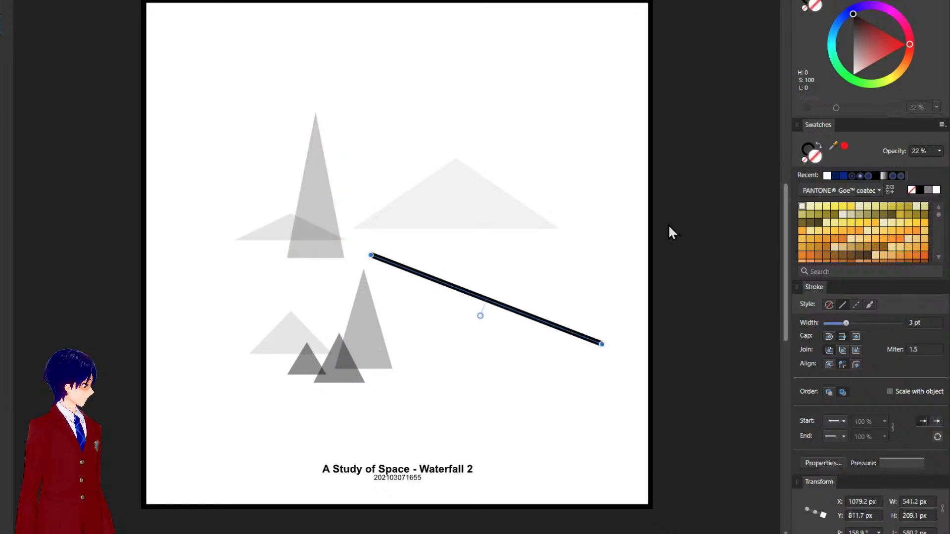
key("a")
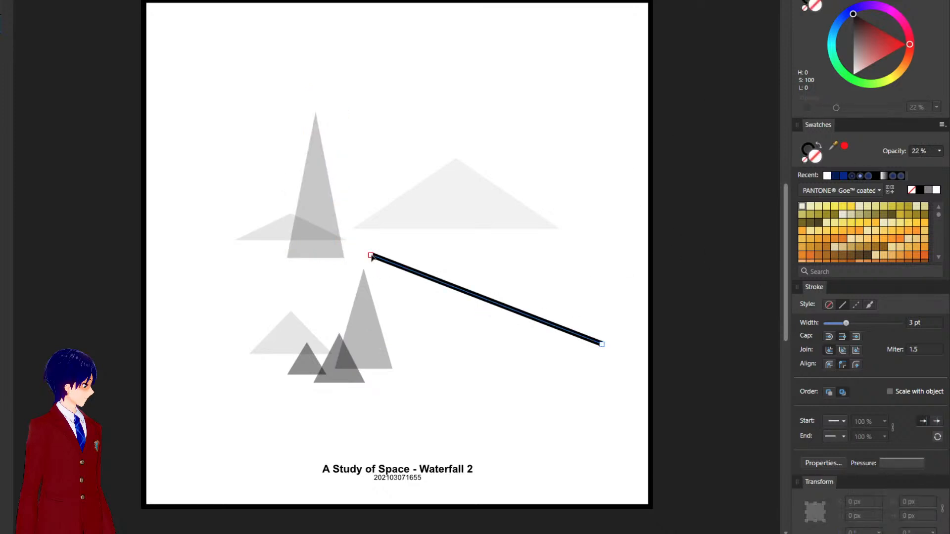
left_click_drag(372, 256, 370, 272)
Move the tall mountain of the lower cluster left to about X 337.5 px, Y 626.7 px.
key("v")
left_click(385, 354)
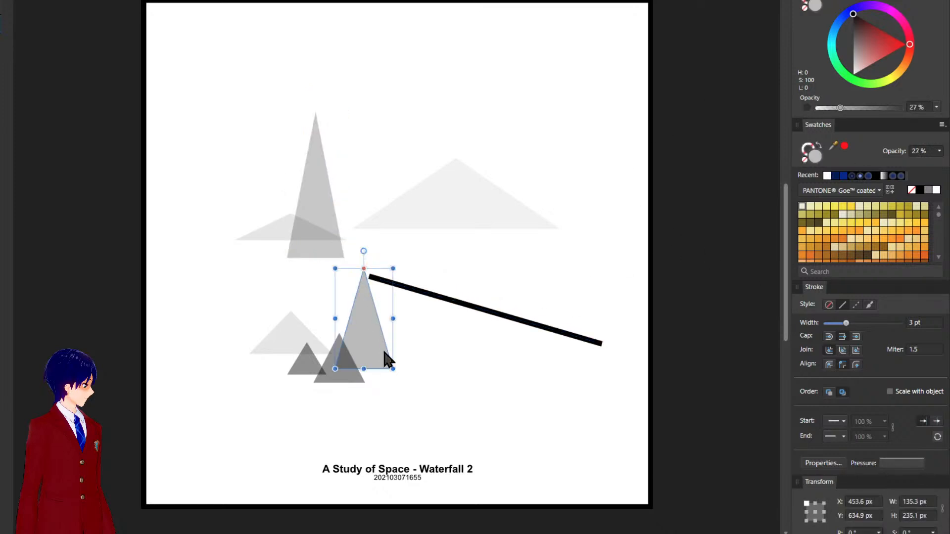
left_click_drag(368, 341, 318, 338)
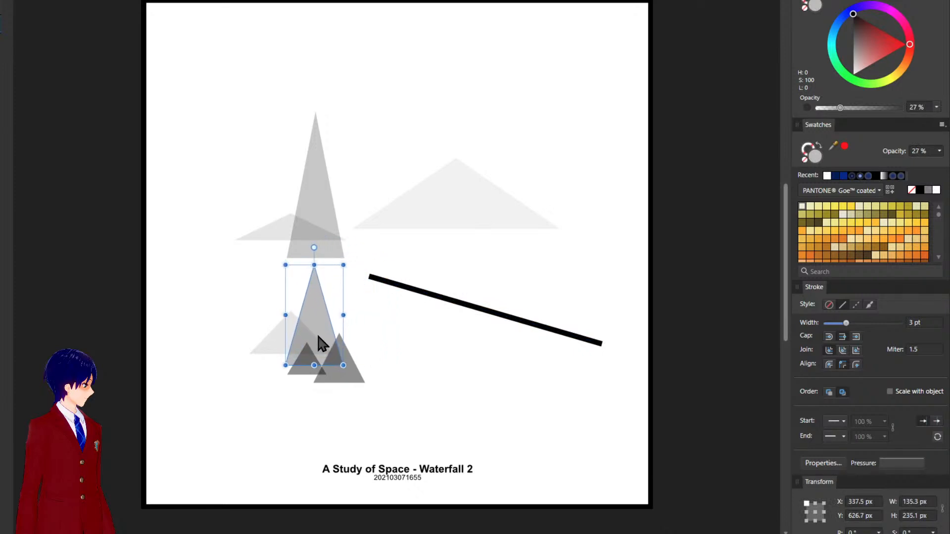
left_click(446, 428)
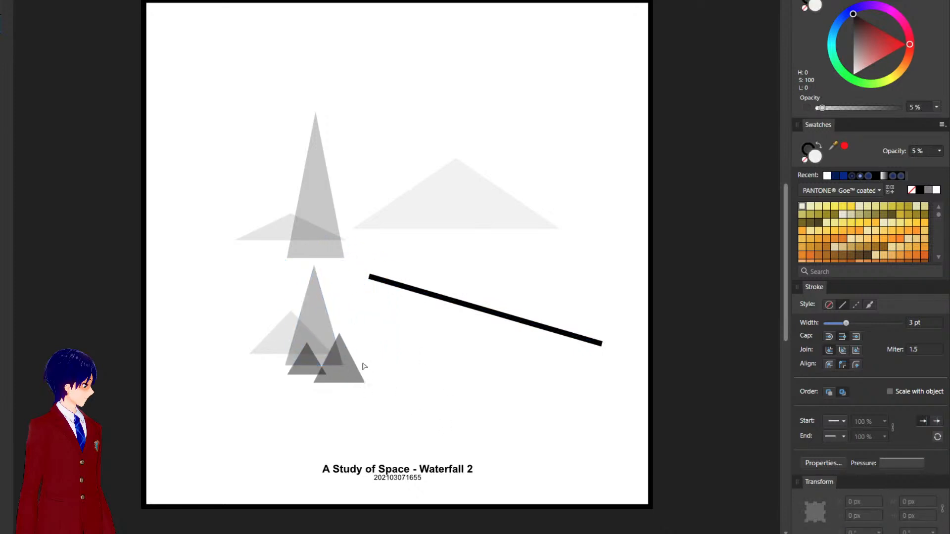
Raise the larger dark front triangle of the lower cluster and reduce its opacity to 10%.
left_click_drag(364, 372, 346, 360)
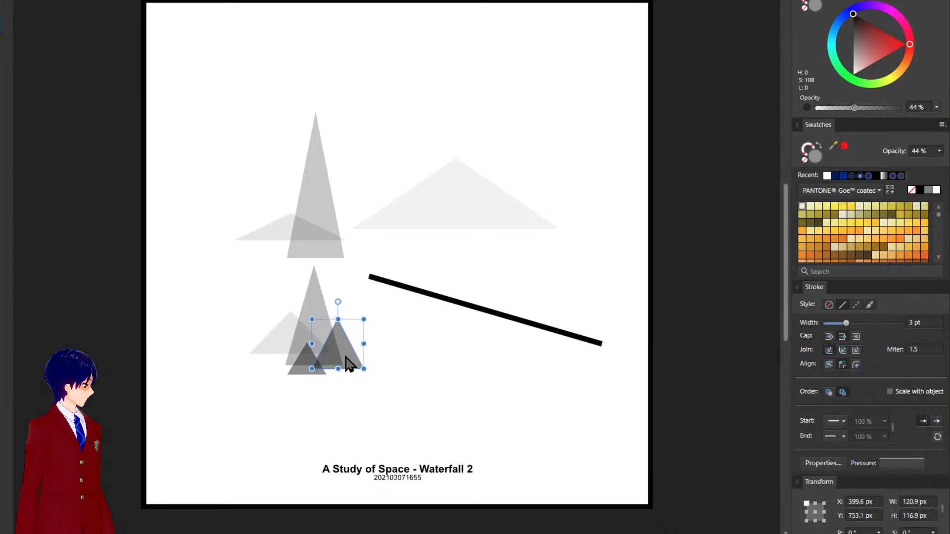
left_click_drag(854, 107, 829, 108)
left_click(475, 413)
left_click_drag(350, 357, 355, 336)
Move the small dark triangle right, in front of the overlap between the tall mountain and the newly lightened triangle.
left_click(311, 374)
left_click_drag(310, 374, 345, 366)
left_click(413, 381)
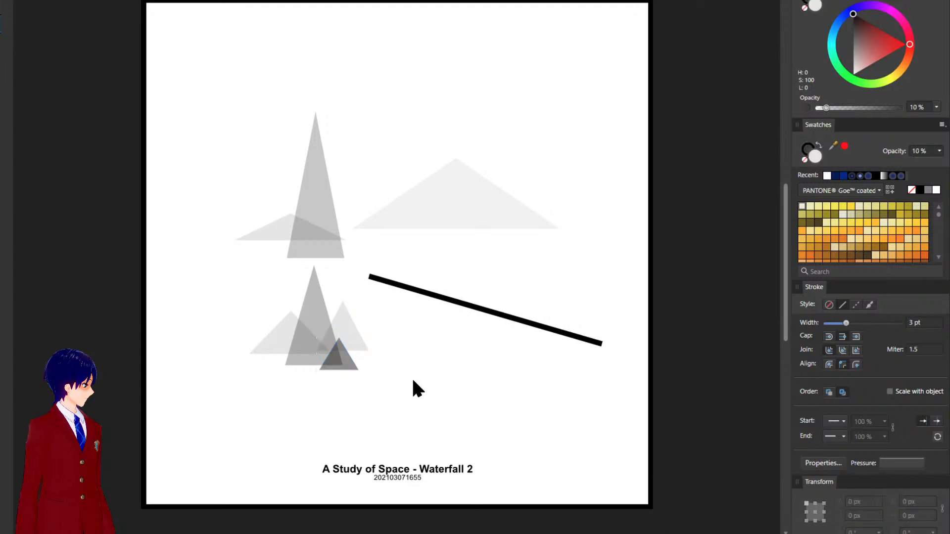
Lower the line's left end slightly, and move the tall upper mountain and its low neighbour right and down over the pale wide mountain.
left_click(421, 294)
left_click_drag(370, 277, 364, 290)
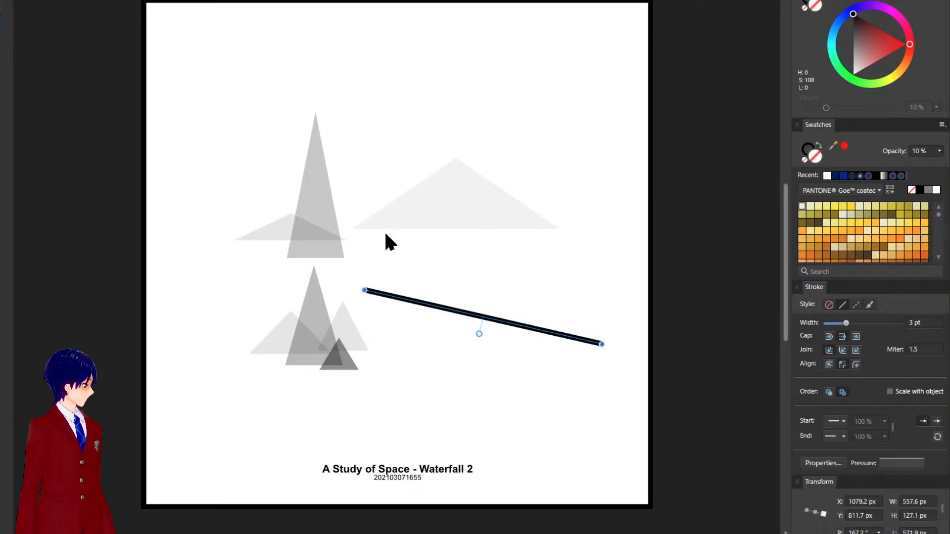
left_click_drag(192, 69, 376, 254)
left_click(464, 298)
Shift the line slightly down, and raise its right end to about X 1087 px, Y 805 px for a gentler slope.
left_click(470, 316)
left_click_drag(465, 315, 463, 322)
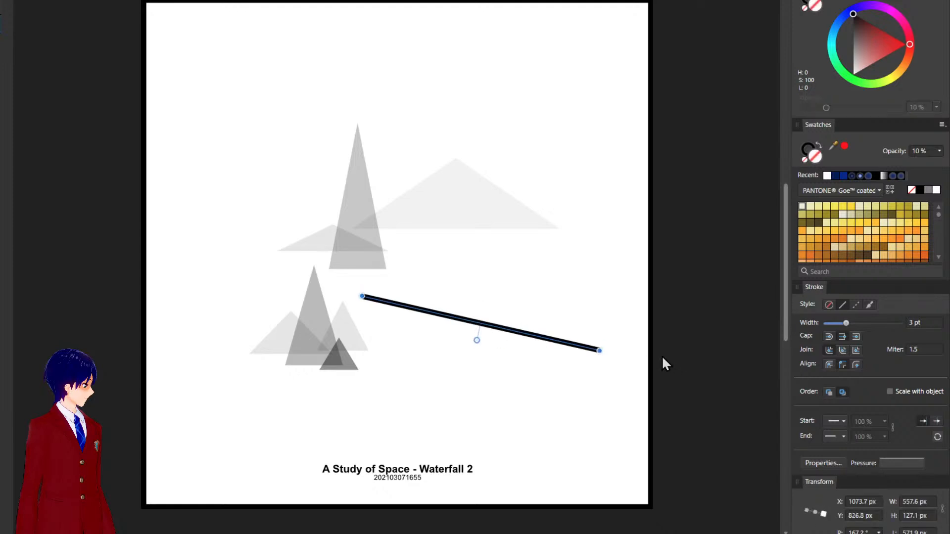
key("a")
left_click_drag(599, 350, 605, 340)
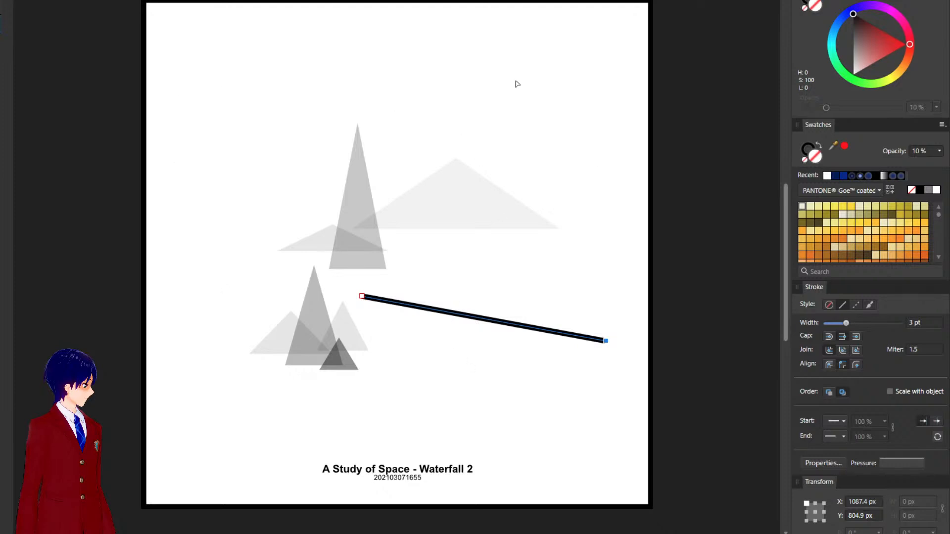
Select all the mountains and the line, and move them together left and slightly up to about X 177 px.
left_click(534, 280)
left_click_drag(191, 89, 623, 421)
left_click_drag(518, 328, 516, 325)
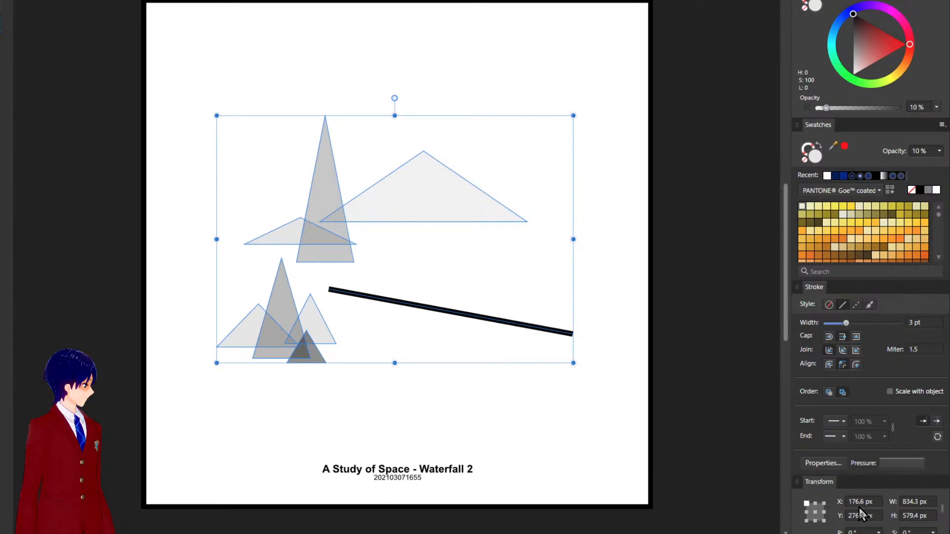
Position the selected mountains and line by their centre point at X 600 px.
left_click(815, 512)
left_click(862, 502)
type("600")
key("Return")
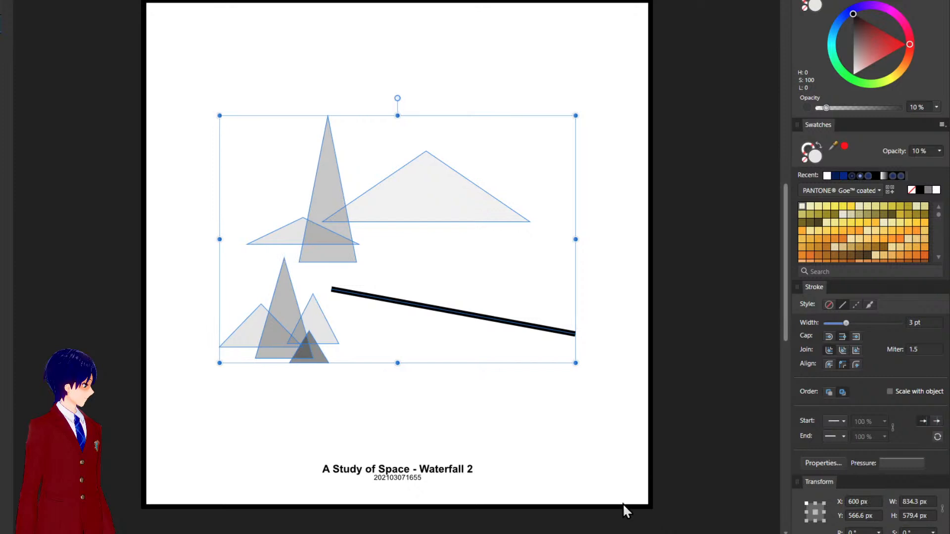
Move the thick line slightly up, and extend its lower right end along the same slope to near the frame's edge.
left_click(414, 380)
left_click_drag(463, 313, 462, 306)
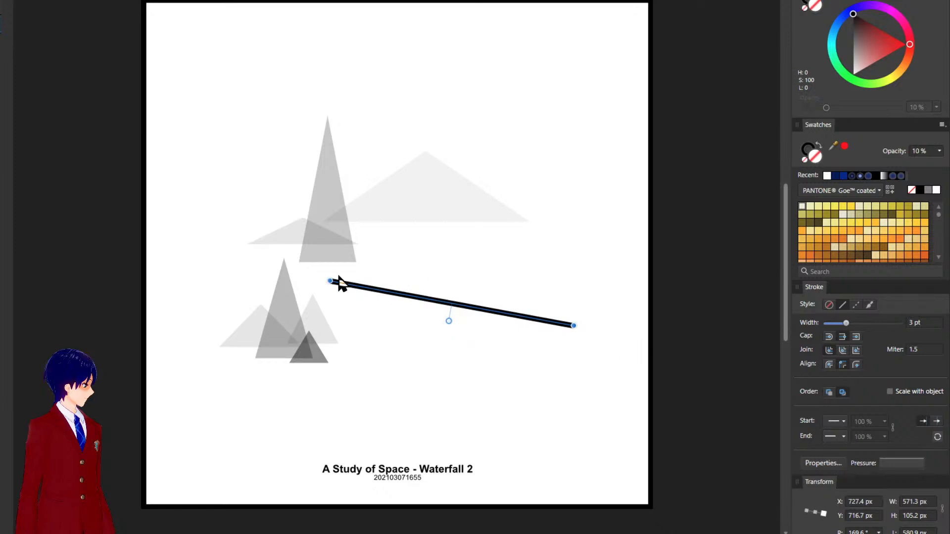
left_click_drag(576, 326, 627, 336)
left_click(604, 287)
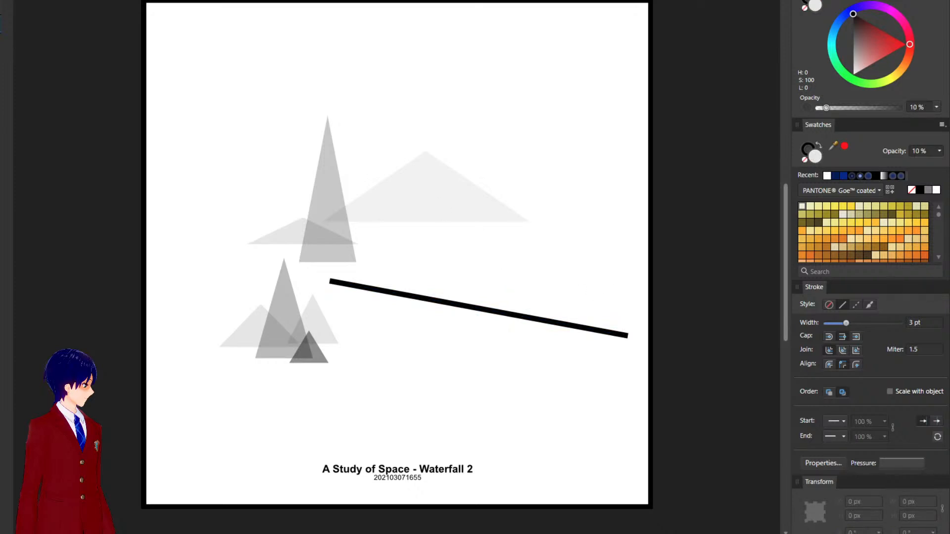
Draw a pentagon about 57 px wide above the line and fill it with red (H 0, S 100, L 50) at 25% opacity.
left_click_drag(433, 264, 459, 289)
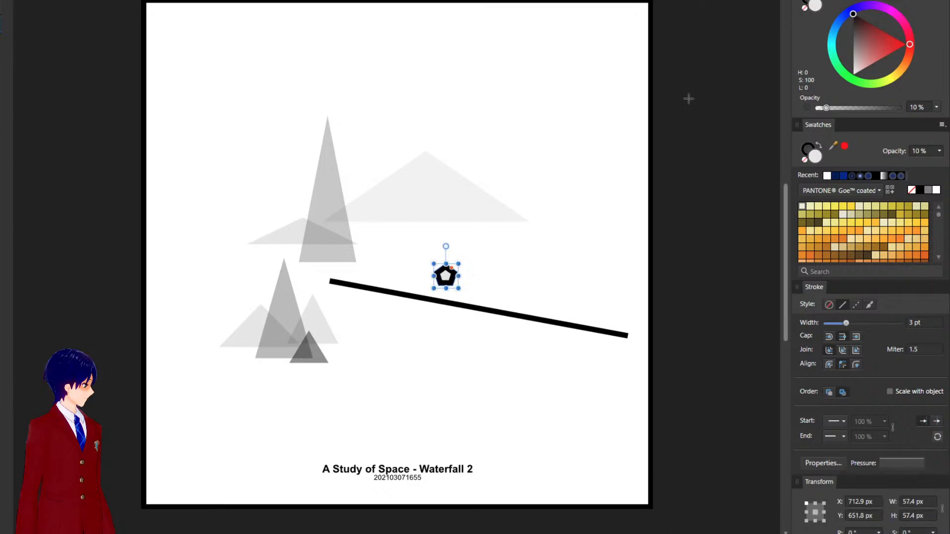
key("ctrl+d")
left_click_drag(856, 31, 883, 79)
left_click_drag(836, 109, 904, 109)
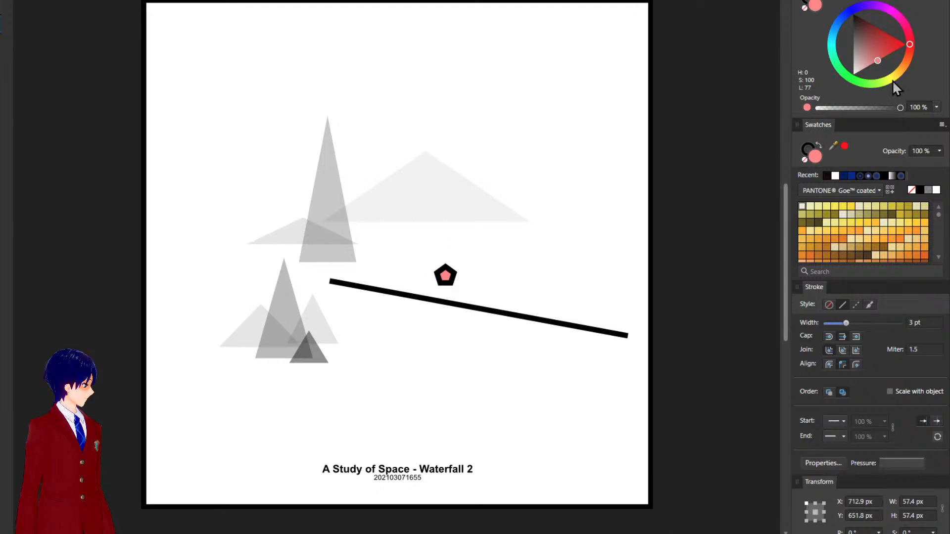
left_click_drag(876, 59, 869, 65)
left_click_drag(901, 106, 850, 106)
left_click_drag(869, 65, 917, 49)
left_click_drag(851, 107, 838, 106)
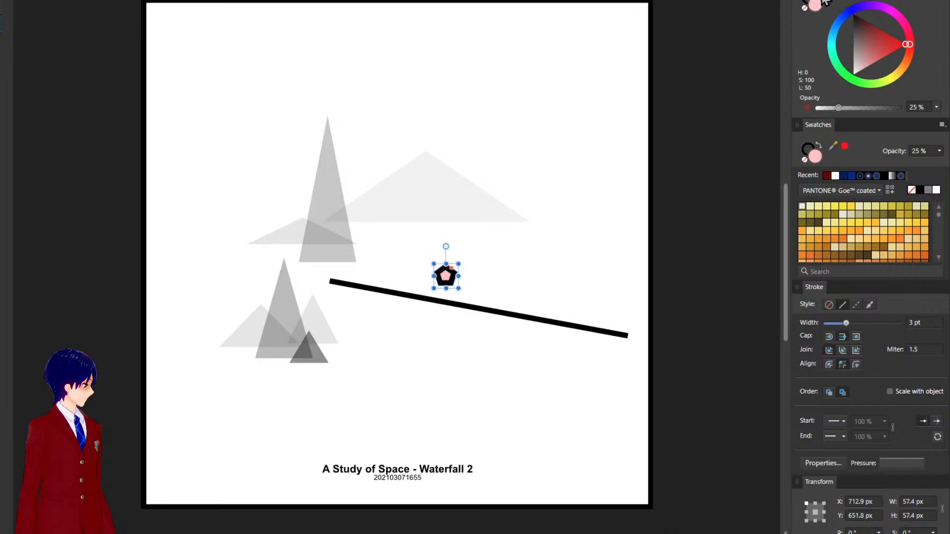
Set the pentagon's outline width to 0.5 pt.
left_click(808, 3)
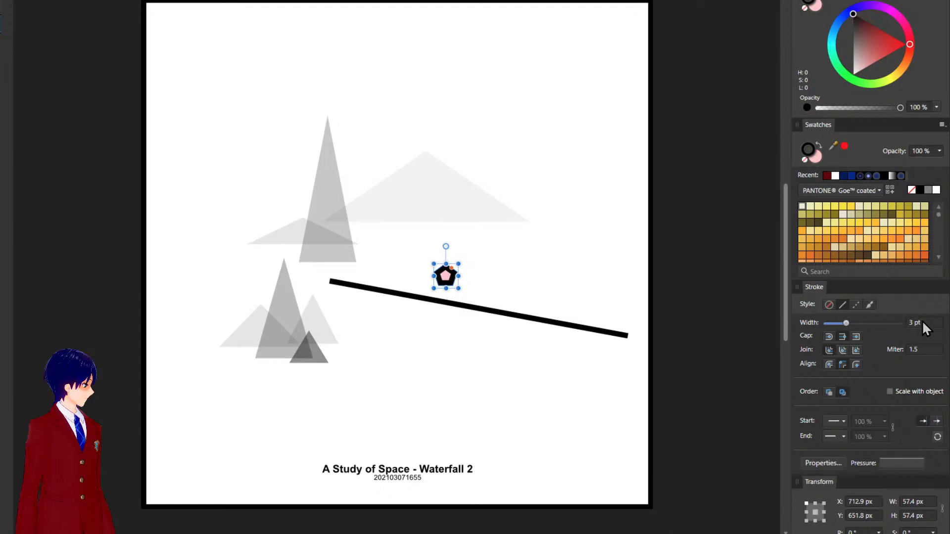
type("0.1")
key("Return")
left_click(928, 322)
type(".5")
key("Return")
key("Escape")
key("v")
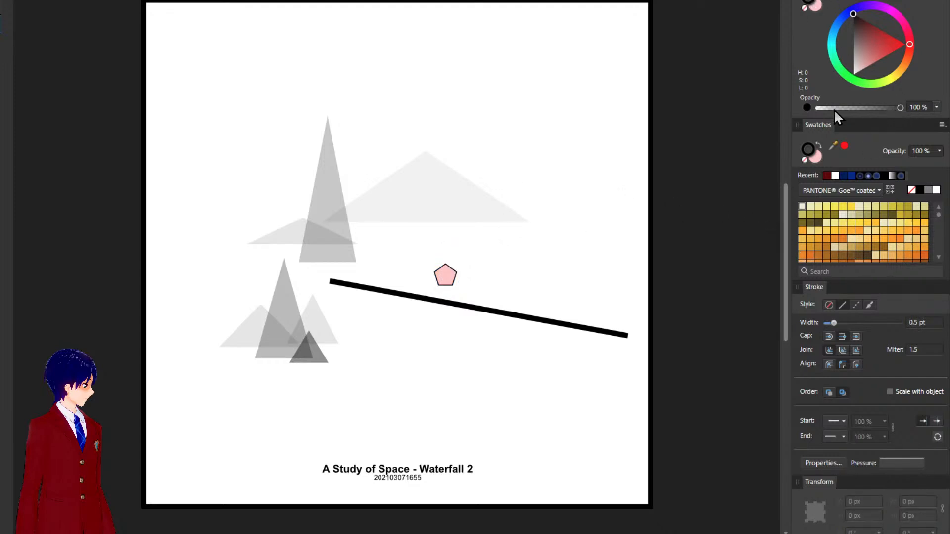
Lower the opacity of the pentagon's outline to 26%.
mouse_move(817, 108)
left_mouse_down()
mouse_move(872, 109)
mouse_move(821, 108)
left_mouse_up()
left_click(451, 275)
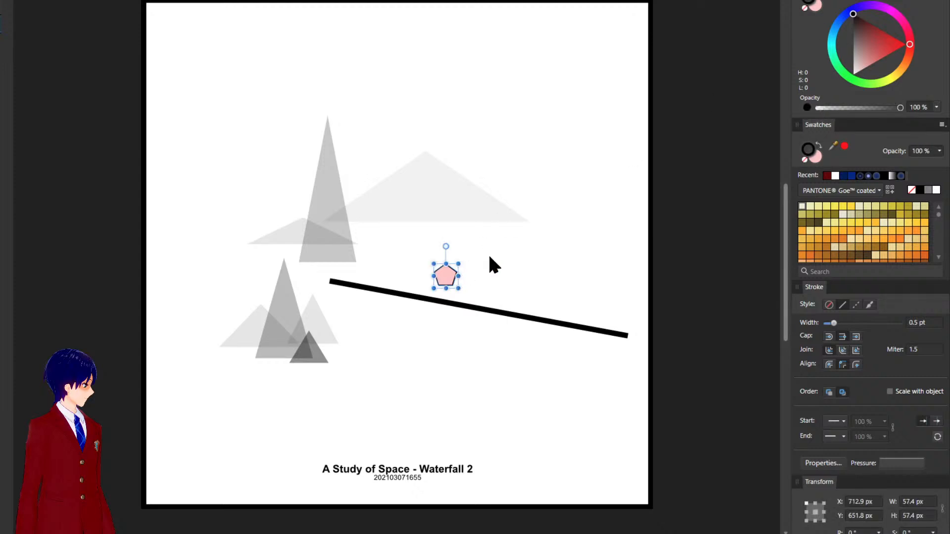
left_click_drag(884, 107, 826, 107)
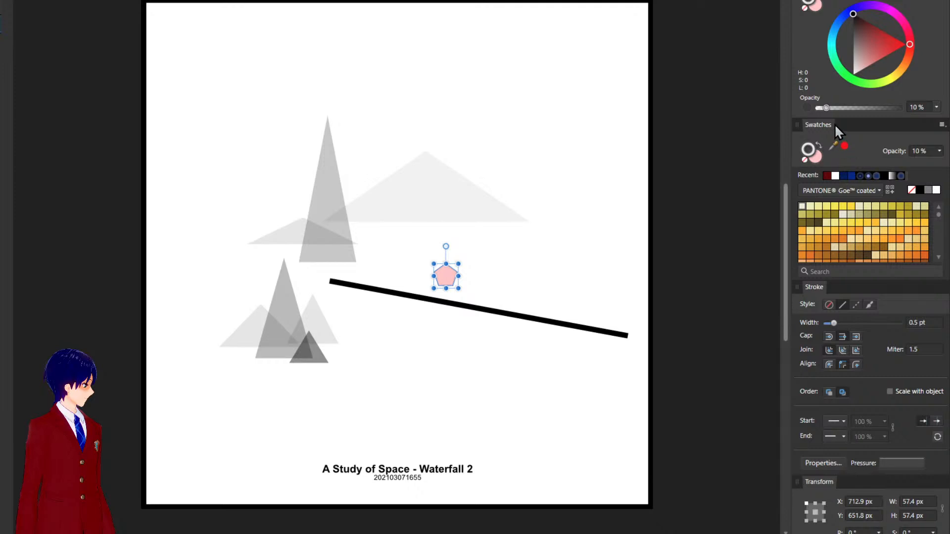
left_click_drag(825, 108, 840, 109)
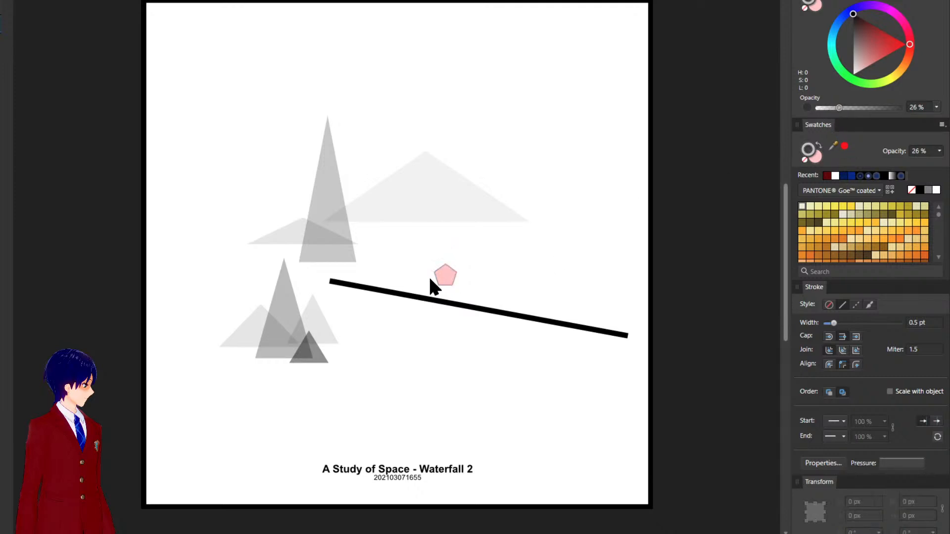
Align the pentagon's stroke to the outside of the shape.
scroll(445, 285, "up", 8)
left_click_drag(670, 207, 602, 281)
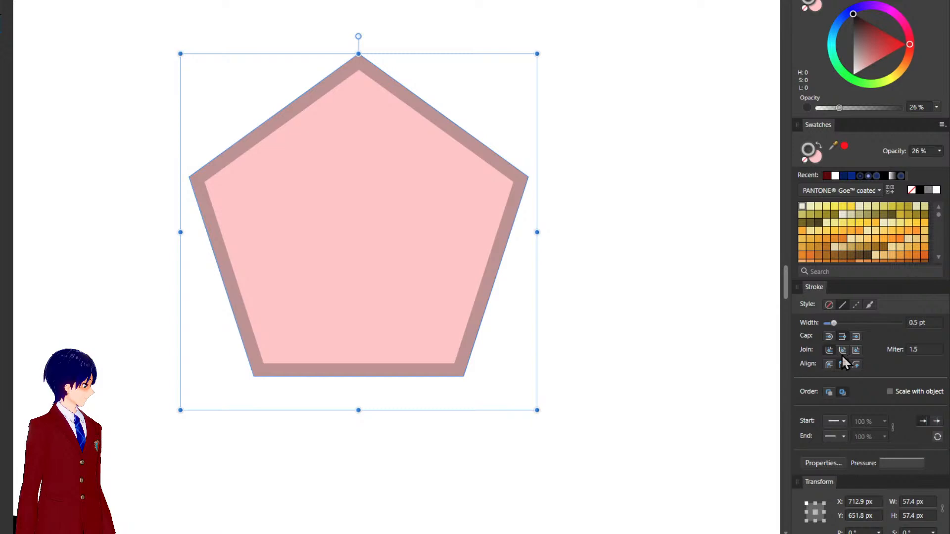
left_click(856, 364)
left_click(636, 199)
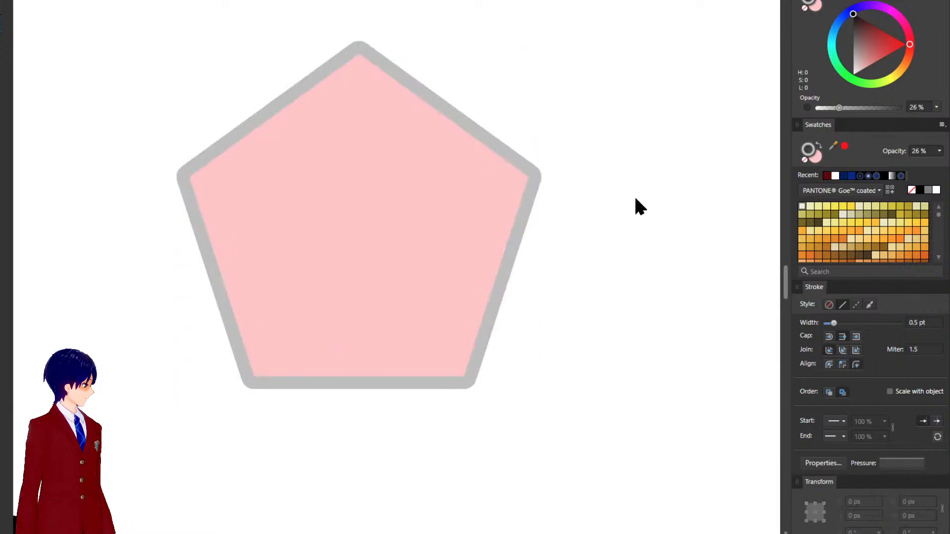
scroll(634, 197, "down", 7)
left_click_drag(751, 278, 576, 376)
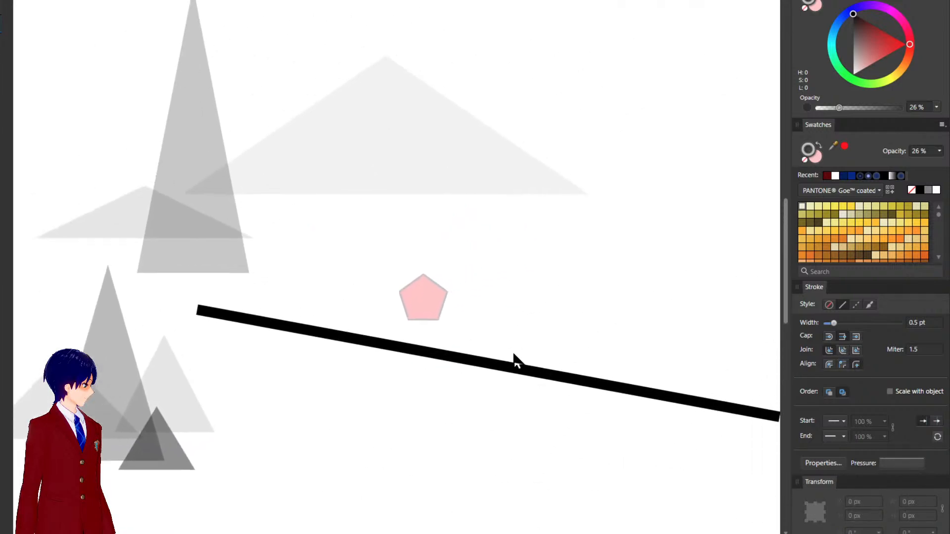
Give the pentagon's outline mitre joins and set its opacity to 50%.
left_click(421, 295)
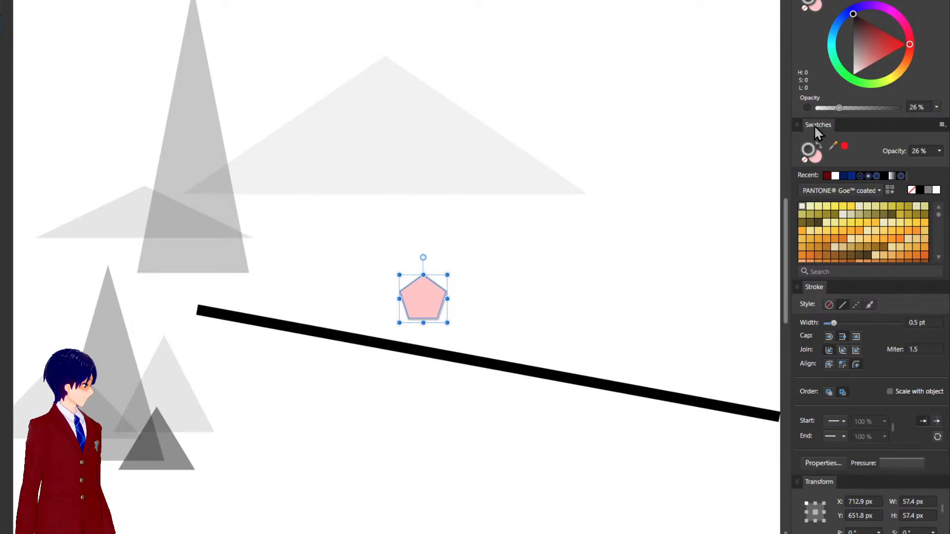
left_click_drag(839, 109, 877, 107)
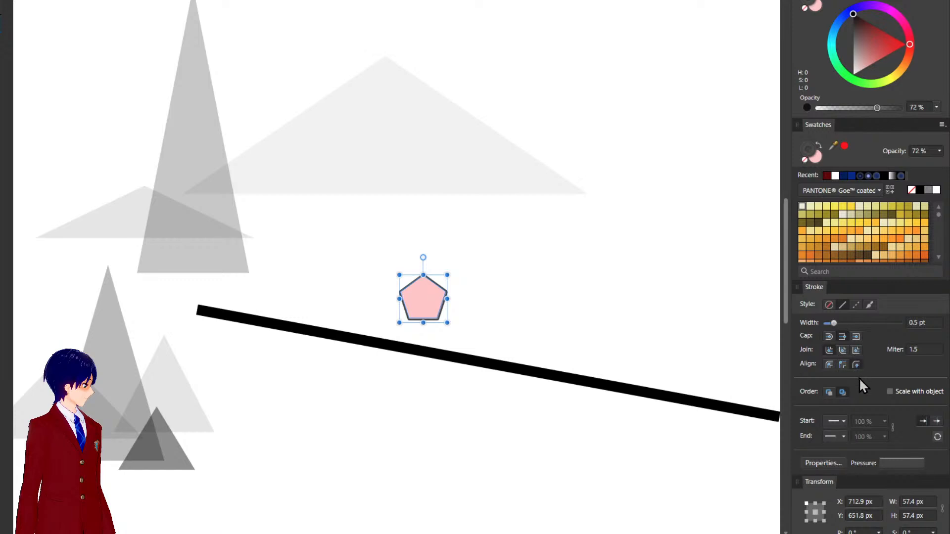
scroll(520, 363, "up", 5)
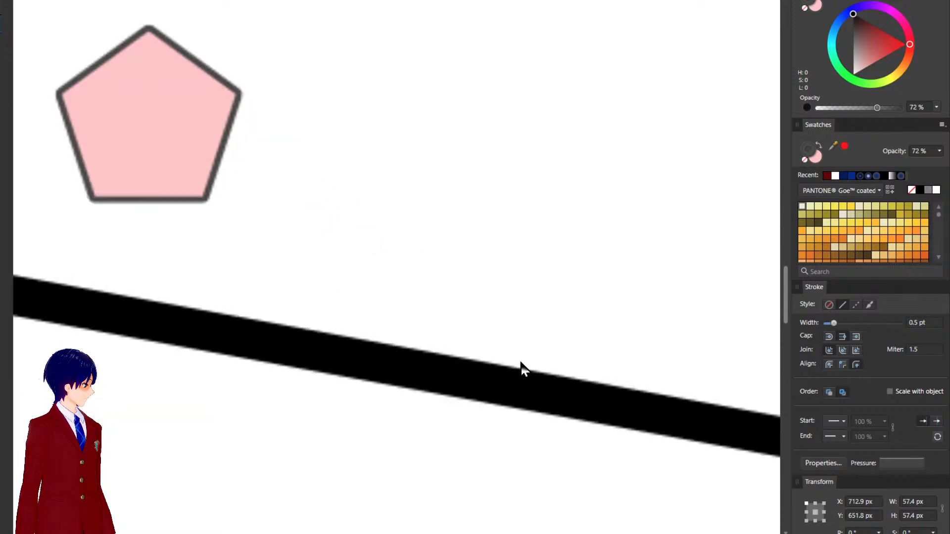
left_click_drag(400, 170, 573, 242)
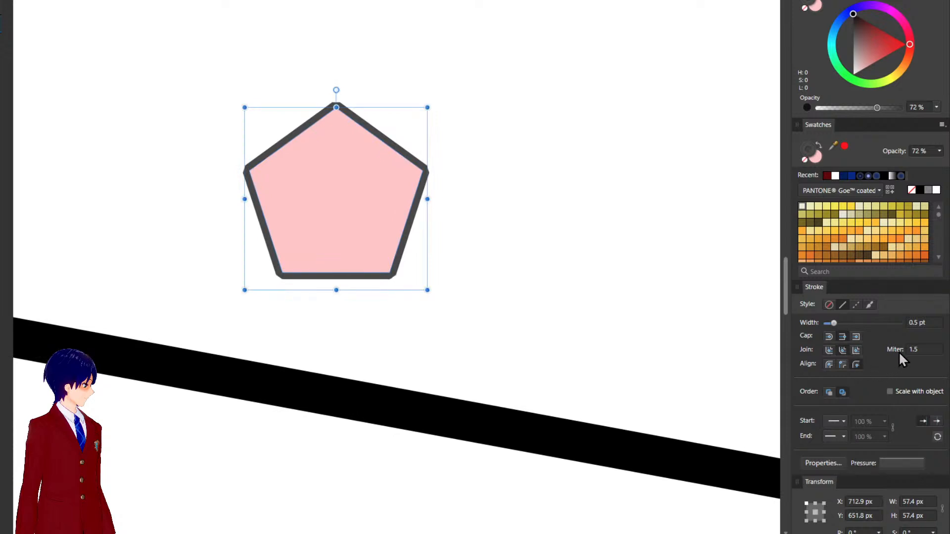
left_click(857, 350)
scroll(545, 319, "down", 4)
left_click_drag(877, 107, 863, 107)
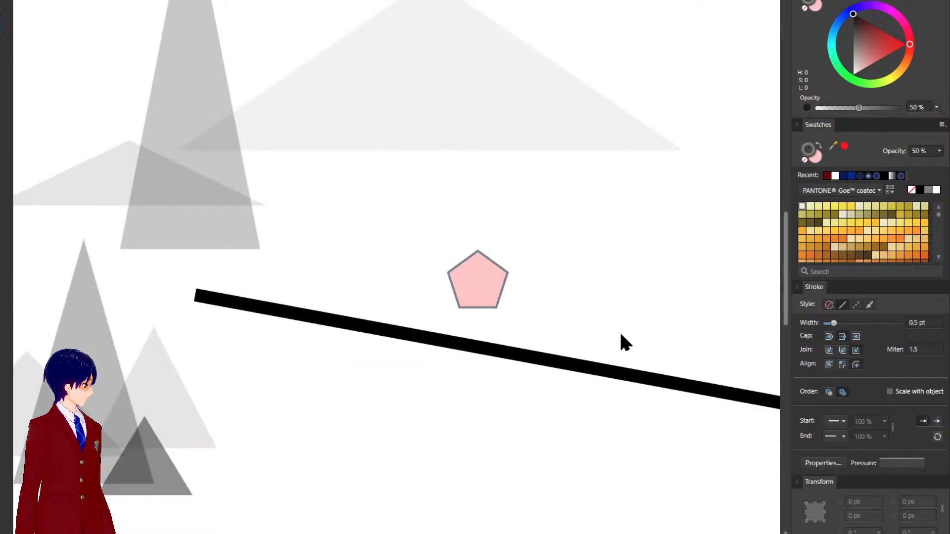
Resize the pentagon to about 53 px and move it left above the line, to about X 619 px, Y 638 px.
left_click(488, 280)
left_click_drag(507, 312, 493, 291)
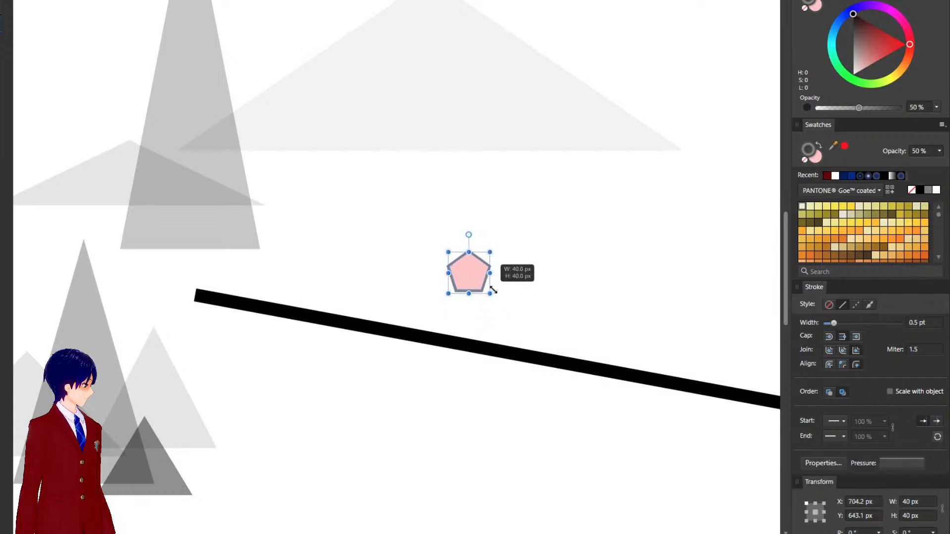
left_click(551, 296)
left_click_drag(575, 297, 489, 328)
scroll(489, 327, "down", 3)
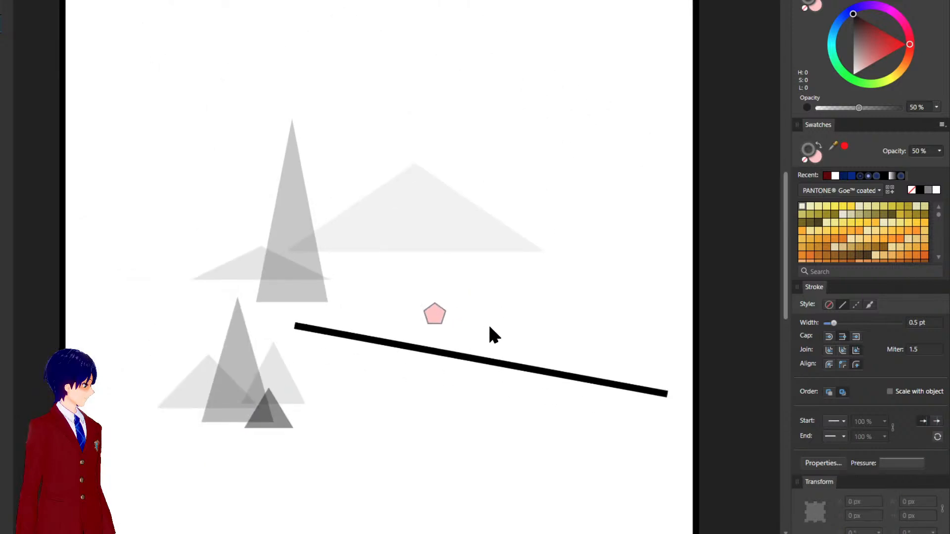
left_click_drag(431, 317, 375, 294)
left_click(477, 297)
left_click(390, 312)
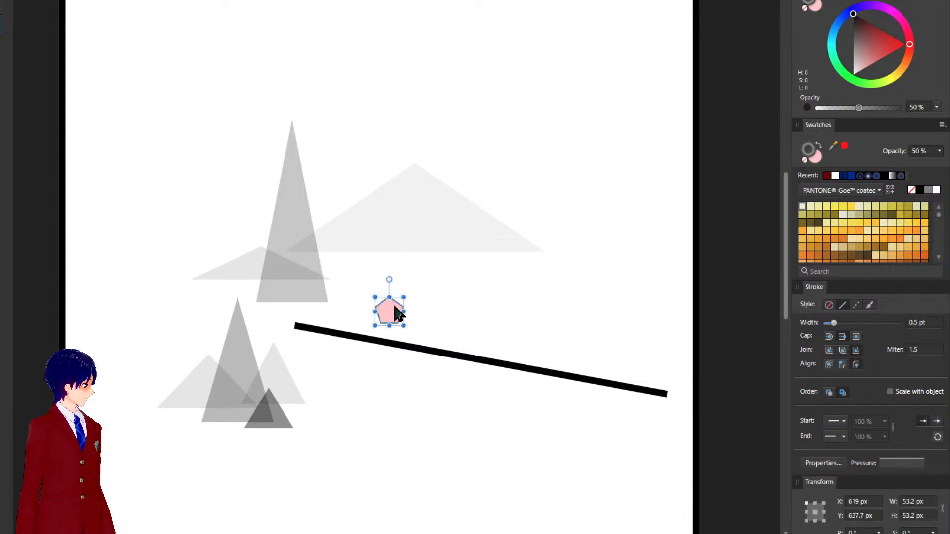
Recolour the pentagon's outline to a fully opaque dark red.
left_click_drag(889, 45, 912, 47)
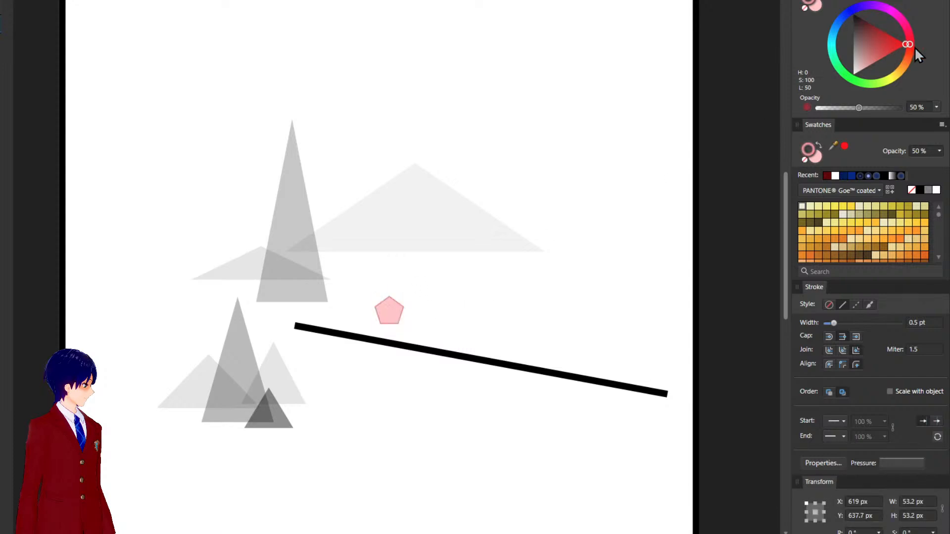
left_click_drag(859, 107, 902, 108)
mouse_move(892, 69)
left_mouse_down()
mouse_move(876, 82)
mouse_move(884, 32)
left_mouse_up()
Change the pentagon's fill to a lighter red (H 0, S 100, L 71) at 41% opacity.
left_click(817, 7)
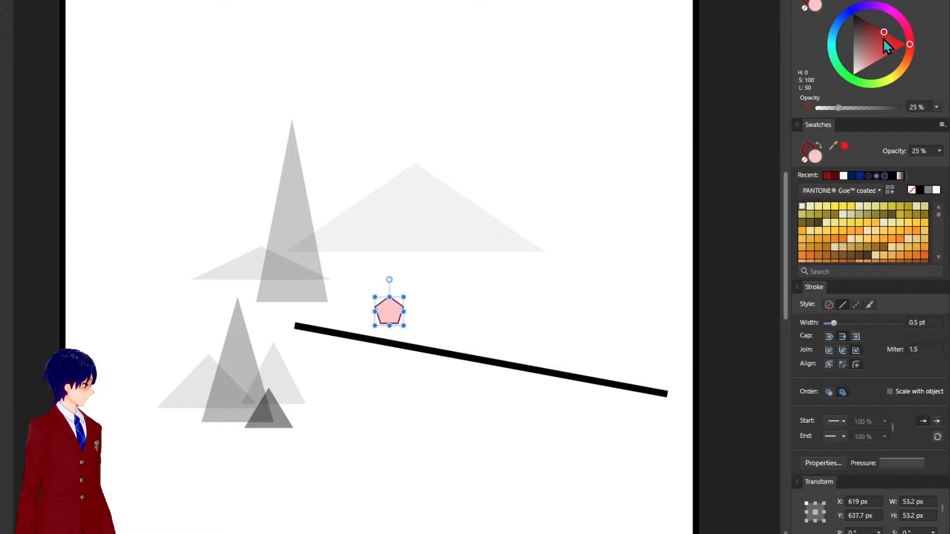
mouse_move(883, 31)
left_mouse_down()
mouse_move(890, 77)
mouse_move(927, 55)
mouse_move(868, 91)
mouse_move(857, 49)
mouse_move(878, 51)
mouse_move(871, 64)
mouse_move(899, 55)
left_mouse_up()
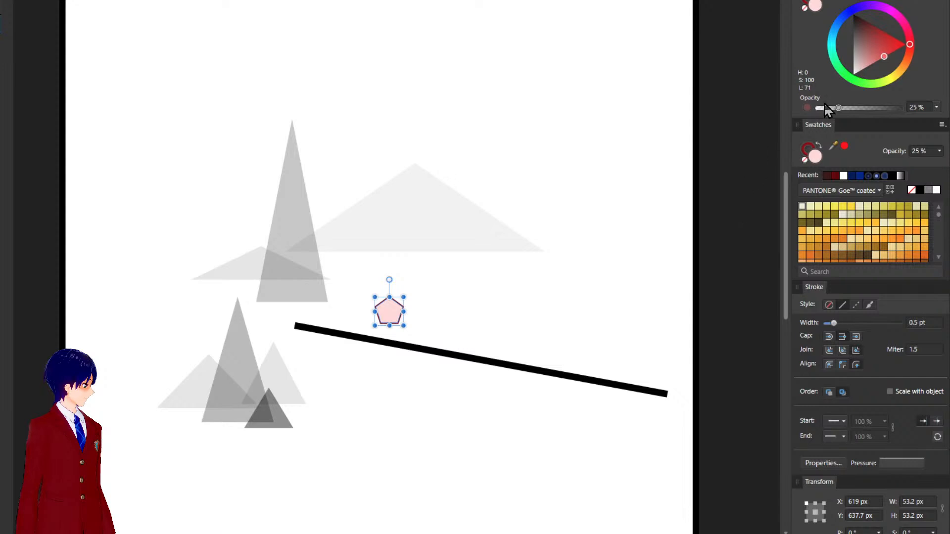
left_click(885, 56)
mouse_move(839, 107)
left_mouse_down()
mouse_move(866, 108)
mouse_move(857, 107)
left_mouse_up()
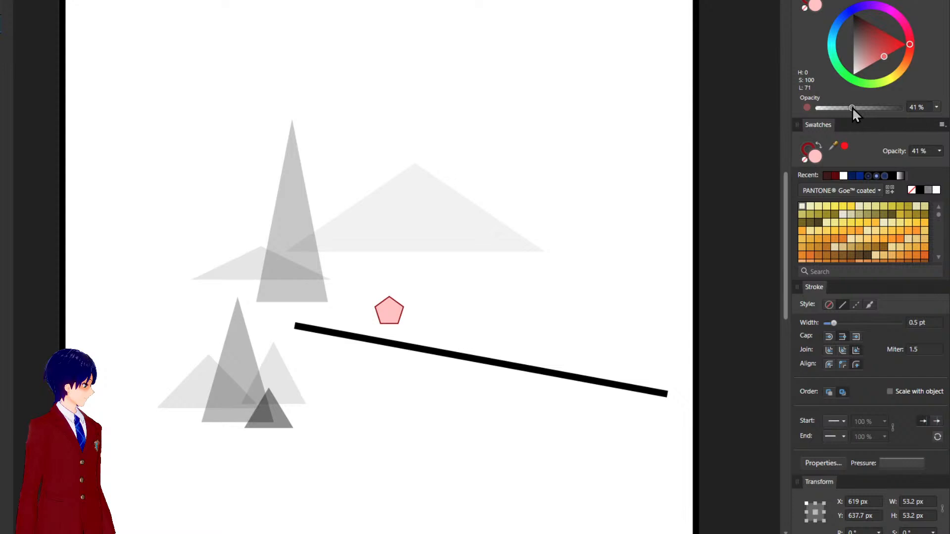
Arrange the pentagon and two copies of it as an overlapping cluster over the upper left end of the thick line.
left_click_drag(384, 316, 343, 334)
left_click(415, 319)
left_click(347, 321)
left_click(412, 286)
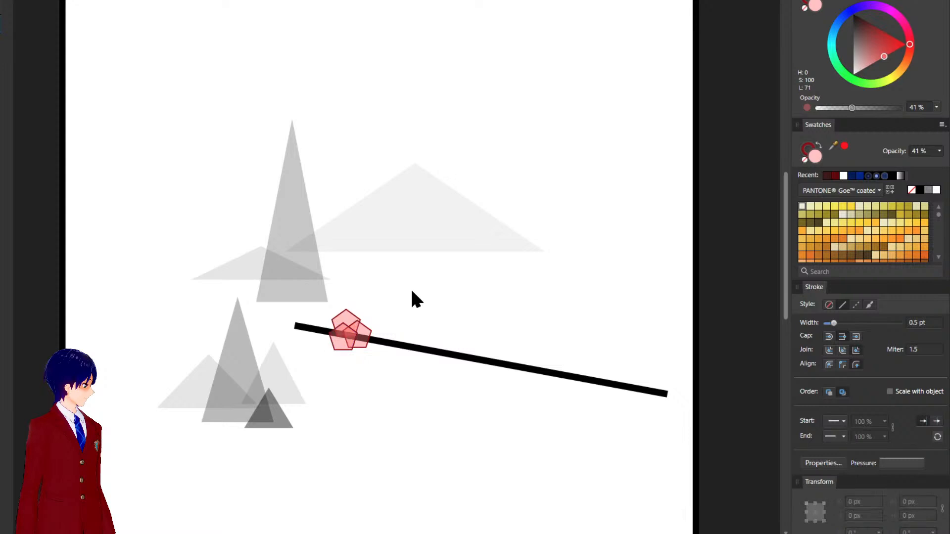
Shift the tall upper mountain slightly right and down, and place a rearranged copy of the pentagon cluster above the line.
left_click(367, 338)
left_click(335, 300)
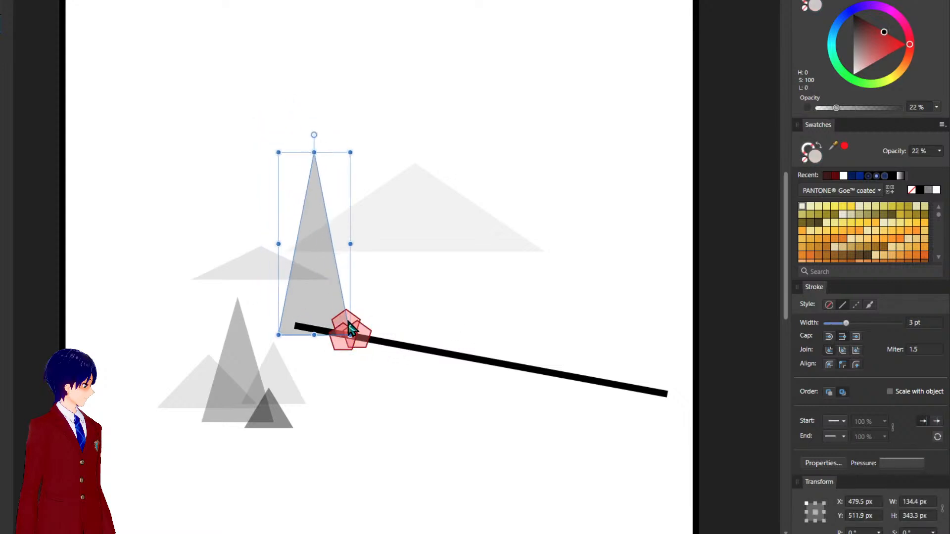
left_click_drag(427, 300, 317, 373)
left_click_drag(365, 340, 408, 313, "ctrl")
left_click(428, 312)
left_click(449, 308)
left_click_drag(383, 265, 425, 308)
left_click(477, 319)
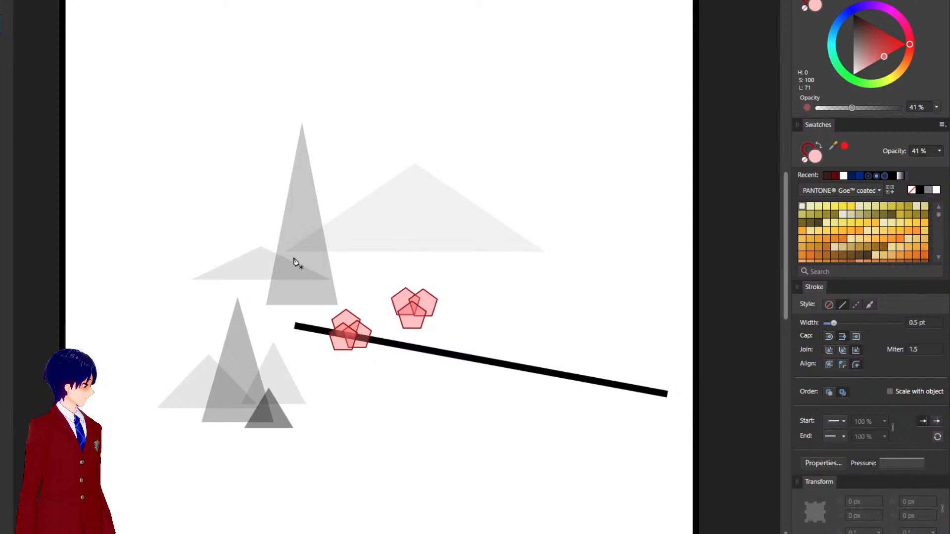
Draw a short dark red stem from the upper pentagon cluster down to the thick line, with a 2 pt width.
left_click(414, 315)
left_click(438, 339)
left_click_drag(438, 340, 447, 353)
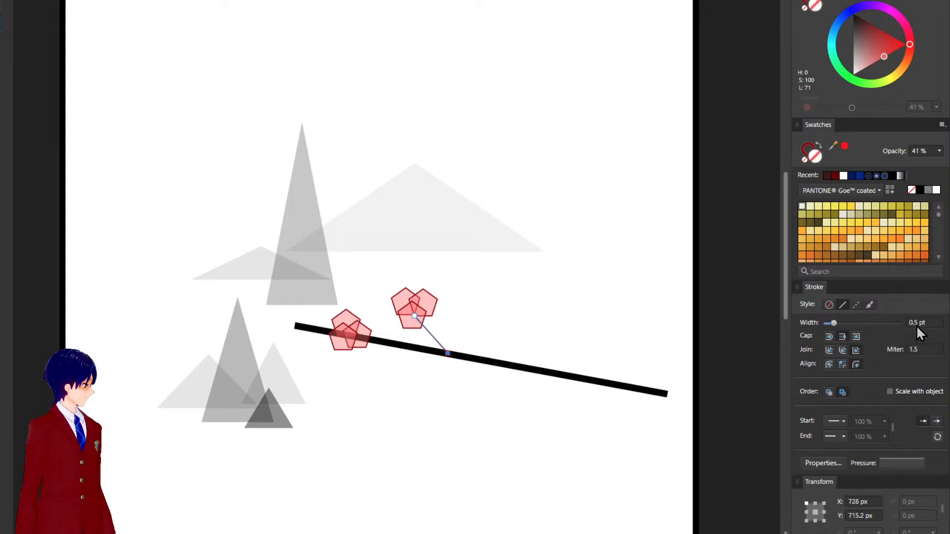
type("2")
key("Return")
left_click(521, 301)
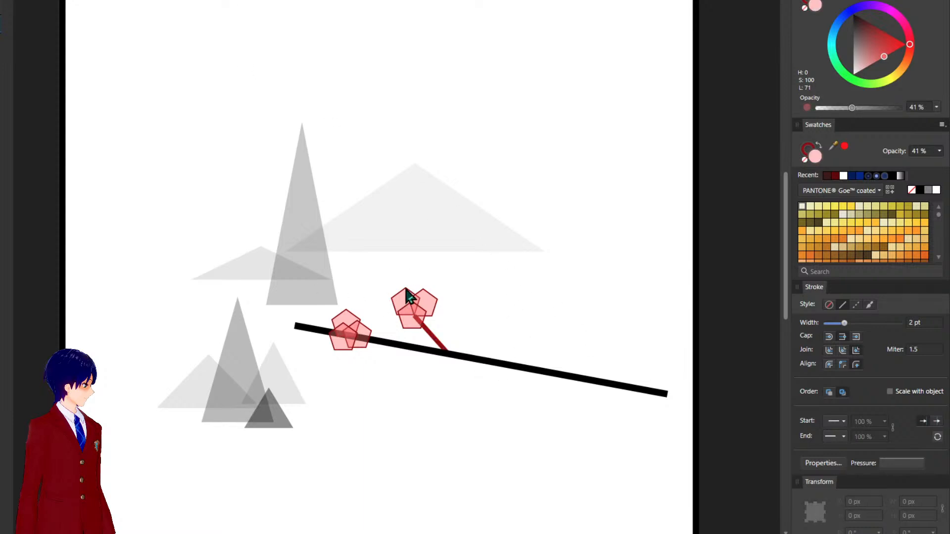
Move the upper cluster's two top pentagons slightly down and its bottom pentagon slightly left, tightening the cluster around the stem's end.
left_click_drag(387, 276, 412, 330)
left_click(461, 322)
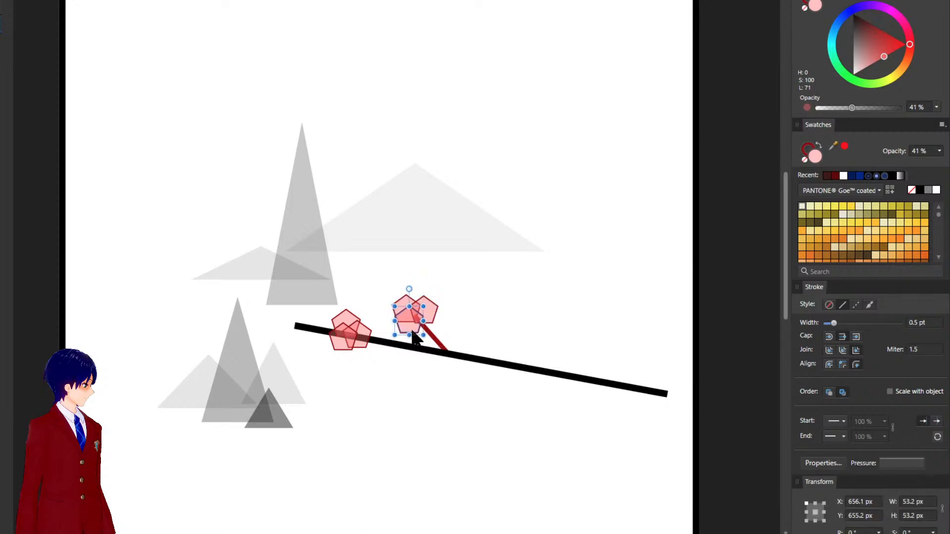
left_click(494, 323)
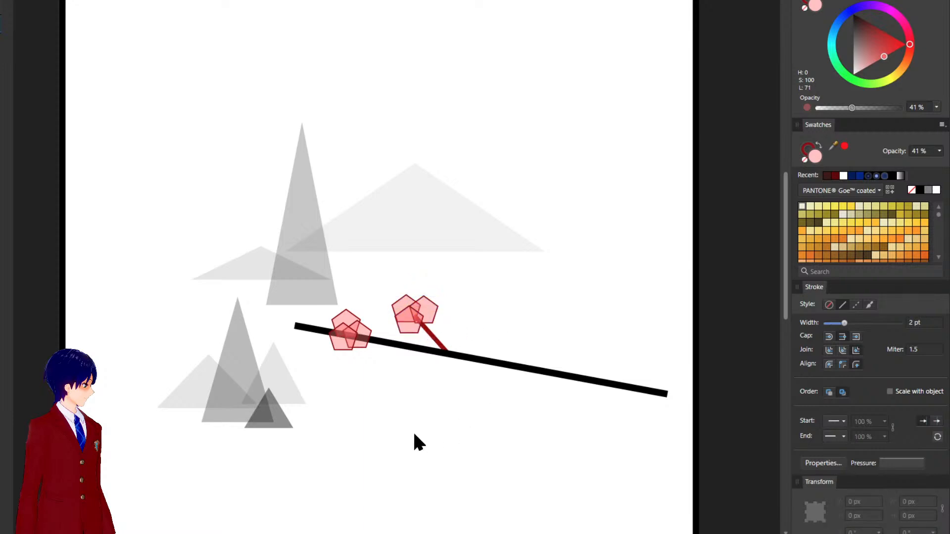
Copy the upper pentagon cluster below the thick line, and connect it to the line with an angled copy of the red stem.
left_click_drag(378, 277, 454, 349)
mouse_move(424, 313)
left_mouse_down("alt")
mouse_move(432, 377)
mouse_move(489, 380)
mouse_move(484, 388)
left_mouse_up("alt")
left_click(435, 338)
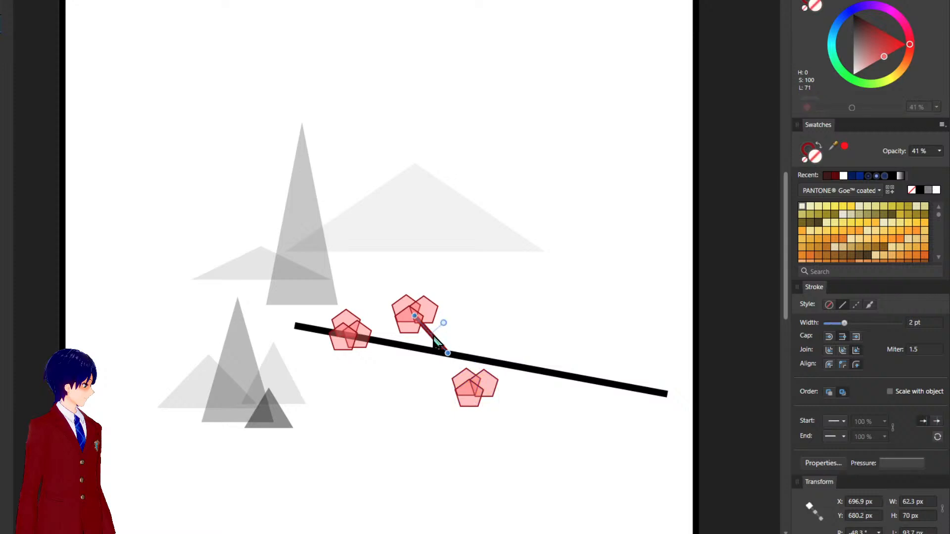
key("ctrl")
mouse_move(442, 339)
left_mouse_down()
mouse_move(502, 382)
mouse_move(497, 353)
mouse_move(466, 374)
mouse_move(465, 340)
mouse_move(473, 391)
left_mouse_up()
key("a")
left_click(515, 408)
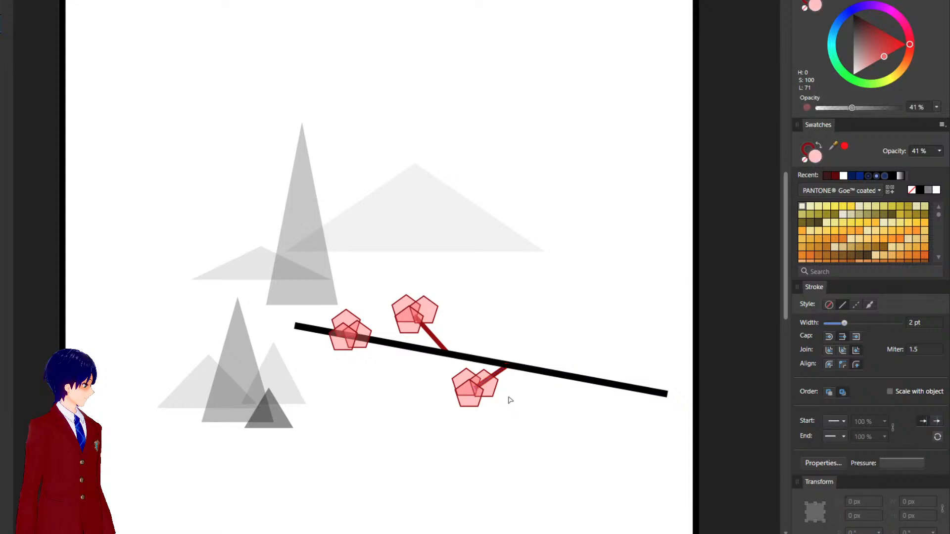
Rearrange the lower cluster's three pentagons around the stem's end, with one above and two side by side below.
left_click(490, 393)
left_click_drag(488, 385, 465, 402)
left_click(474, 427)
left_click(492, 402)
left_click(497, 407)
left_click(522, 440)
Rotate the upper cluster's bottom and right pentagons, and the lower-right pentagon of the cluster at the line's left end.
left_click(409, 330)
left_click_drag(409, 289, 340, 366)
left_click(464, 299)
left_click(426, 304)
mouse_move(429, 280)
left_mouse_down()
mouse_move(441, 283)
mouse_move(435, 274)
left_mouse_up()
left_click(435, 274)
left_click(347, 338)
mouse_move(343, 306)
left_mouse_down()
mouse_move(365, 308)
mouse_move(360, 317)
mouse_move(365, 307)
mouse_move(377, 315)
mouse_move(374, 307)
left_mouse_up()
left_click(390, 300)
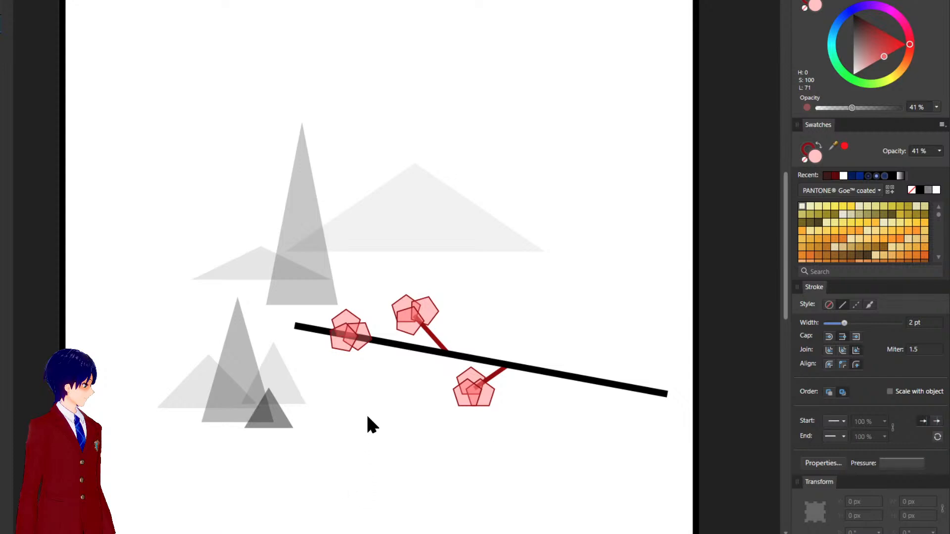
Rotate the lower-right pentagon of the cluster below the line to about 27°.
left_click(485, 402)
left_click_drag(482, 363, 459, 345)
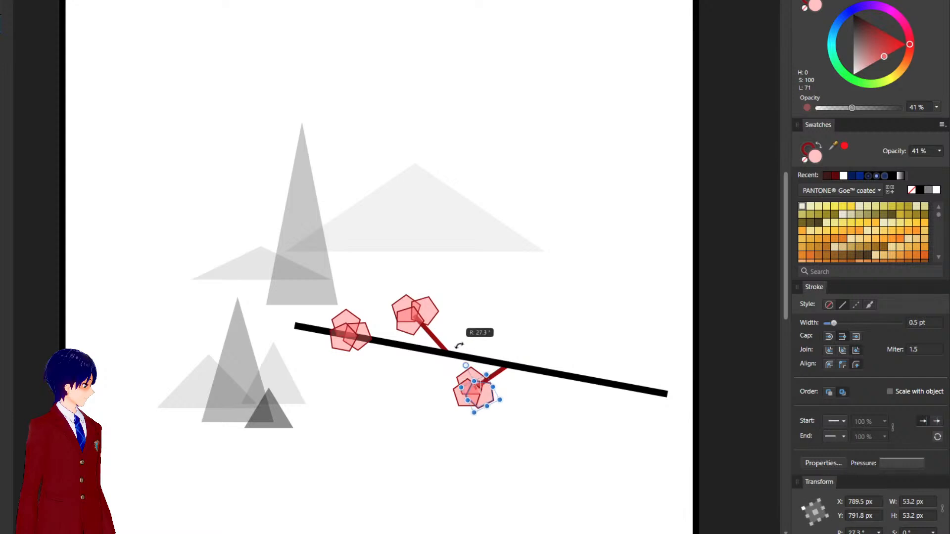
left_click(531, 339)
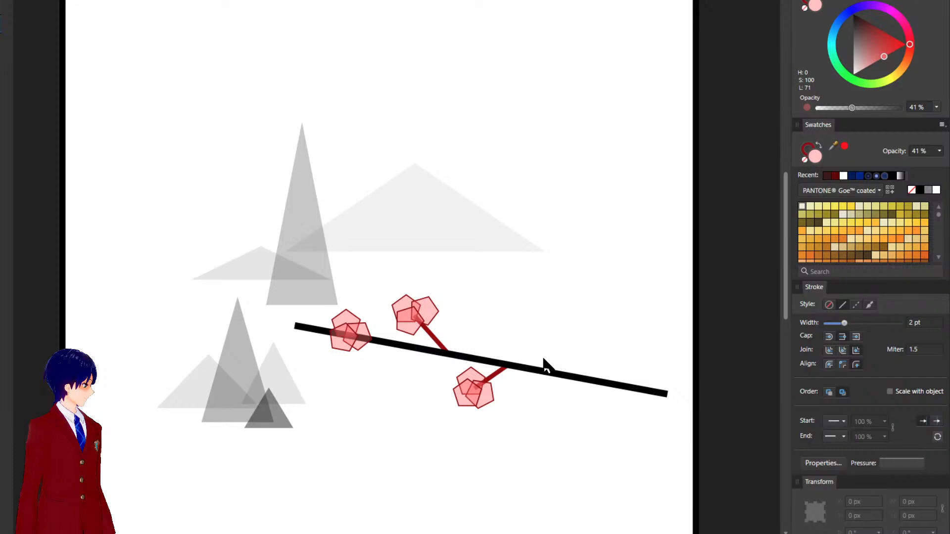
Move the upper blossom cluster down and right against the thick line, shortening its stem to match.
left_click_drag(376, 267, 424, 326)
left_click(473, 326)
left_click(441, 345)
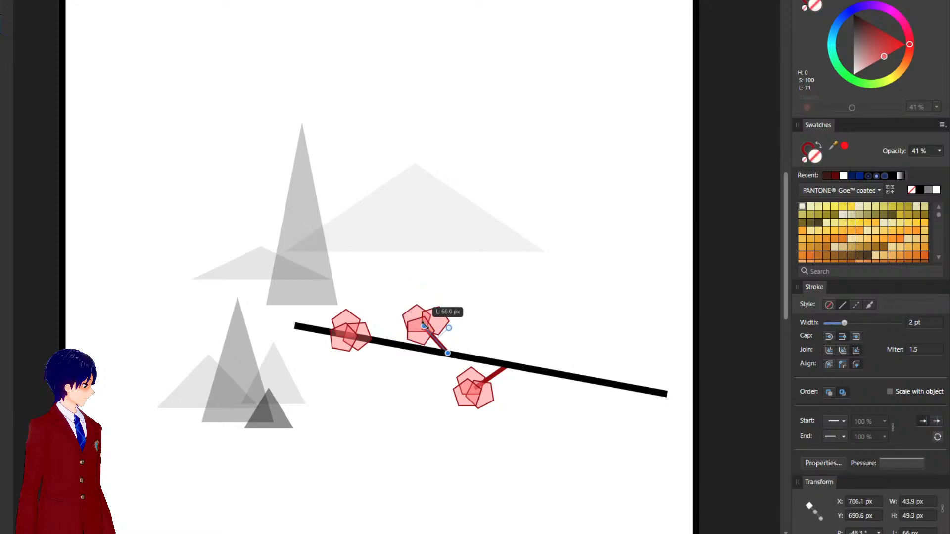
left_click(459, 298)
left_click_drag(401, 289, 445, 339)
left_click(496, 326)
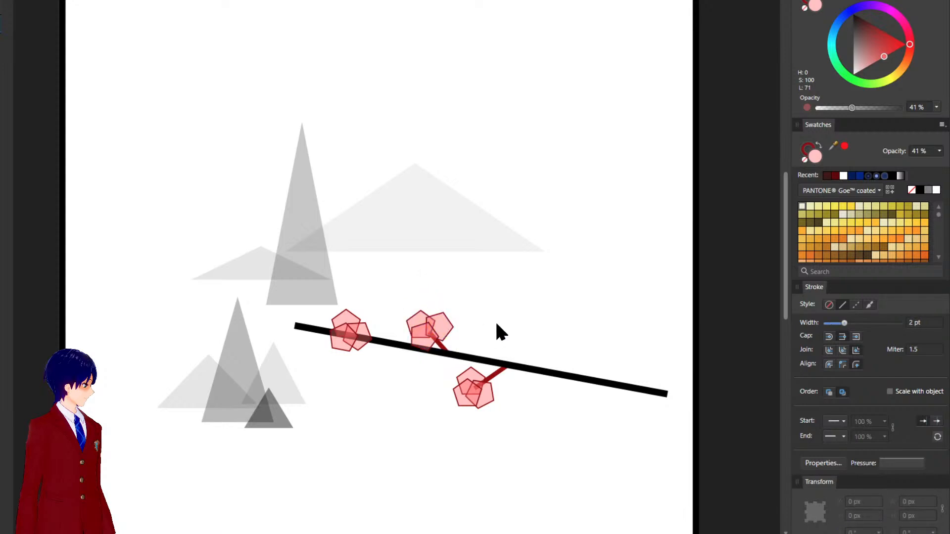
Rotate the upper cluster's top-left pentagon slightly.
left_click(418, 317)
mouse_move(422, 293)
left_mouse_down()
mouse_move(433, 297)
mouse_move(418, 318)
left_mouse_up()
left_click(489, 299)
Shift the lower stem's joint left along the thick line, making the stem steeper.
left_click(498, 371)
mouse_move(479, 362)
left_mouse_down()
mouse_move(469, 362)
mouse_move(490, 382)
mouse_move(380, 349)
mouse_move(505, 385)
mouse_move(486, 370)
mouse_move(461, 372)
mouse_move(522, 434)
left_mouse_up()
left_click(511, 399)
left_click(438, 378)
Rotate the lower pentagon cluster slightly counterclockwise and nudge it down around the stem's end, with its bottom-left pentagon a touch further left.
left_click_drag(472, 350, 463, 351)
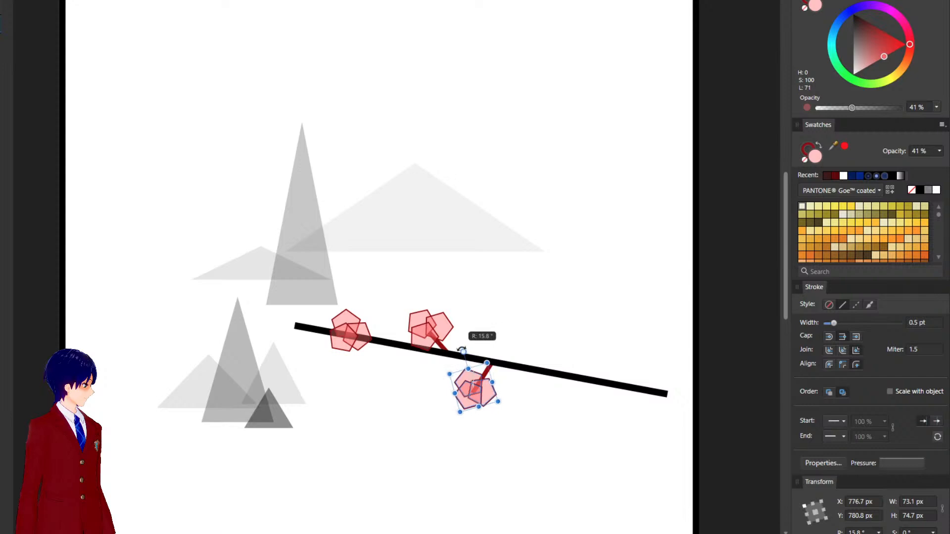
left_click_drag(476, 390, 478, 399)
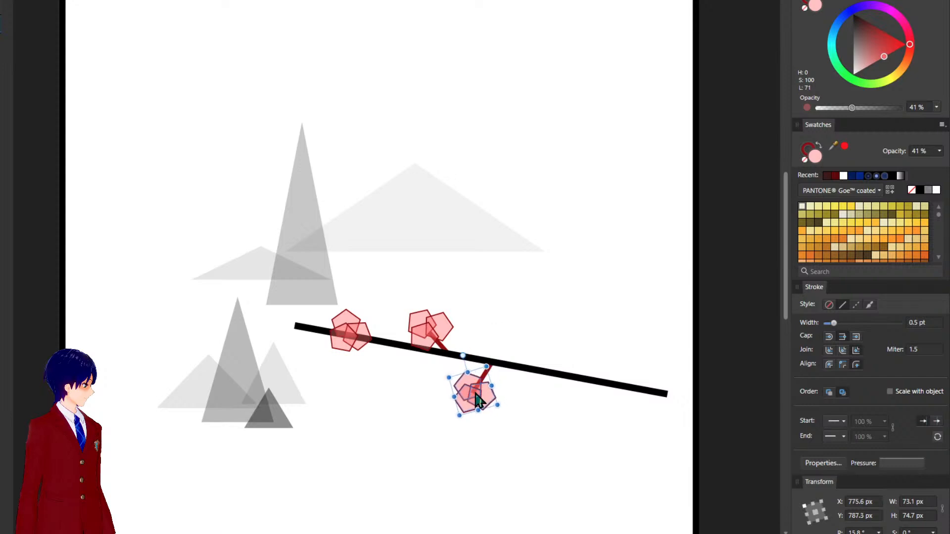
left_click_drag(463, 355, 456, 357)
left_click_drag(474, 404, 475, 405)
left_click(517, 415)
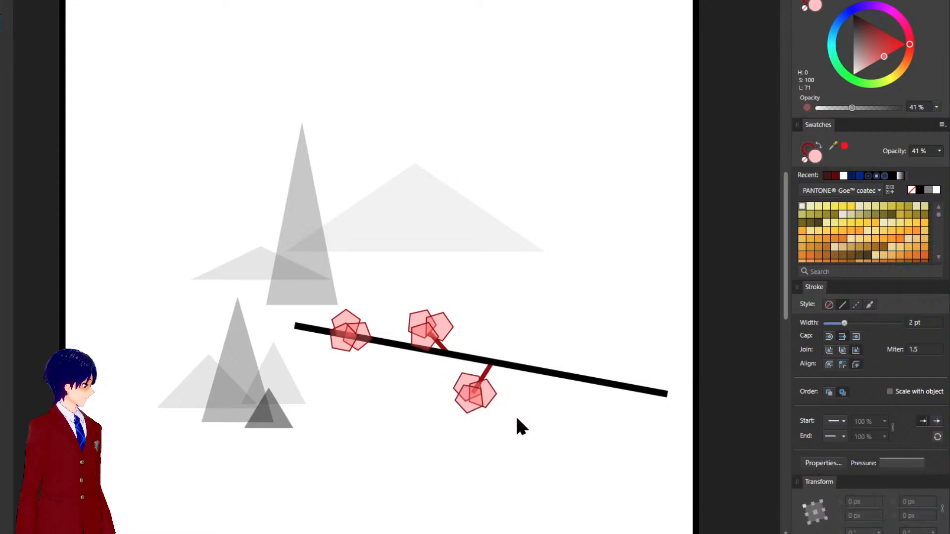
left_click(465, 409)
left_click(510, 441)
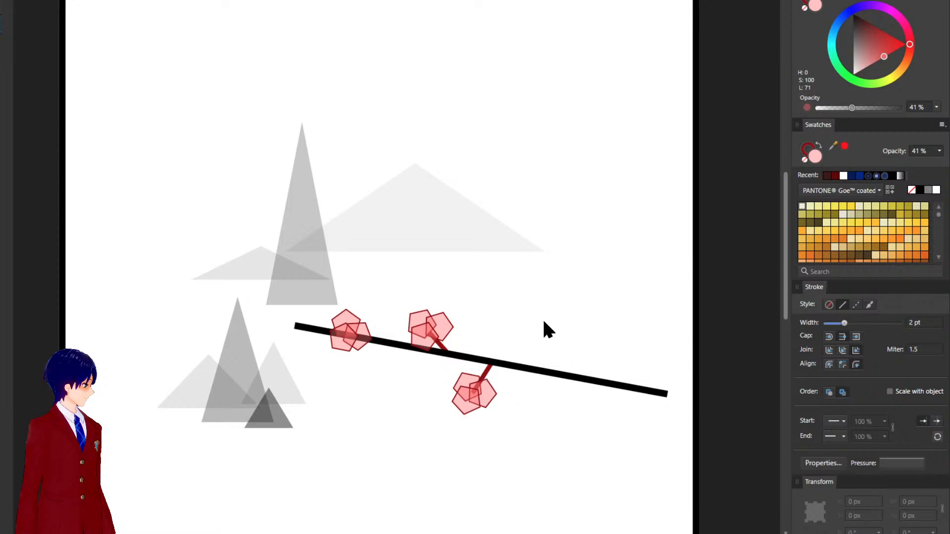
Move the broad pale mountain left and narrow it to about 400 px wide, and raise the low mountain beside it.
scroll(540, 302, "down", 4)
scroll(544, 366, "up", 3)
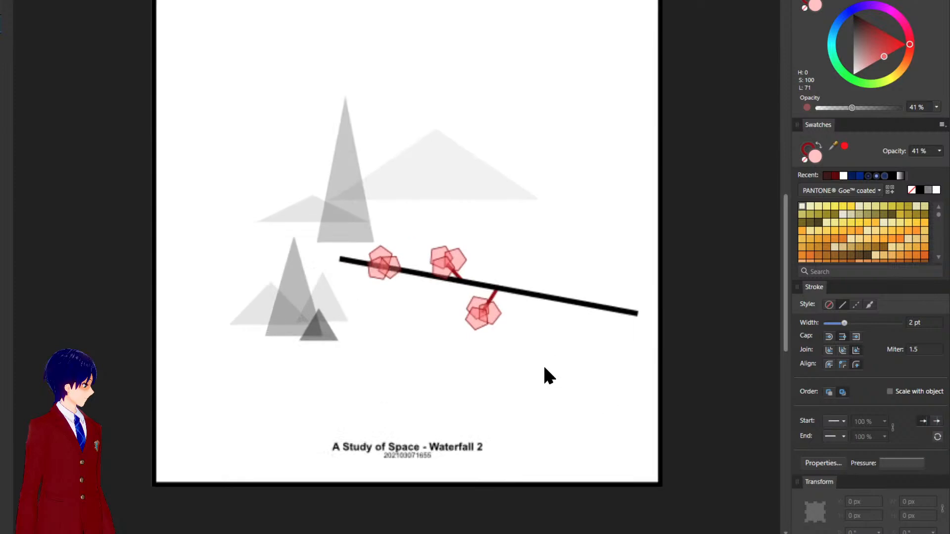
scroll(544, 368, "down", 2)
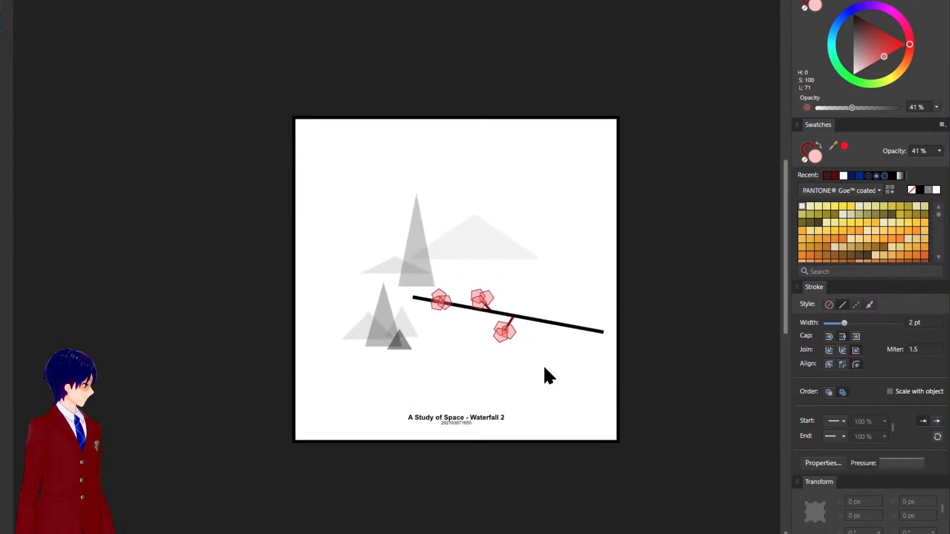
left_click_drag(505, 252, 462, 248)
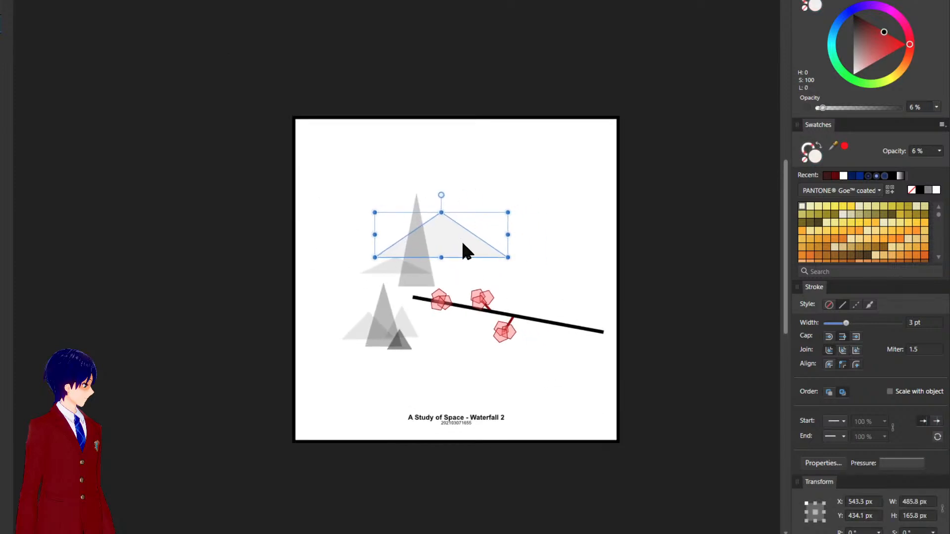
left_click_drag(390, 270, 393, 258)
left_click_drag(445, 238, 447, 238)
left_click_drag(375, 242, 398, 241)
left_click(528, 268)
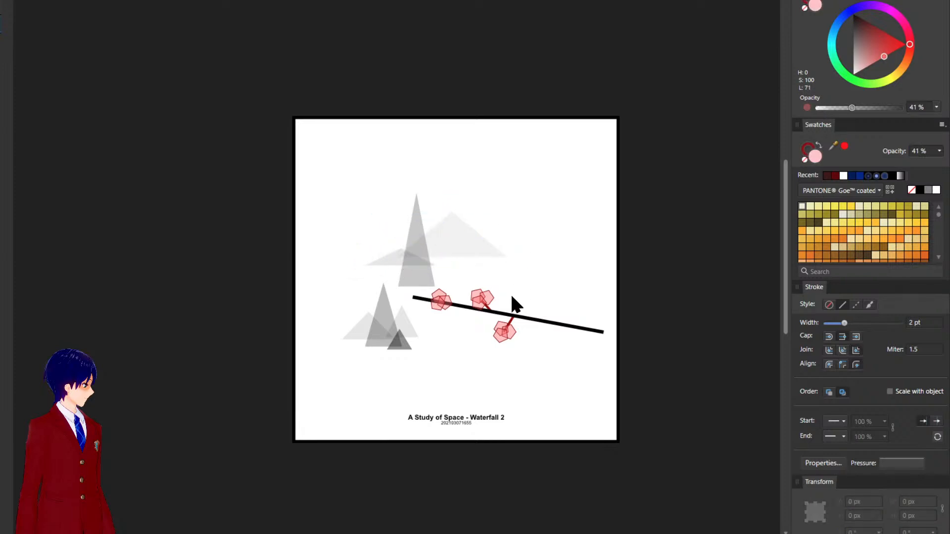
Nudge the broad pale mountain slightly down, and move the tall mountain right so it overlaps the pale one's right slope.
left_click(453, 244)
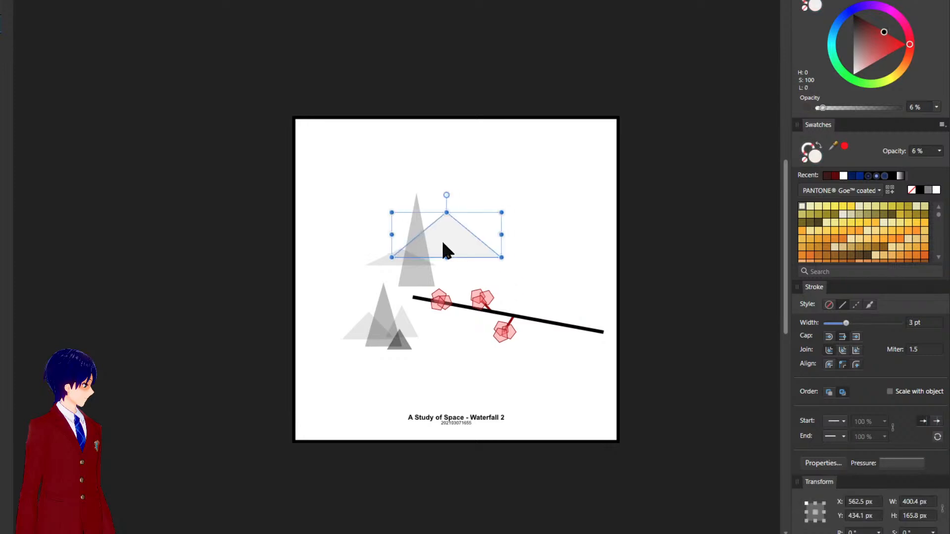
left_click_drag(420, 273, 475, 262)
left_click(554, 279)
Shift the whole lower-left mountain group slightly right and down.
left_click_drag(312, 285, 417, 363)
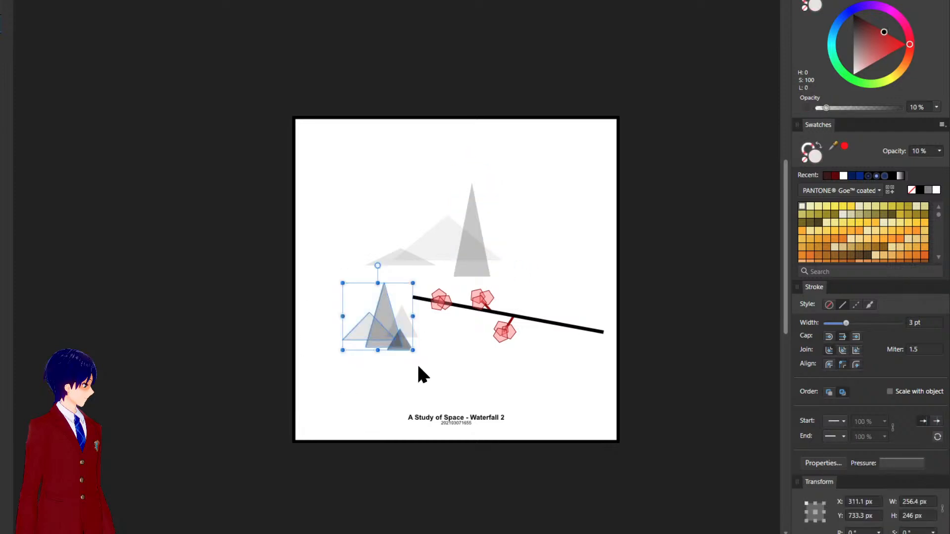
left_click_drag(314, 246, 419, 376)
left_click_drag(396, 335, 404, 344)
left_click(569, 253)
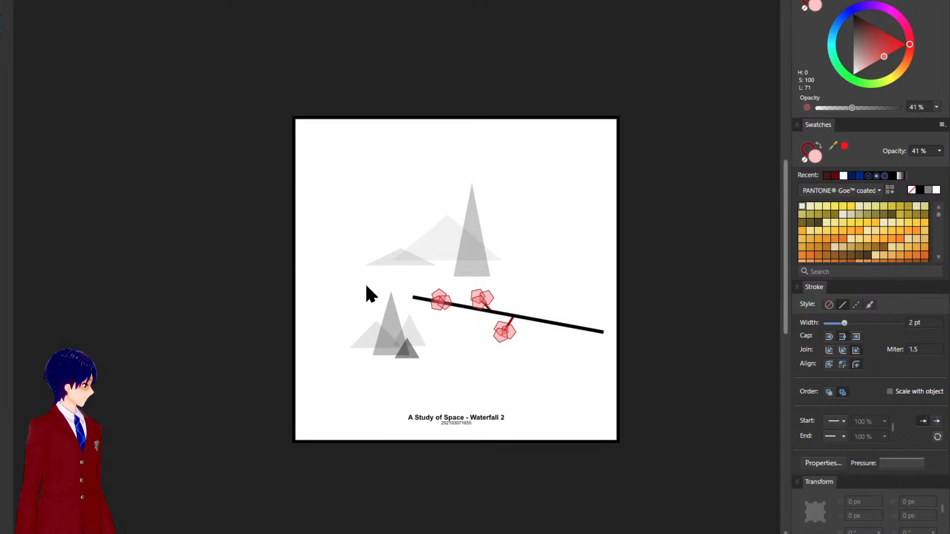
Try lowering the tall mountain behind the branch's blossoms, with the broad pale mountain shifted slightly right and up.
mouse_move(455, 261)
left_mouse_down()
mouse_move(456, 245)
mouse_move(465, 247)
mouse_move(454, 262)
left_mouse_up()
key("ctrl+z")
left_click_drag(472, 214, 444, 231)
left_click(459, 273)
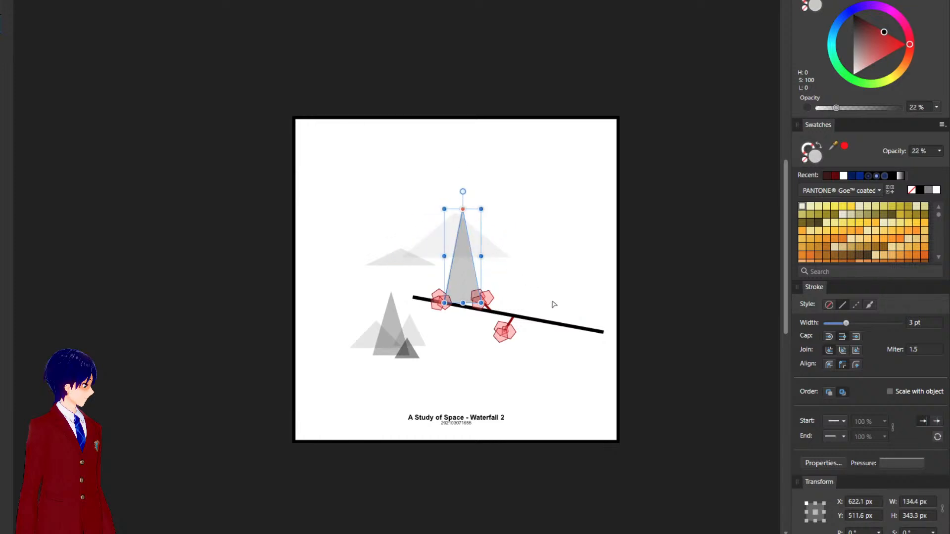
left_click_drag(470, 278, 454, 296)
left_click(565, 280)
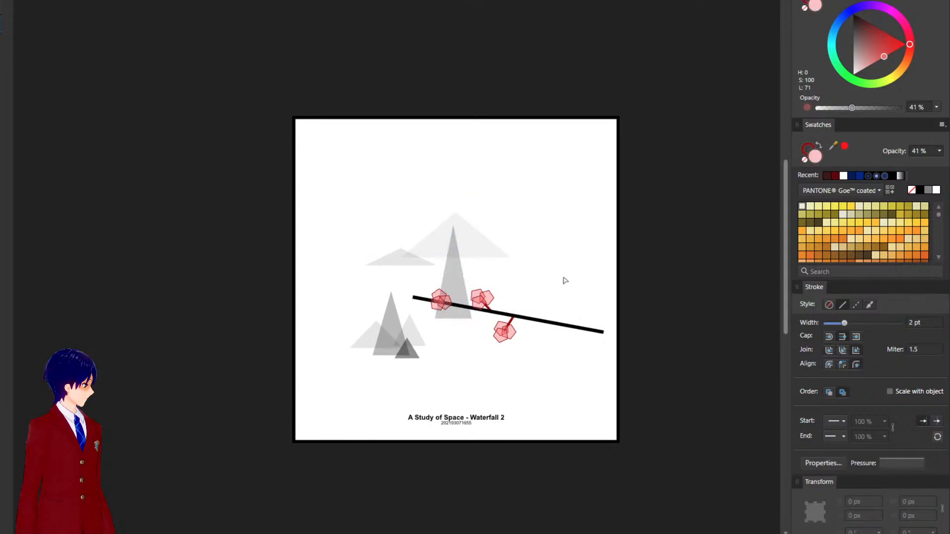
Try placing the tall mountain back above the branch, over the pale mountain's right slope.
left_click(455, 281)
left_click_drag(452, 272, 424, 238)
left_click(445, 248)
left_click(576, 286)
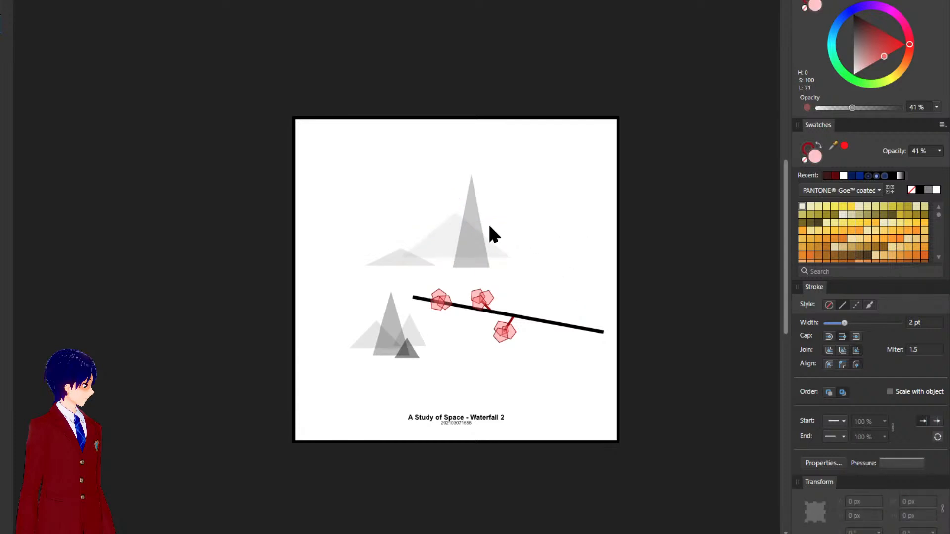
Try regrouping the upper mountains, with the broad and tall ones further left and the small low one further right and down.
left_click_drag(445, 250, 428, 258)
left_click(471, 203)
left_click_drag(471, 204, 453, 203)
left_click_drag(404, 254, 416, 269)
left_click(484, 170)
mouse_move(447, 198)
left_mouse_down()
mouse_move(464, 217)
mouse_move(455, 191)
left_mouse_up()
left_click(557, 209)
Undo the upper mountain moves back to the point where the lower-left mountain group was shifted.
key("ctrl+z")
key("ctrl+z")
key("ctrl+z")
key("ctrl+z")
key("ctrl+z")
key("ctrl+z")
key("ctrl+z")
key("ctrl+z")
key("ctrl+z")
key("ctrl+z")
key("ctrl+z")
key("ctrl+z")
key("ctrl+z")
key("ctrl+z")
key("ctrl+z")
key("ctrl+z")
key("ctrl+z")
key("ctrl+z")
key("ctrl+z")
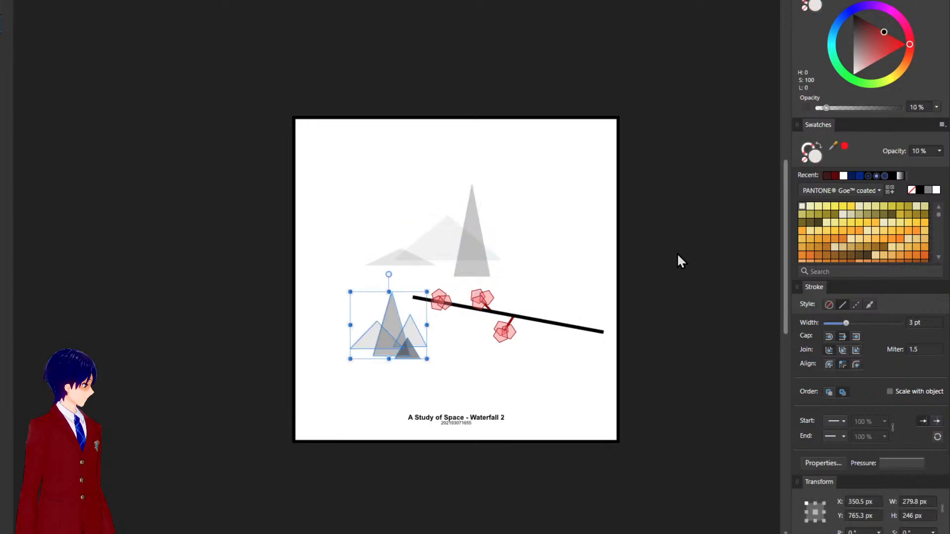
key("ctrl+z")
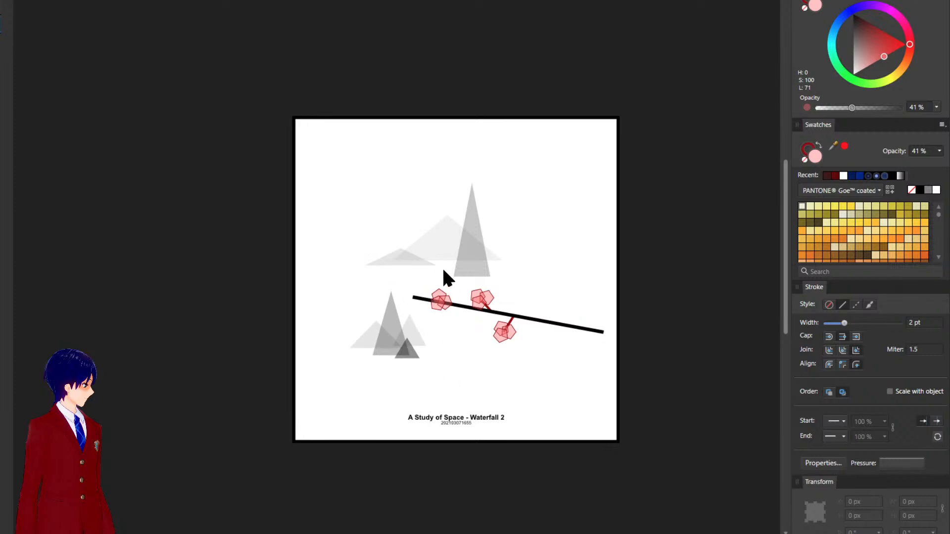
Try a copy of the broad pale mountain, reshaped tall and narrow, behind the right part of the branch.
left_click(442, 248)
left_click_drag(448, 239, 532, 348)
left_click_drag(595, 349, 548, 233)
left_click_drag(544, 299, 539, 267)
left_click(579, 253)
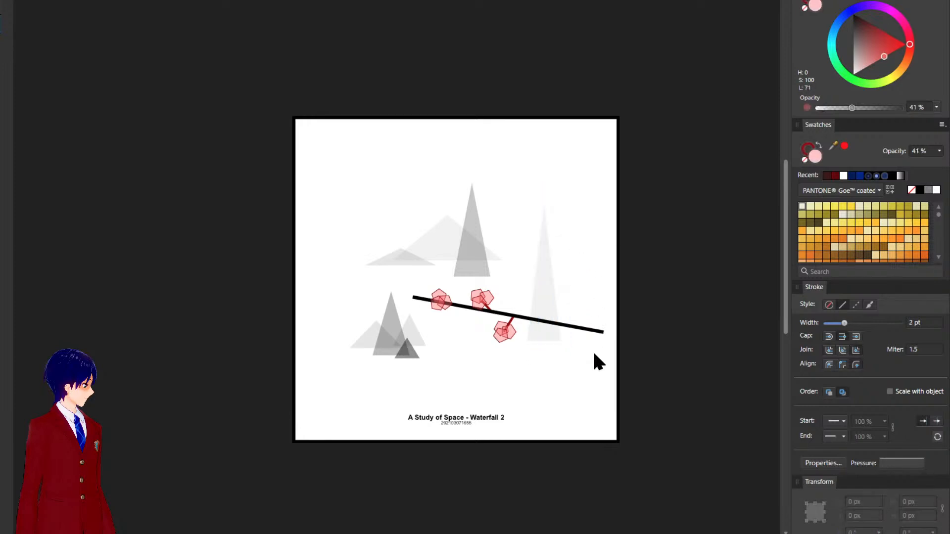
Shift the narrow pale copy left and down behind the branch, and then remove it.
left_click(538, 320)
mouse_move(539, 321)
left_mouse_down()
mouse_move(538, 331)
mouse_move(538, 311)
mouse_move(528, 307)
left_mouse_up()
left_click(536, 285)
left_click(562, 281)
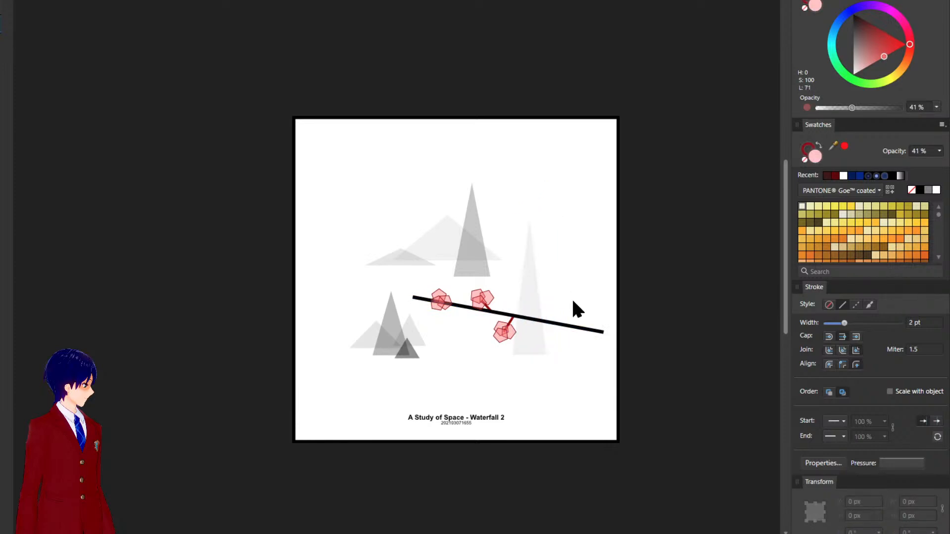
left_click(535, 296)
key("Delete")
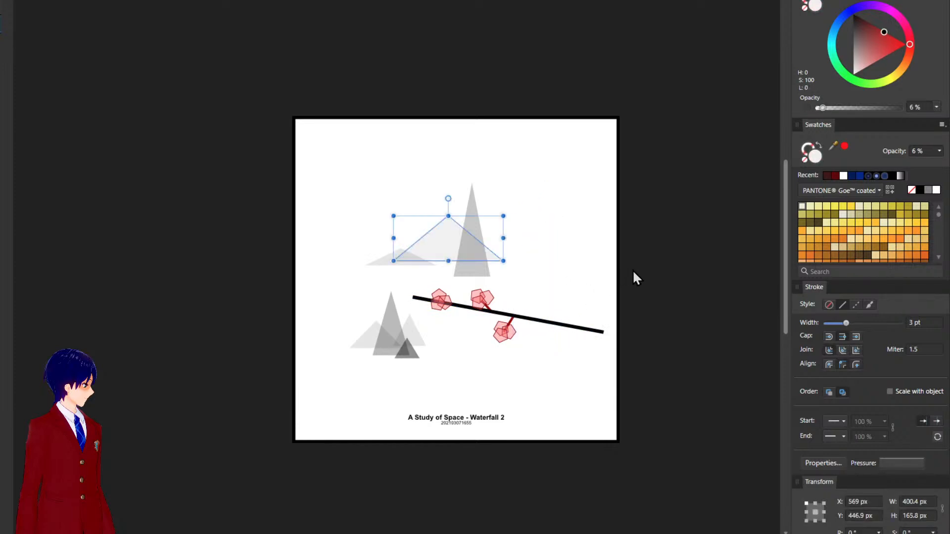
Move the entire composition of mountains, branch and blossoms slightly left and up.
left_click_drag(340, 162, 637, 388)
left_click_drag(485, 308, 478, 305)
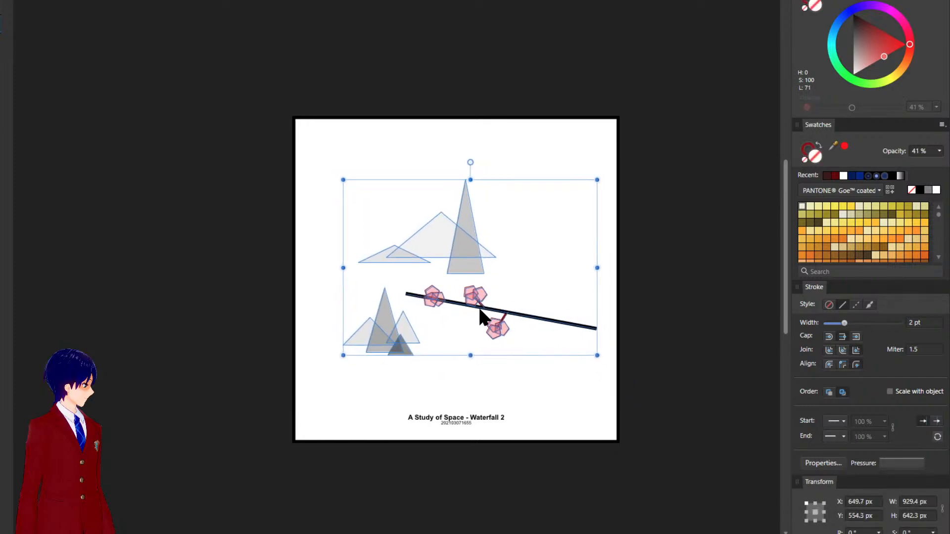
left_click(614, 322)
Try swinging the lower stem's free end up and left, and undo the change.
scroll(675, 322, "down", 5)
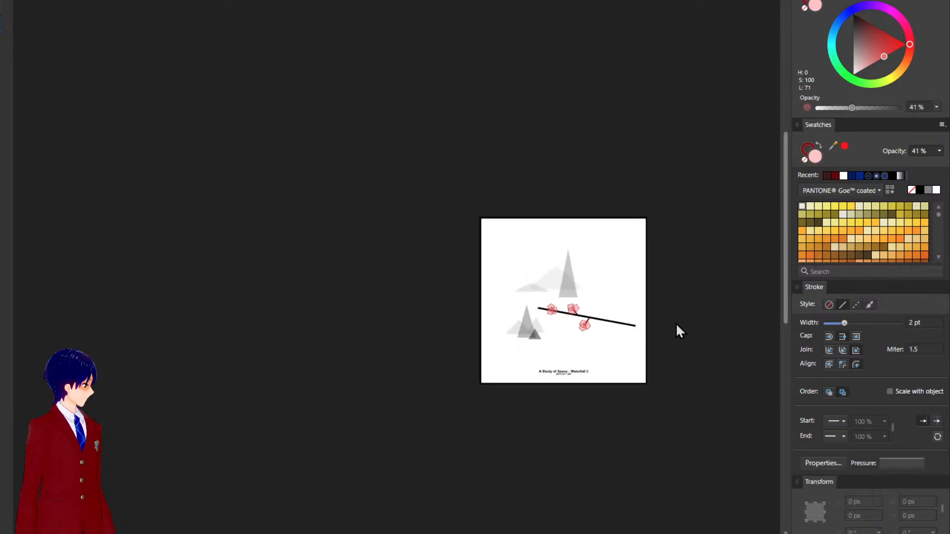
left_click_drag(691, 377, 473, 319)
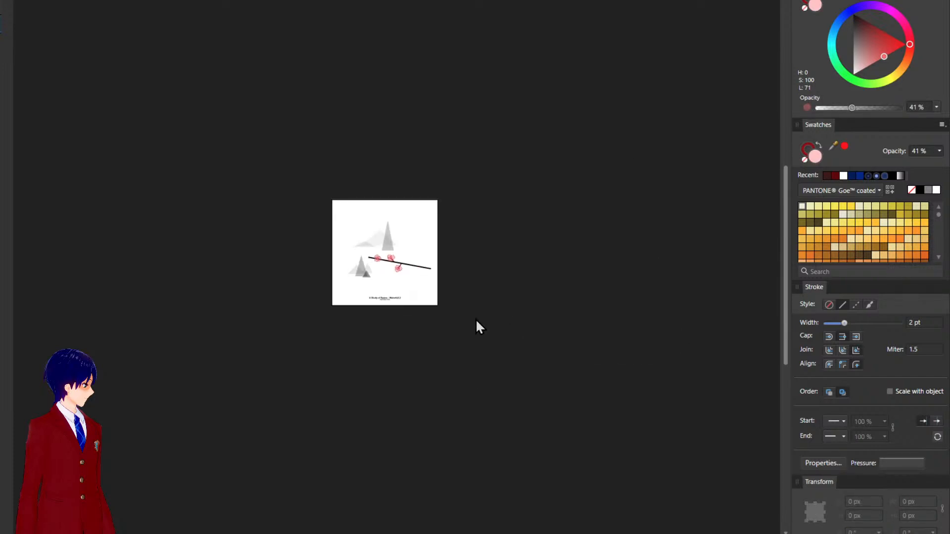
scroll(379, 278, "up", 6)
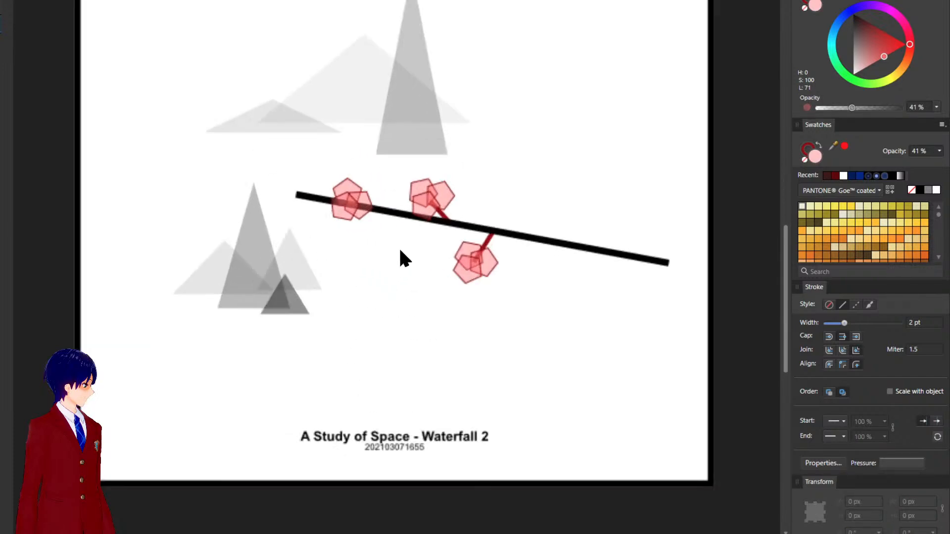
left_click(488, 240)
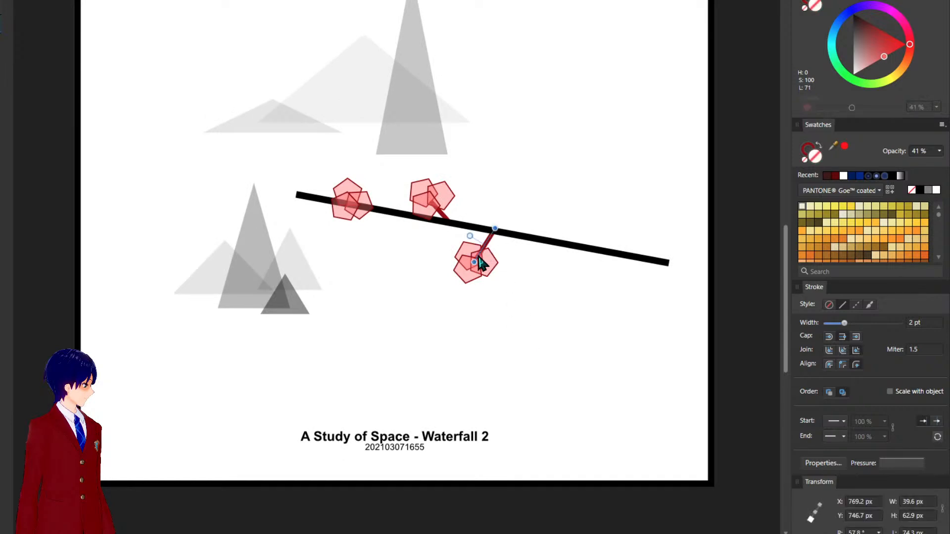
left_click_drag(473, 266, 464, 249)
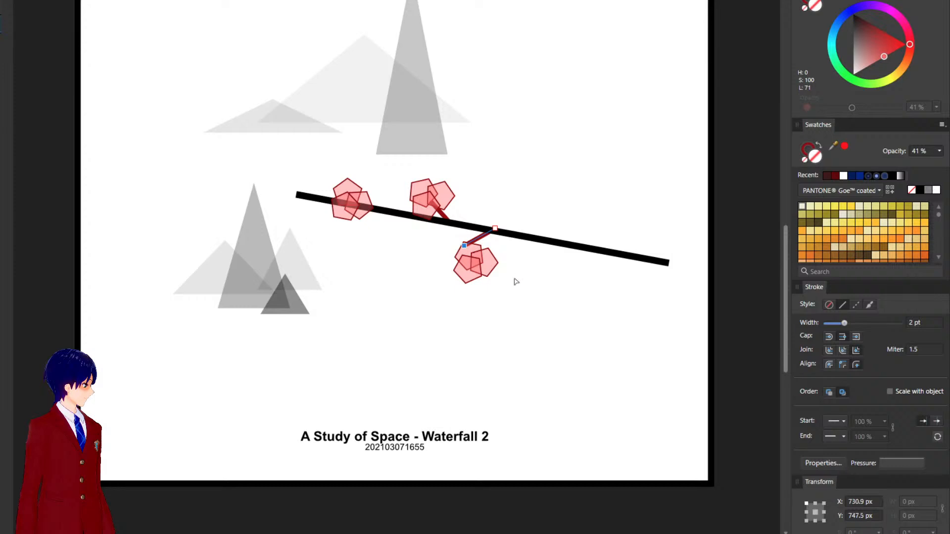
key("ctrl+z")
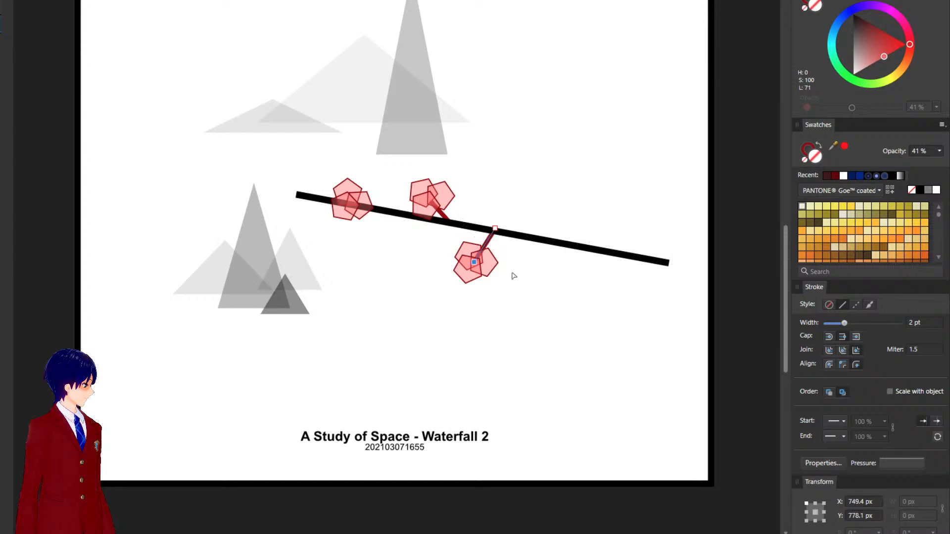
Rotate the lower blossom cluster together with its stem clockwise, and move it up against the thick line.
left_click_drag(550, 187, 439, 293)
left_click(477, 212)
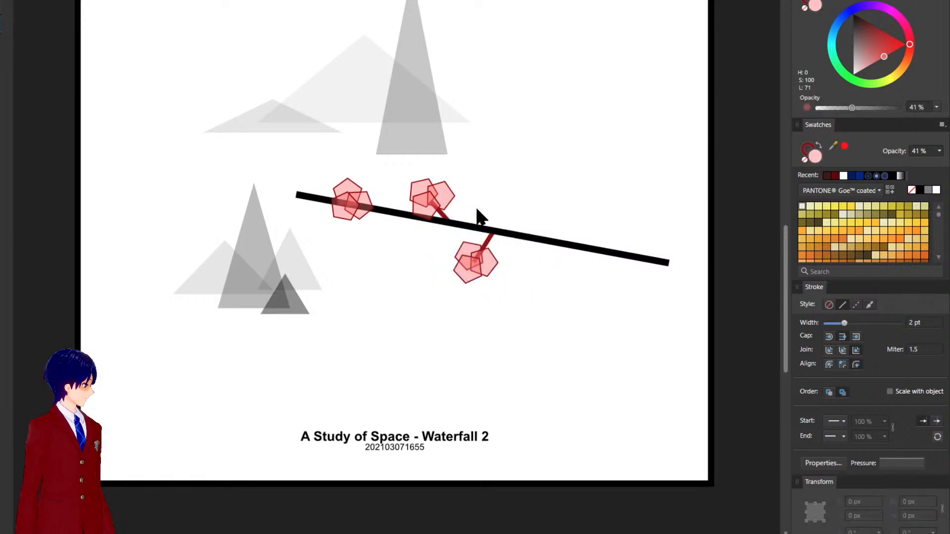
left_click_drag(562, 194, 439, 322)
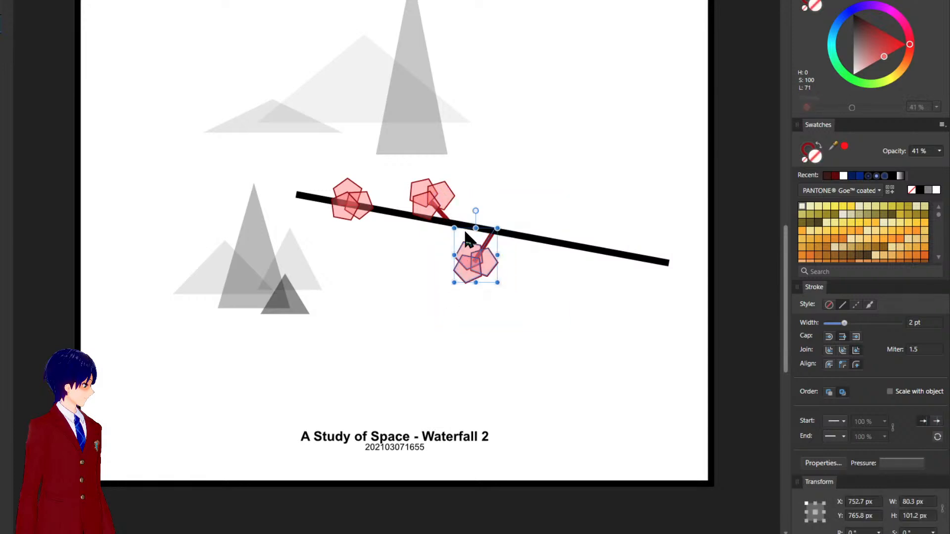
left_click_drag(473, 211, 497, 212)
mouse_move(478, 265)
left_mouse_down()
mouse_move(459, 255)
mouse_move(475, 250)
left_mouse_up()
left_click_drag(494, 212, 502, 205)
left_click(554, 212)
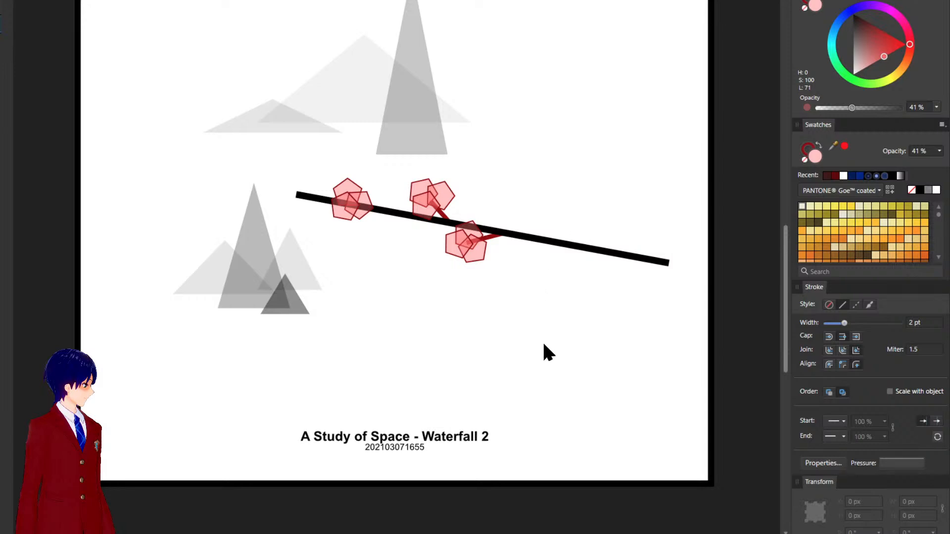
Shorten the thick branch line by pulling in its right end.
scroll(543, 341, "down", 3)
left_click_drag(608, 303, 570, 295)
Select all the mountains, the branch and the blossoms, and set their horizontal position to 600 px.
left_click_drag(215, 110, 601, 346)
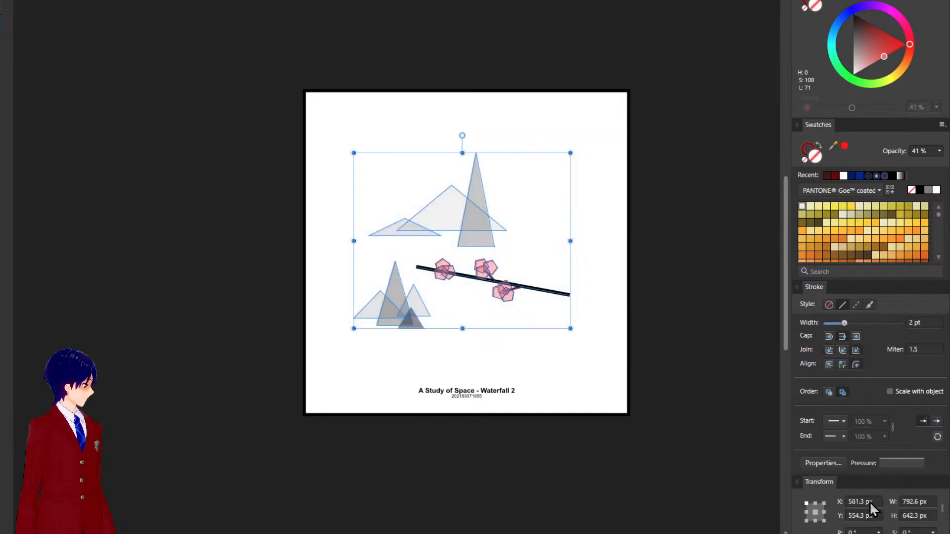
type("600")
key("Return")
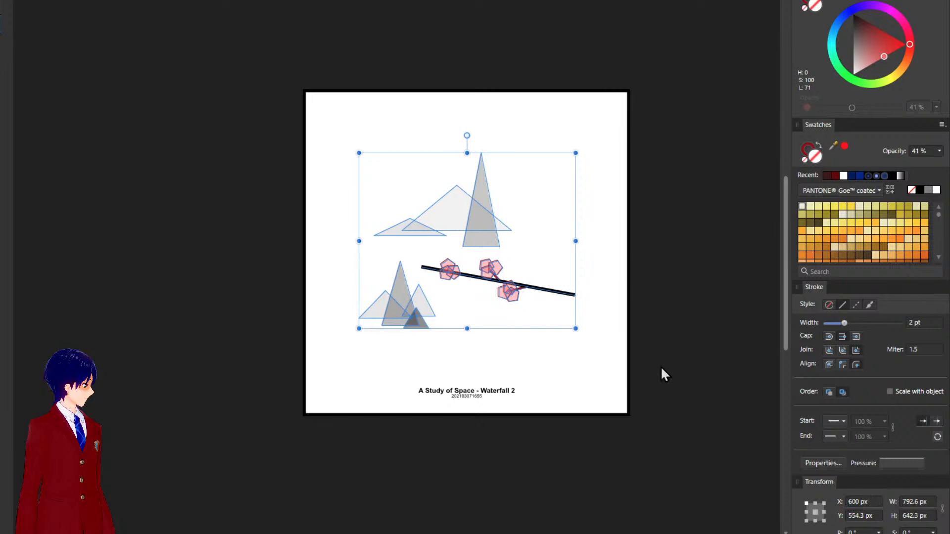
left_click(661, 367)
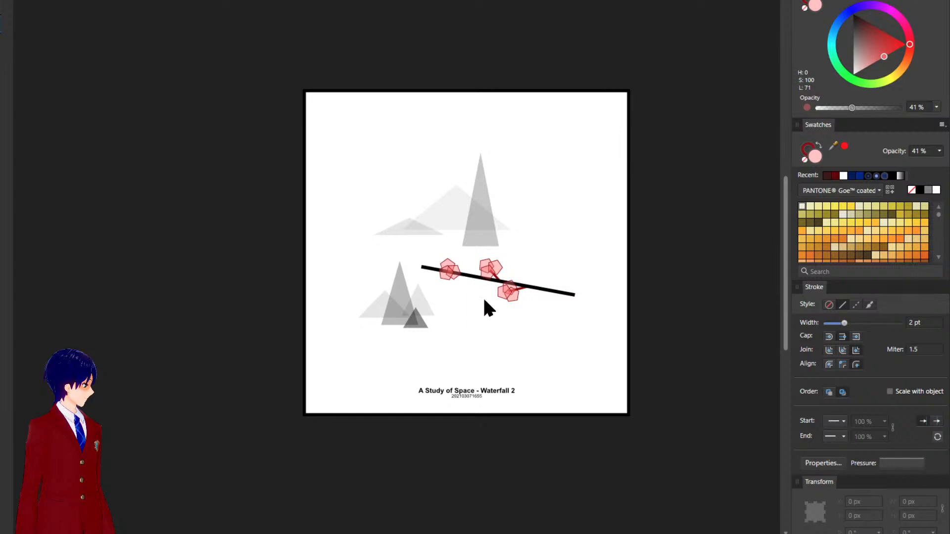
Copy the upper middle blossom's stem onto the left blossom cluster, rotated to -19° and nudged down onto the branch.
scroll(475, 277, "up", 4)
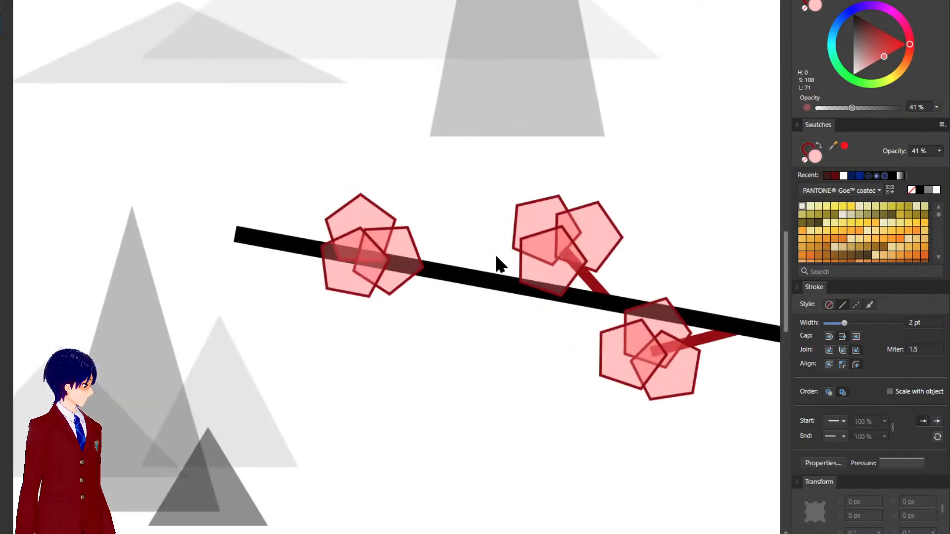
left_click(590, 283)
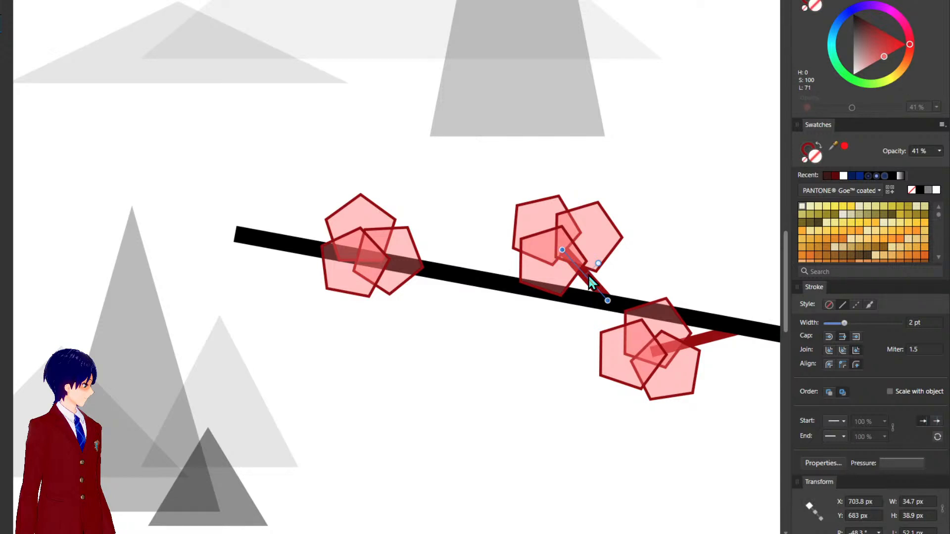
left_click_drag(590, 283, 399, 235)
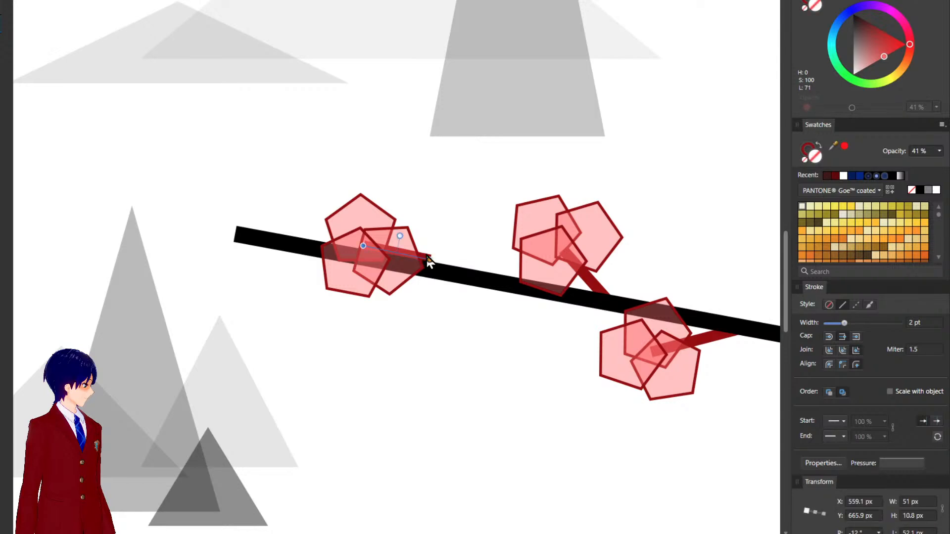
left_click_drag(400, 236, 401, 236)
key("Down")
key("Down")
key("Down")
key("Down")
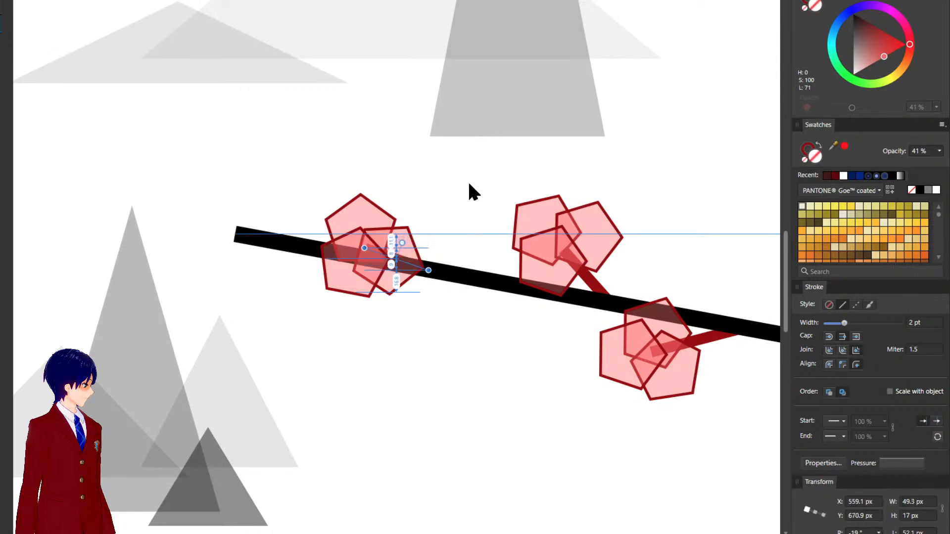
Move the left cluster's three pentagons slightly up and left, and rotate them as a group around the stem's end.
left_click(469, 193)
mouse_move(269, 153)
left_mouse_down()
mouse_move(396, 319)
mouse_move(420, 331)
left_mouse_up()
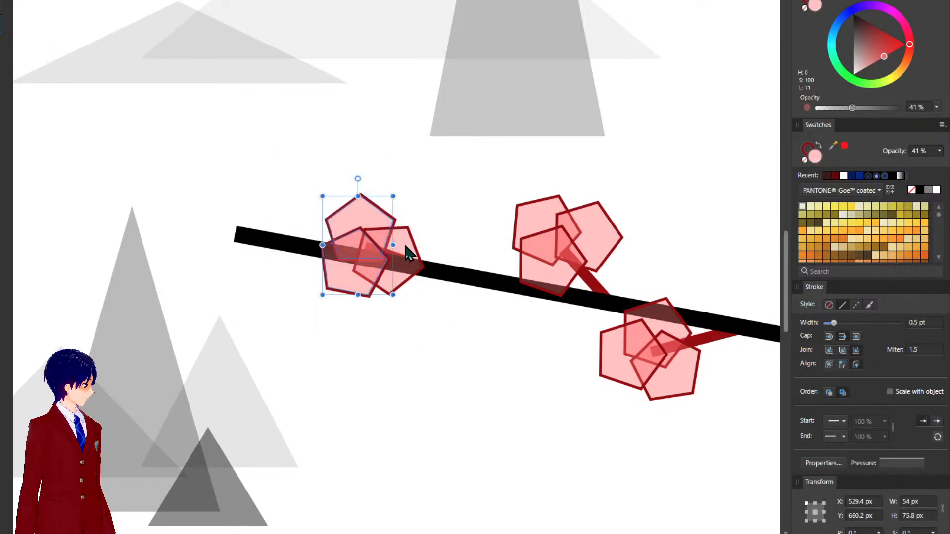
left_click_drag(388, 269, 366, 257)
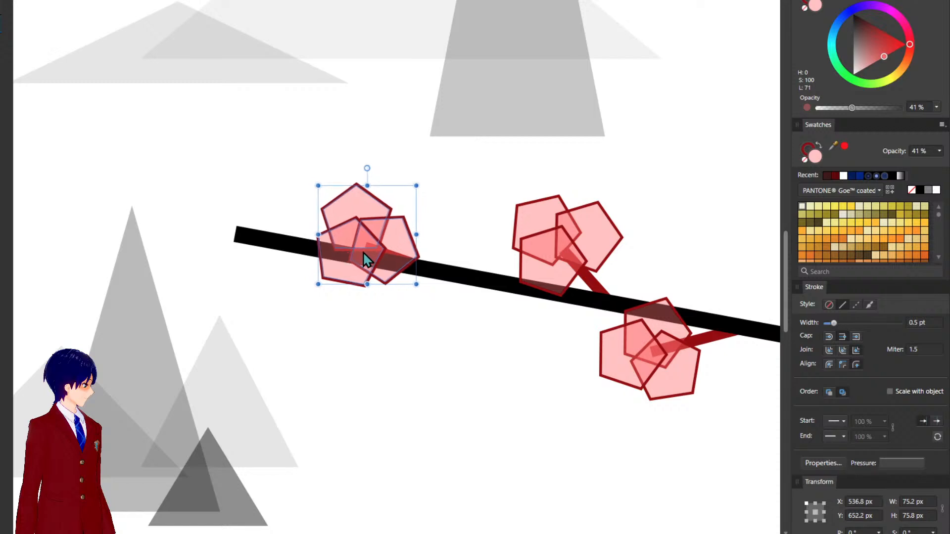
left_click_drag(369, 170, 366, 237)
left_click(443, 216)
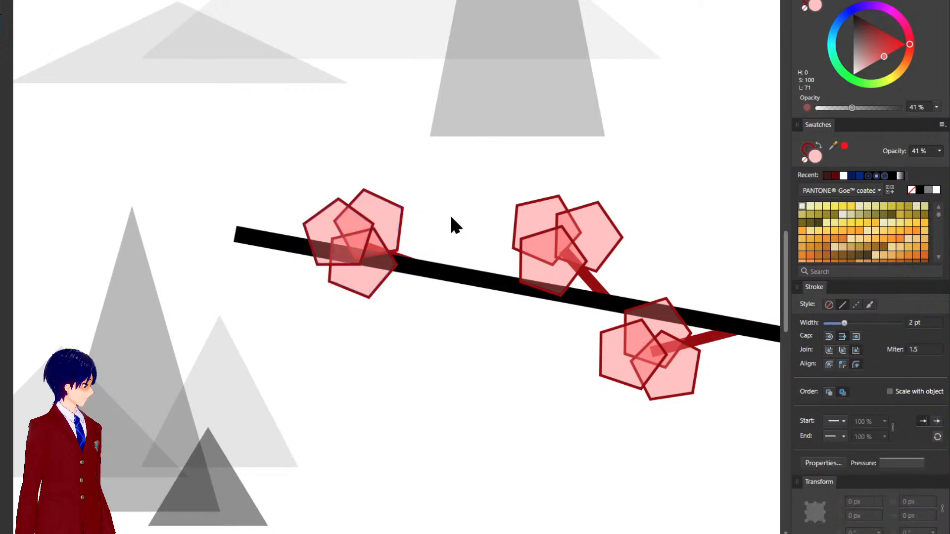
Nudge the left blossom cluster up by 2 px on the branch.
scroll(451, 218, "down", 2)
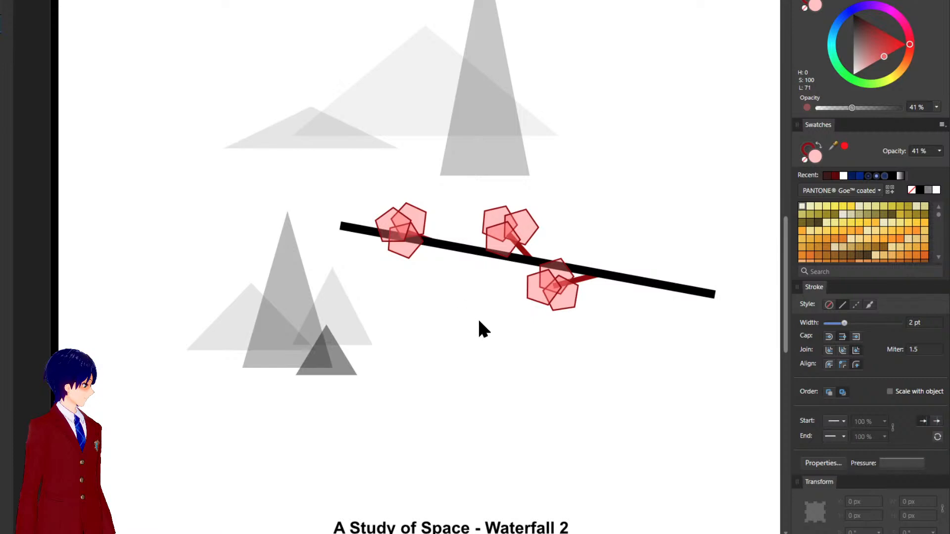
left_click(420, 217)
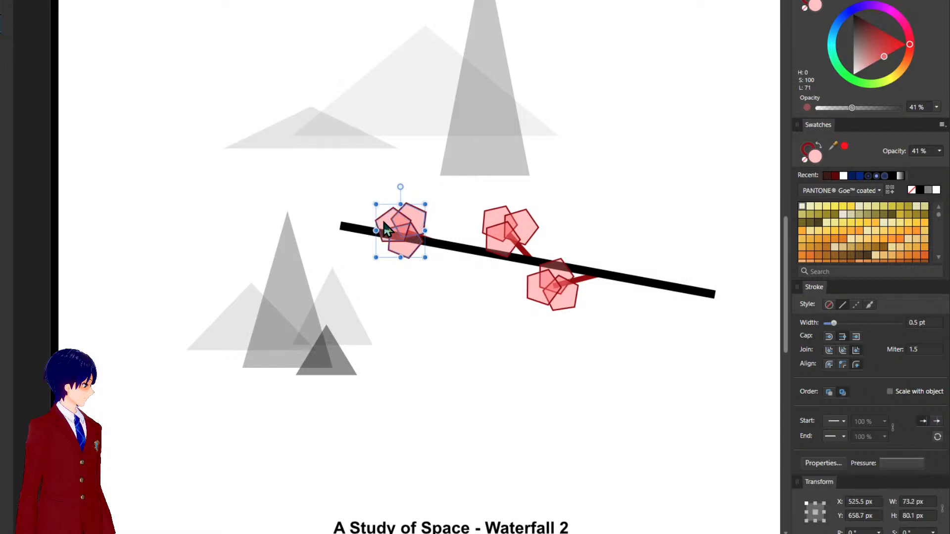
key("Up")
key("Up")
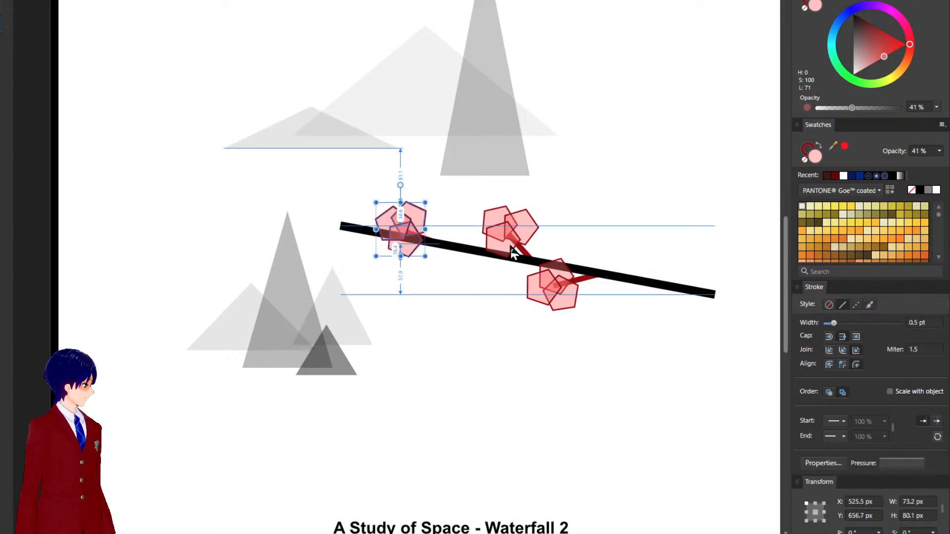
left_click(459, 298)
scroll(488, 349, "down", 2)
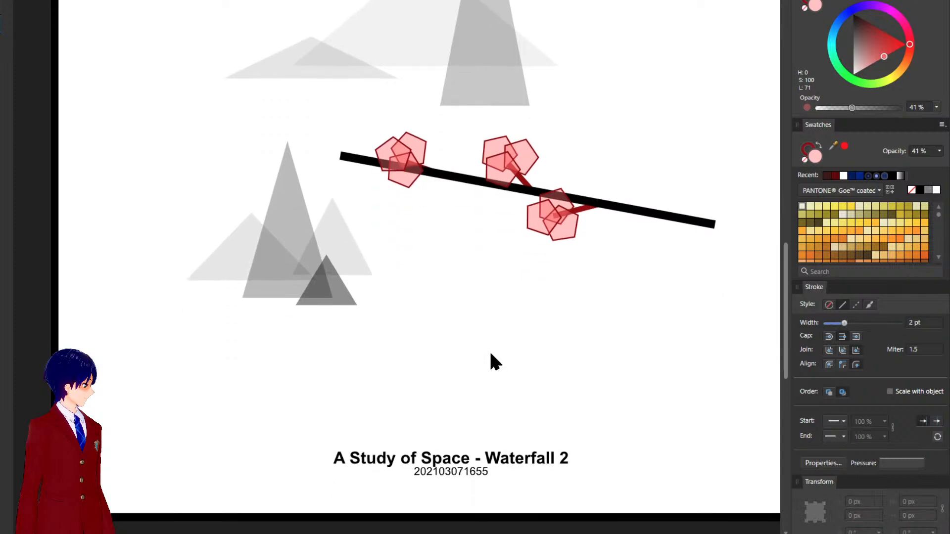
Try shifting the two right blossom clusters with their stems left along the branch, compare both placements, and undo the move.
scroll(489, 349, "down", 5)
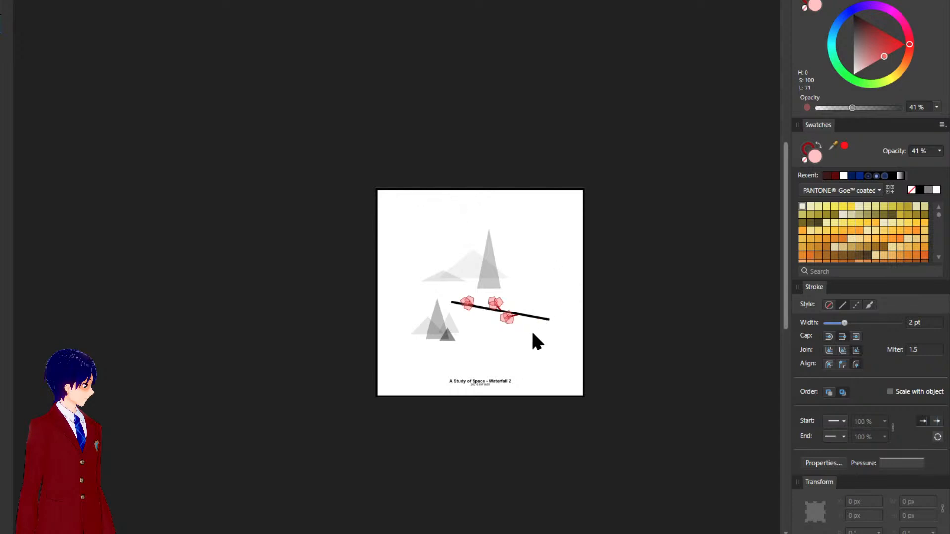
scroll(533, 331, "up", 4)
left_click_drag(384, 209, 507, 327)
mouse_move(466, 289)
left_mouse_down()
mouse_move(430, 281)
mouse_move(448, 289)
left_mouse_up()
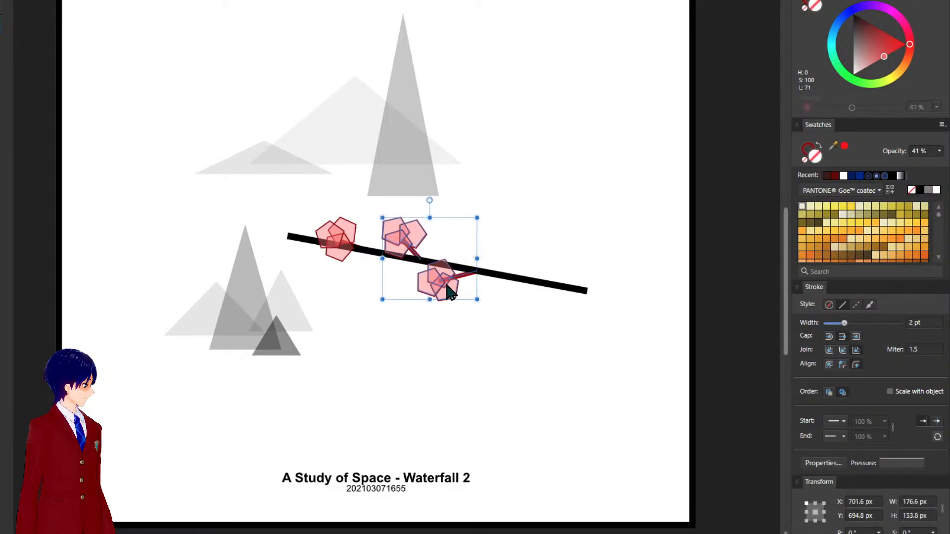
left_click(527, 348)
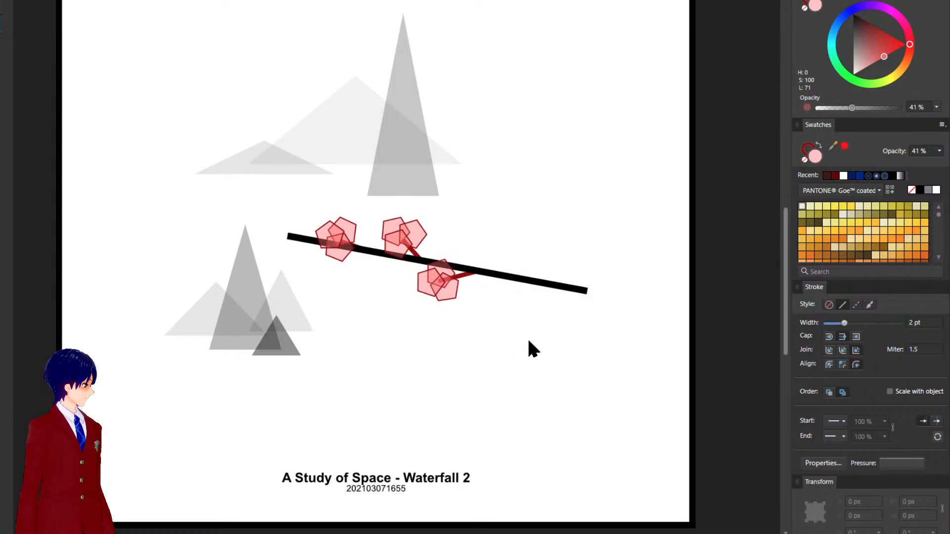
key("ctrl+z")
key("ctrl+z")
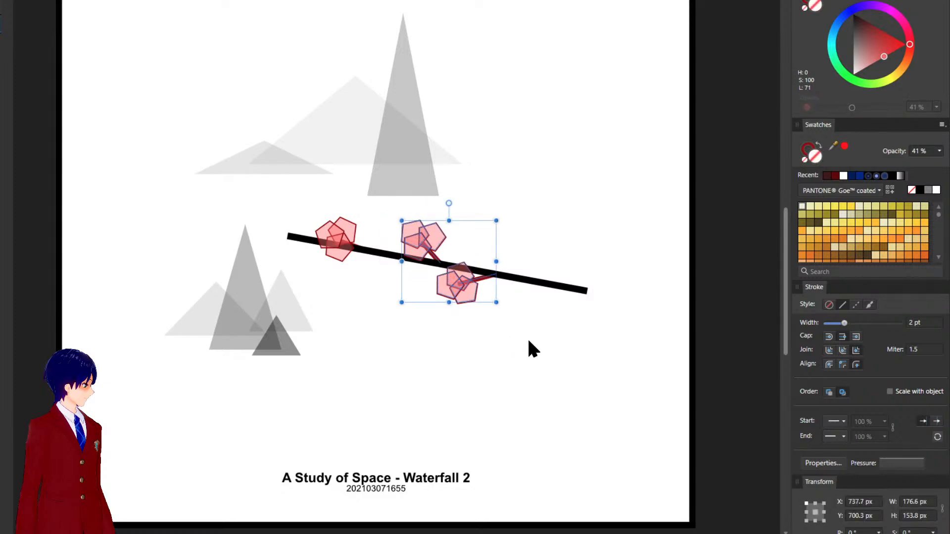
key("ctrl+shift+z")
key("ctrl+z")
key("ctrl+shift+z")
key("ctrl+z")
key("ctrl+shift+z")
key("ctrl+z")
key("ctrl+z")
key("ctrl+shift+z")
key("ctrl+shift+z")
key("ctrl+z")
key("ctrl+z")
Bring the left blossom's stem in front of the branch, with the cluster's three pentagons stacked above the stem.
scroll(539, 173, "down", 2)
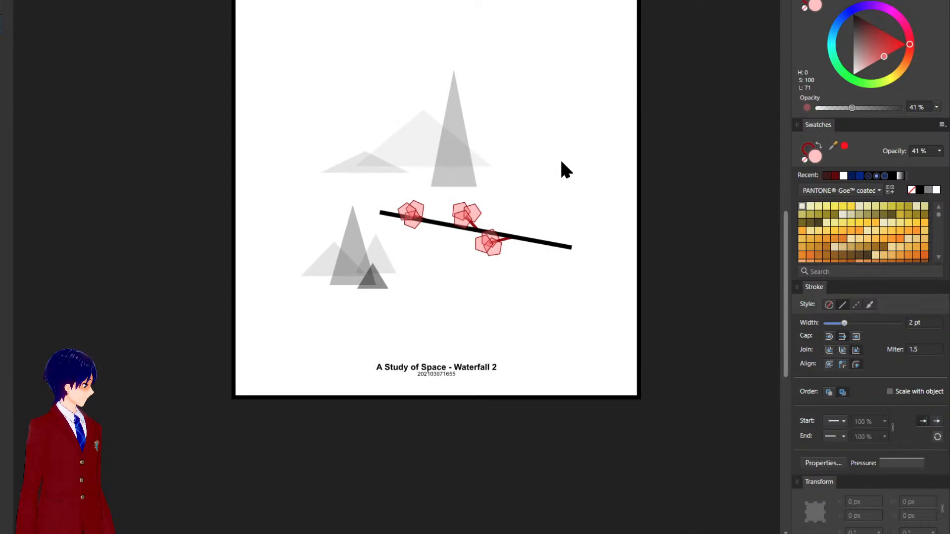
scroll(426, 215, "up", 5)
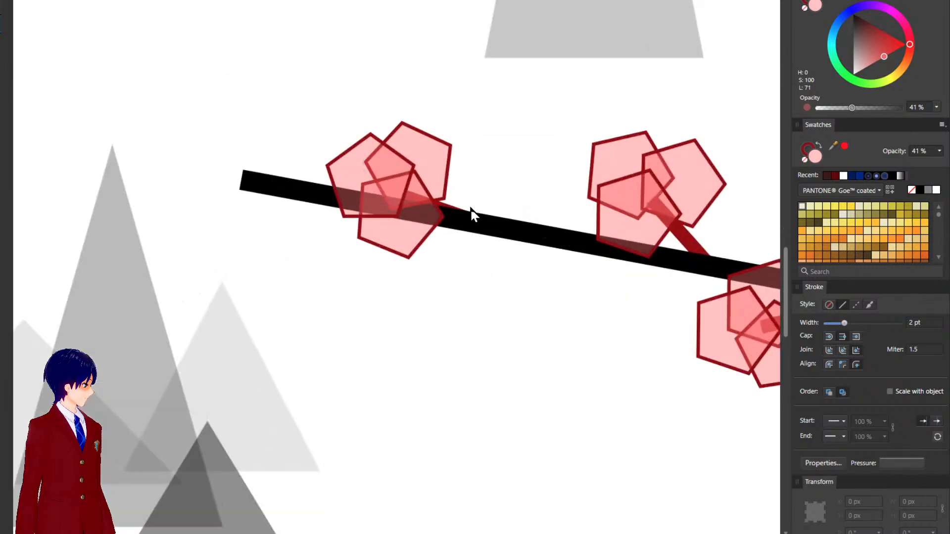
left_click(446, 204)
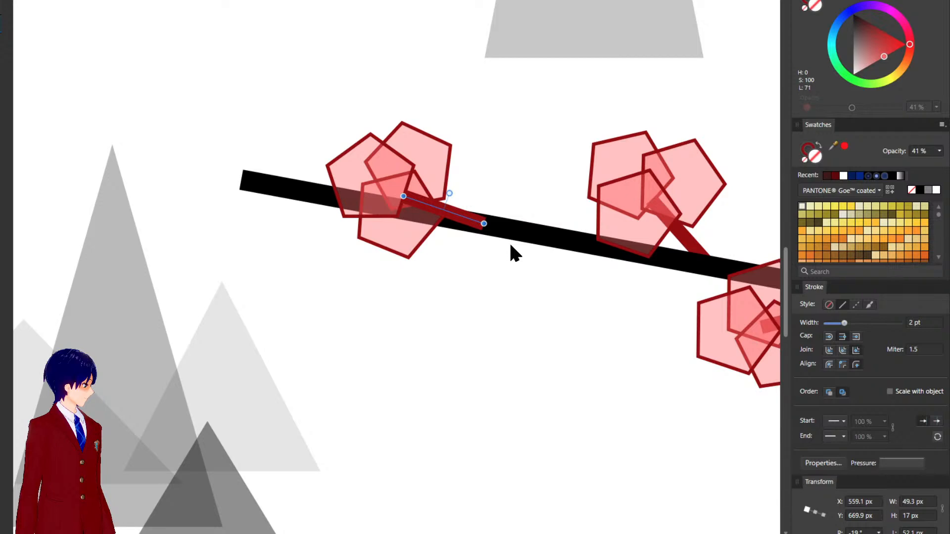
left_click_drag(292, 63, 450, 305)
key("ctrl+shift+]")
left_click(489, 407)
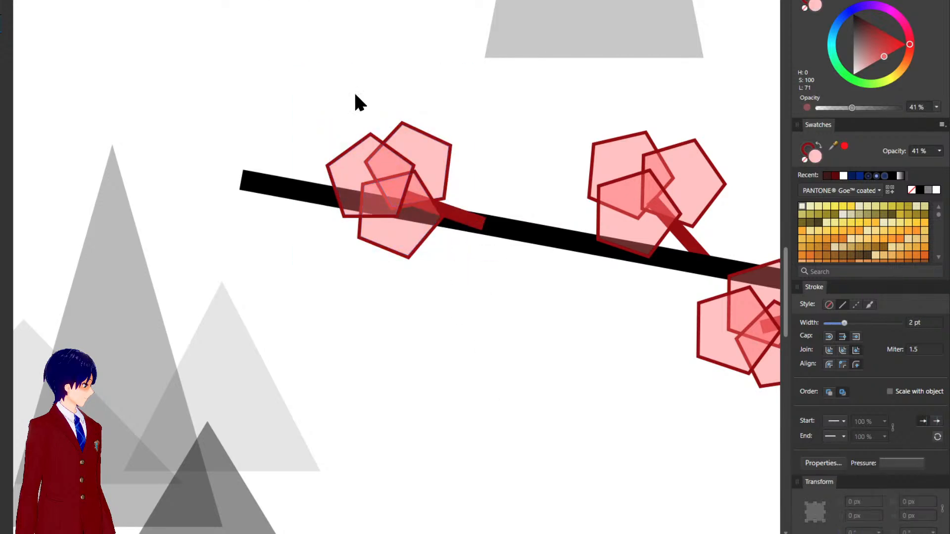
Try the round line cap on the left blossom's stem, and set it to the square cap.
left_click(478, 218)
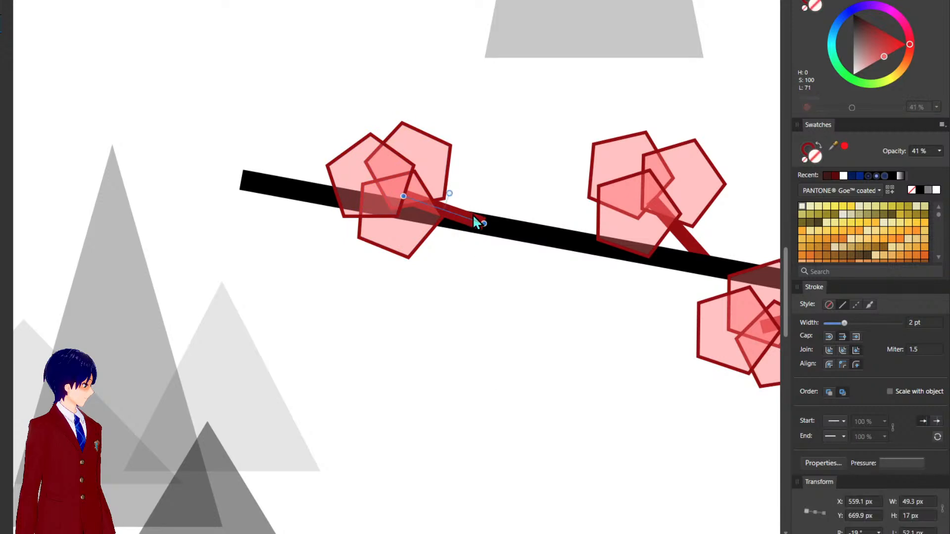
left_click(830, 336)
left_click(856, 337)
left_click(614, 406)
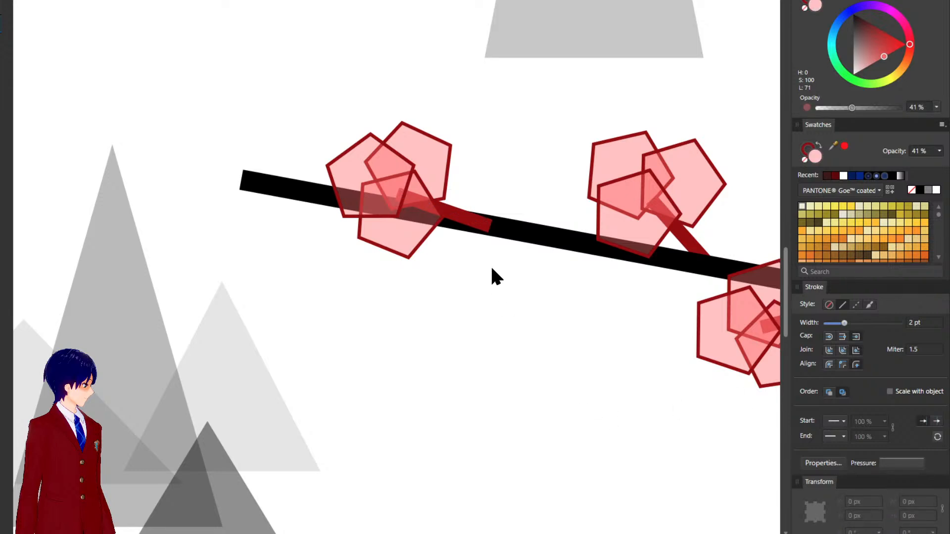
left_click(471, 224)
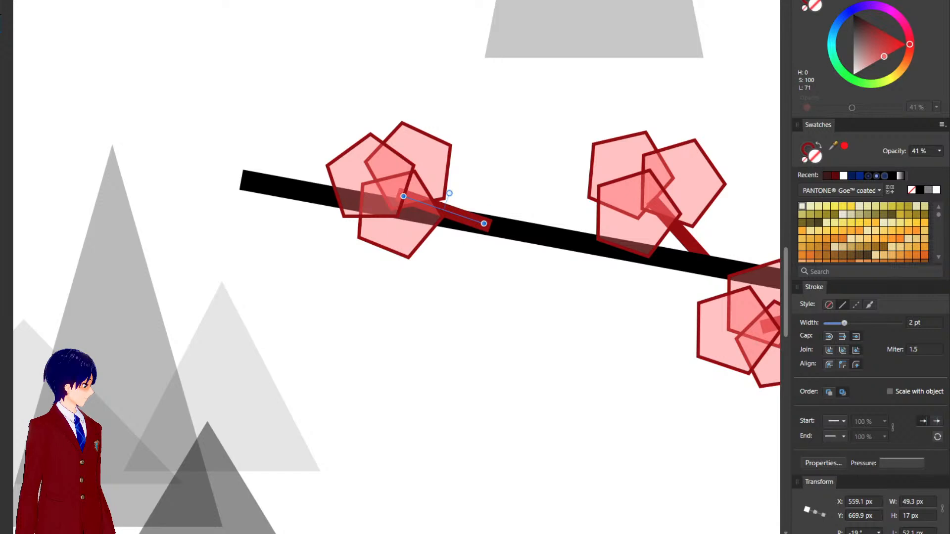
left_click(512, 324)
scroll(511, 325, "down", 3)
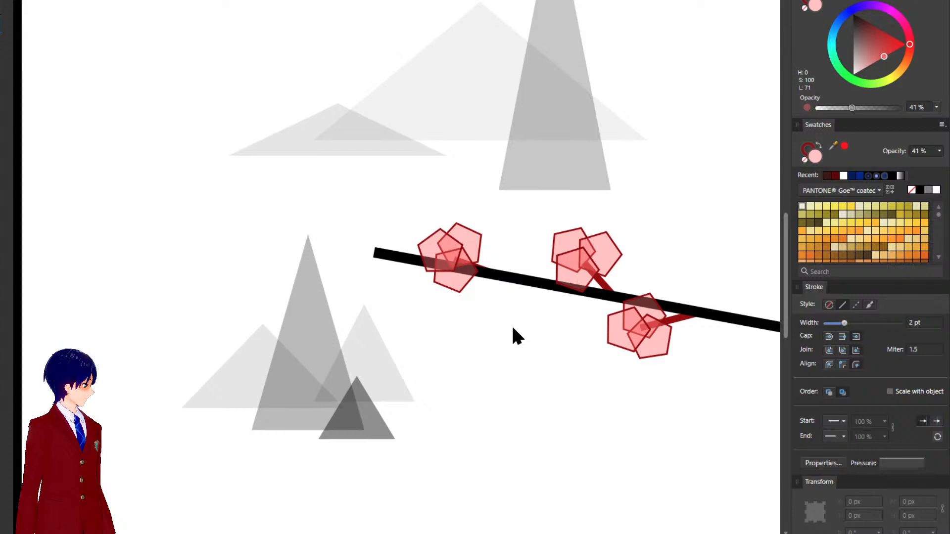
left_click(520, 282)
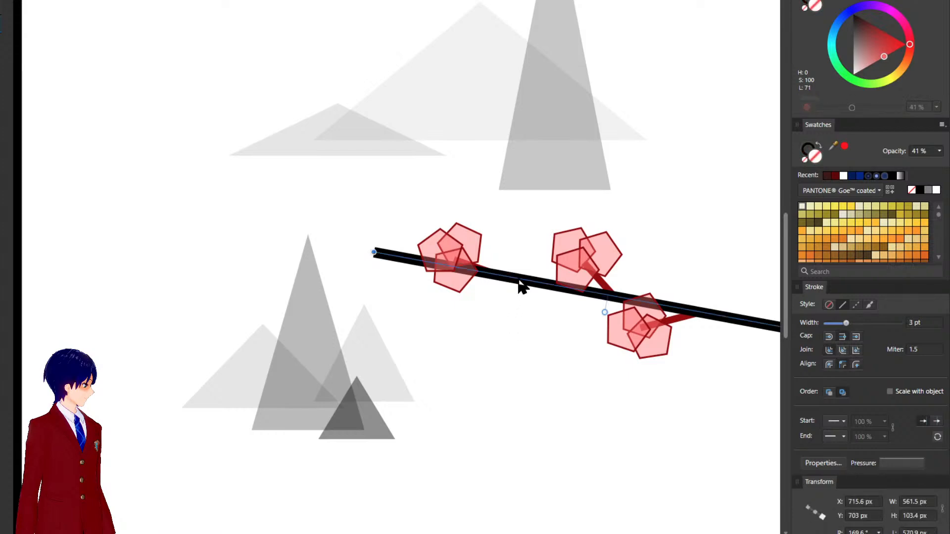
left_click_drag(562, 346, 424, 410)
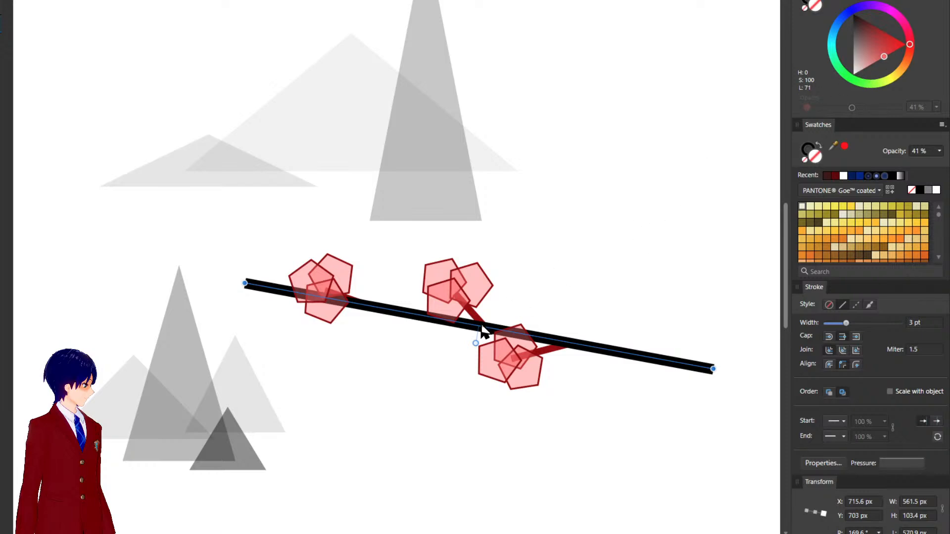
scroll(478, 335, "up", 3)
scroll(477, 335, "down", 3)
left_click(421, 391)
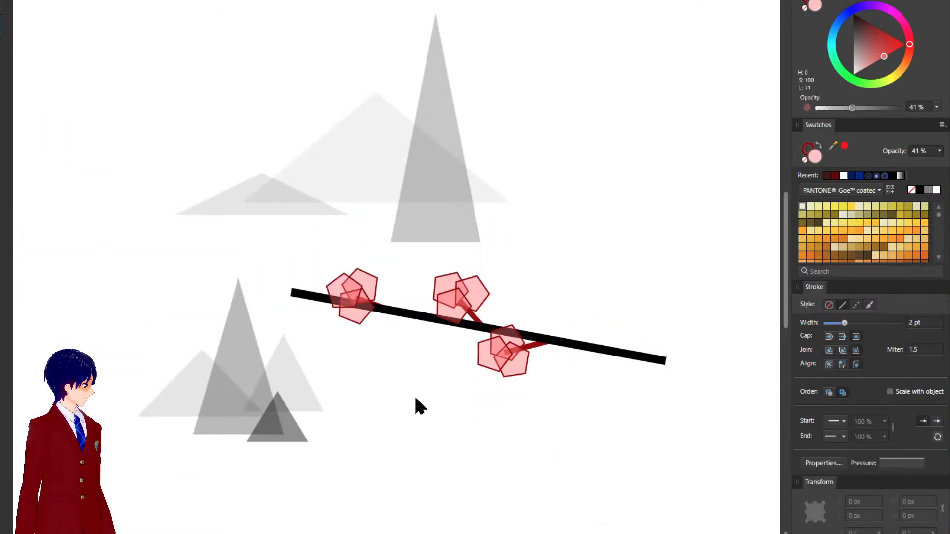
scroll(414, 402, "down", 3)
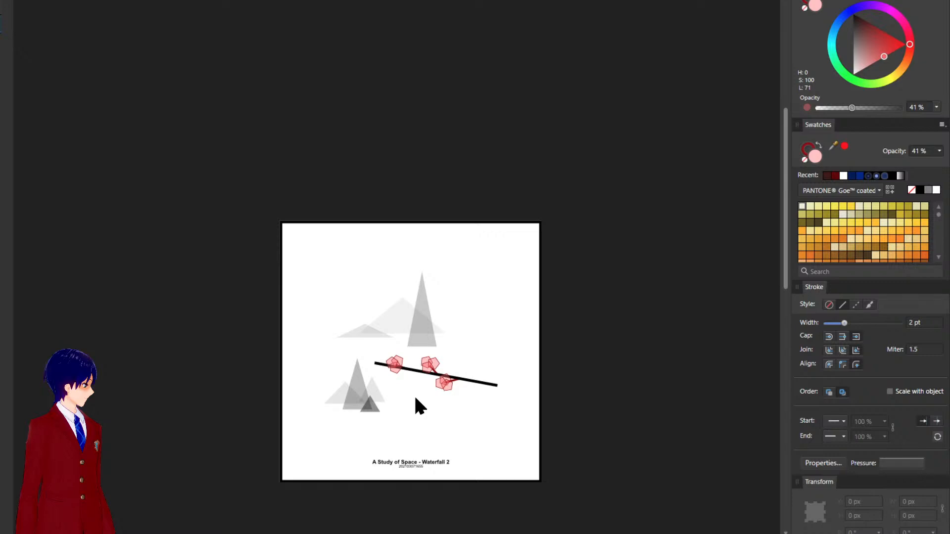
Widen the pale right triangle of the lower mountain group so it extends under the branch.
scroll(376, 399, "up", 3)
left_click(384, 381)
left_click_drag(415, 377, 524, 347)
mouse_move(471, 364)
left_mouse_down()
mouse_move(429, 364)
mouse_move(432, 350)
mouse_move(488, 357)
left_mouse_up()
key("ctrl+z")
key("ctrl+z")
key("ctrl+z")
left_click(492, 462)
Narrow the pale left triangle of the lower mountain group, keeping its height.
left_click(238, 364)
left_click_drag(332, 363, 224, 366)
left_click(465, 483)
scroll(488, 474, "down", 4)
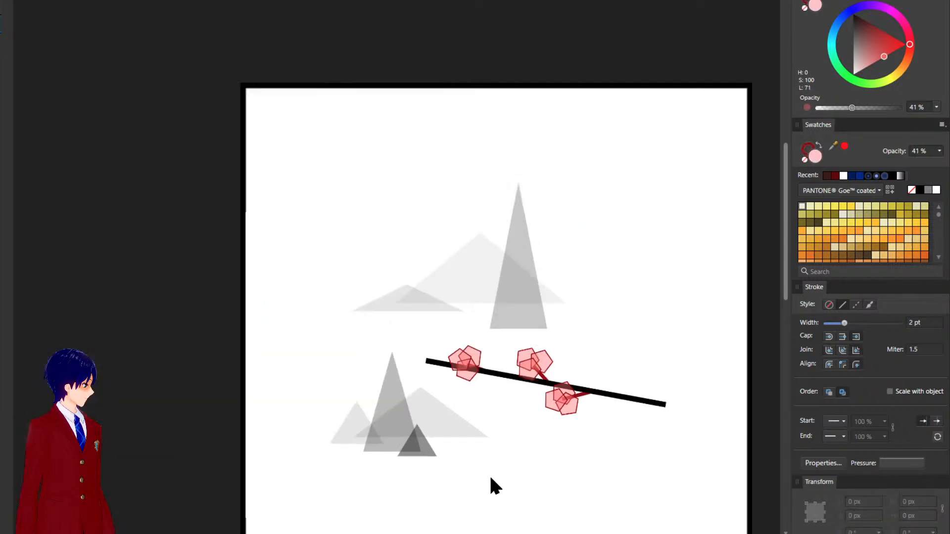
Stretch the lower group's wide pale triangle further to the right beneath the blossoms.
left_click_drag(536, 479, 414, 449)
left_click(327, 411)
left_click_drag(327, 411, 380, 396)
left_click(406, 509)
left_click(468, 464)
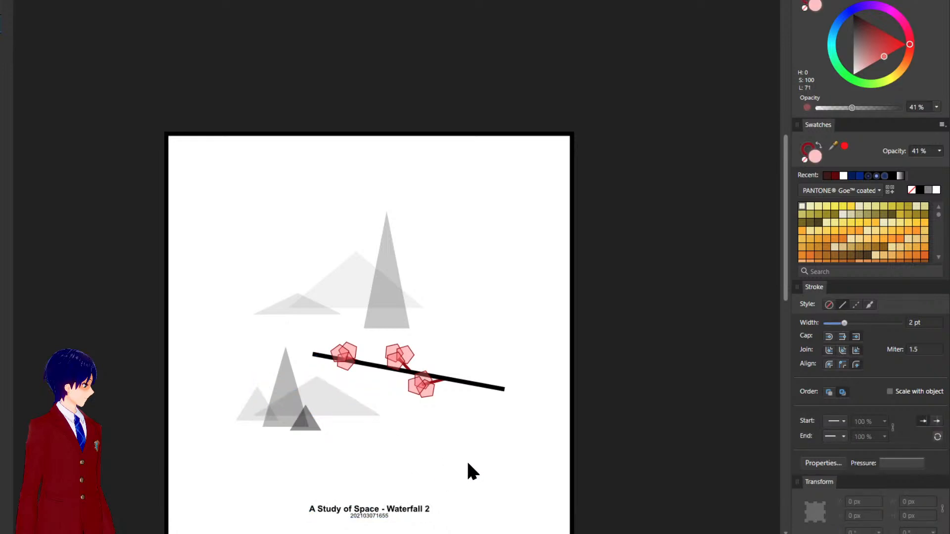
scroll(517, 319, "down", 2)
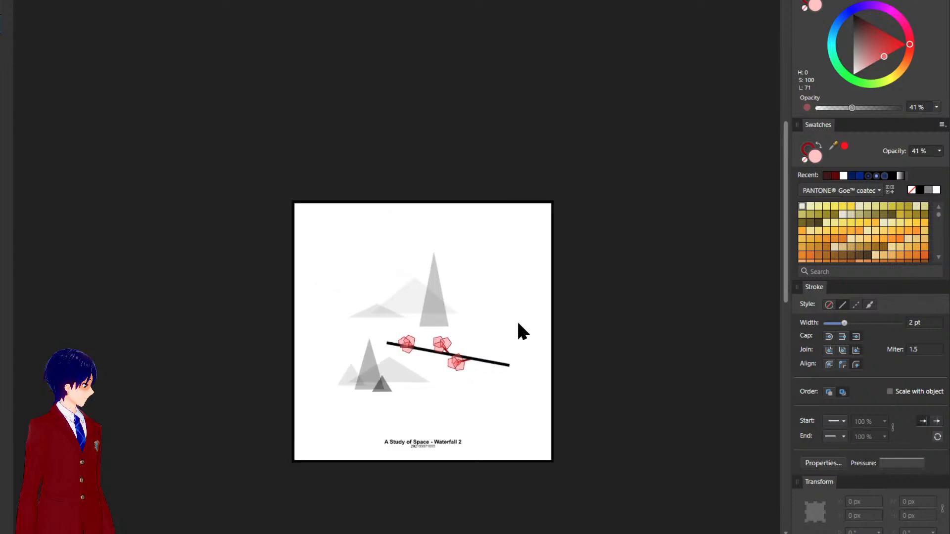
scroll(513, 325, "up", 2)
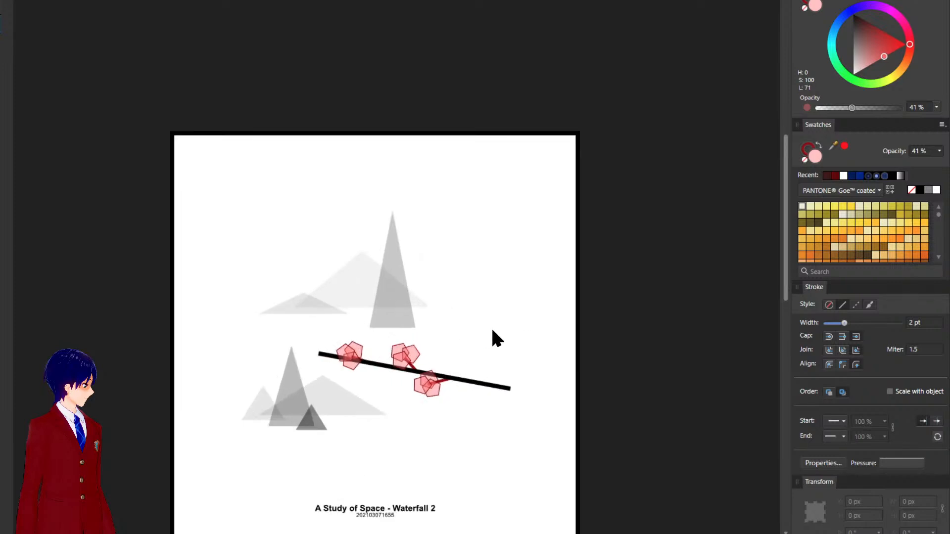
left_click(356, 293)
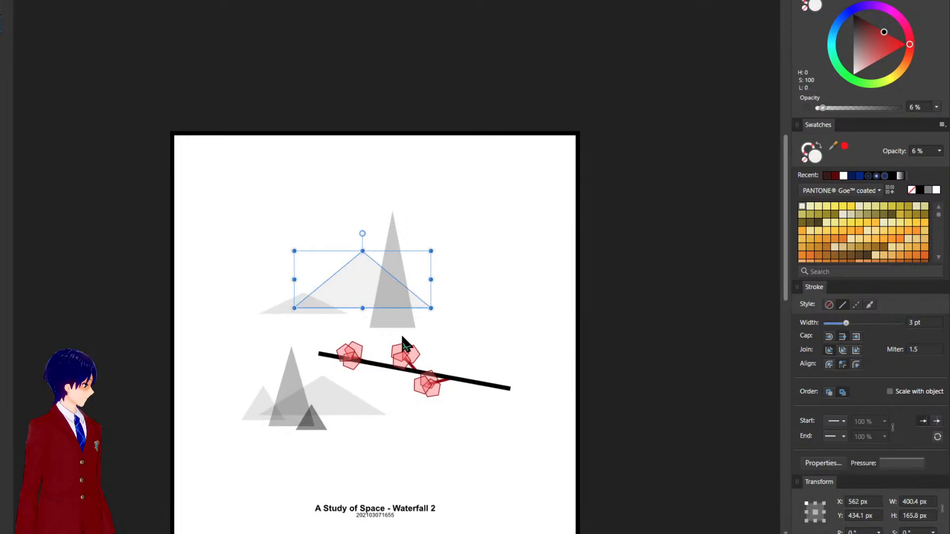
left_click(556, 277)
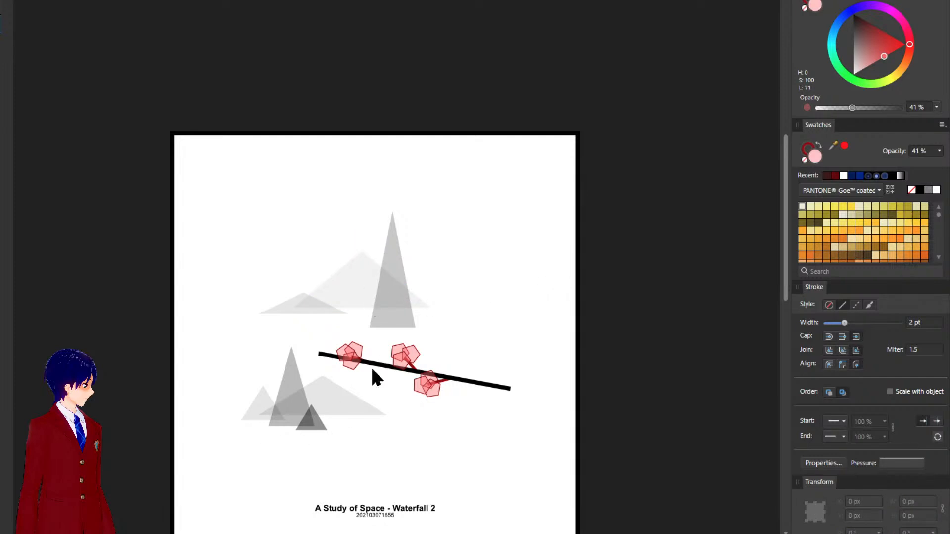
Try making the flat left triangle of the upper mountain group taller, and undo the change.
left_click(299, 303)
left_click(277, 310)
left_click_drag(304, 292, 304, 275)
left_click(448, 321)
key("ctrl+z")
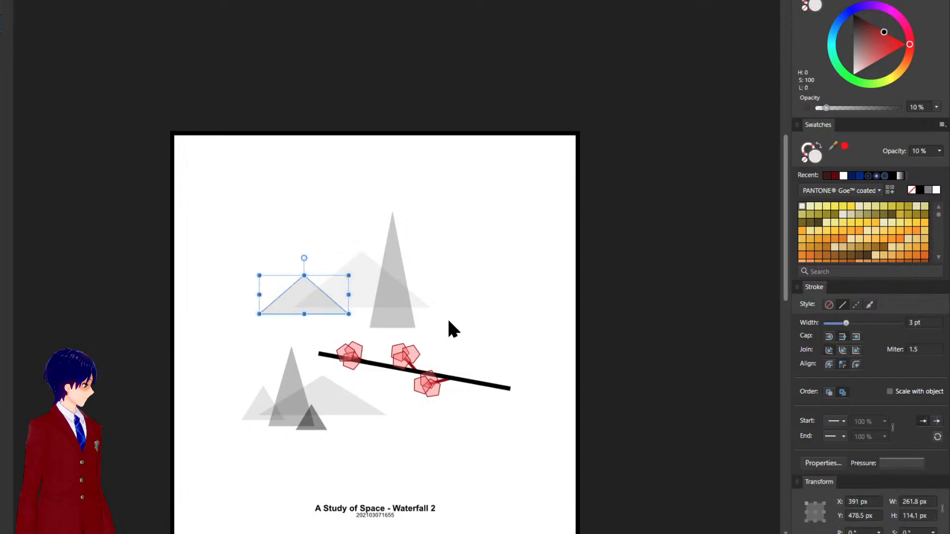
key("ctrl+z")
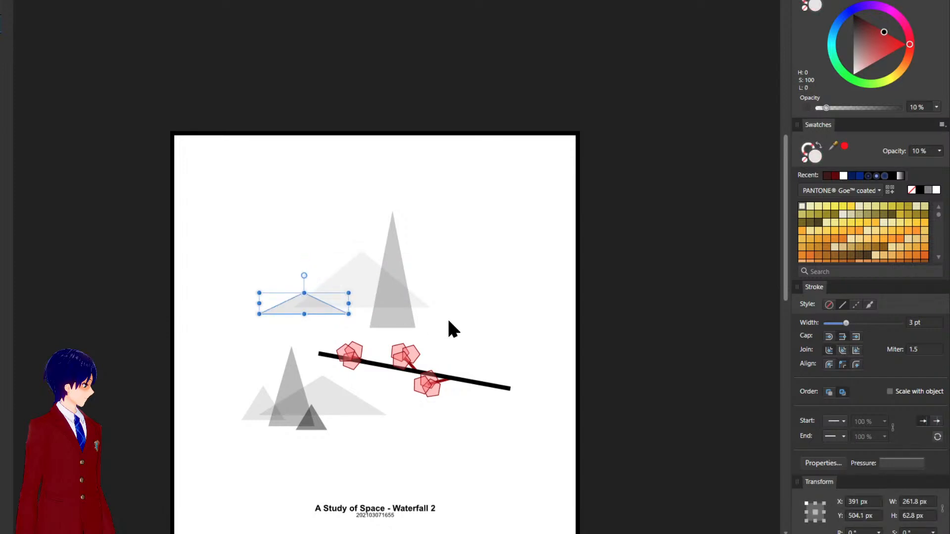
left_click(409, 297)
left_click(486, 324)
Set the lower group's small dark front triangle to 51% opacity and its tall triangle to 33% opacity.
left_click(398, 269)
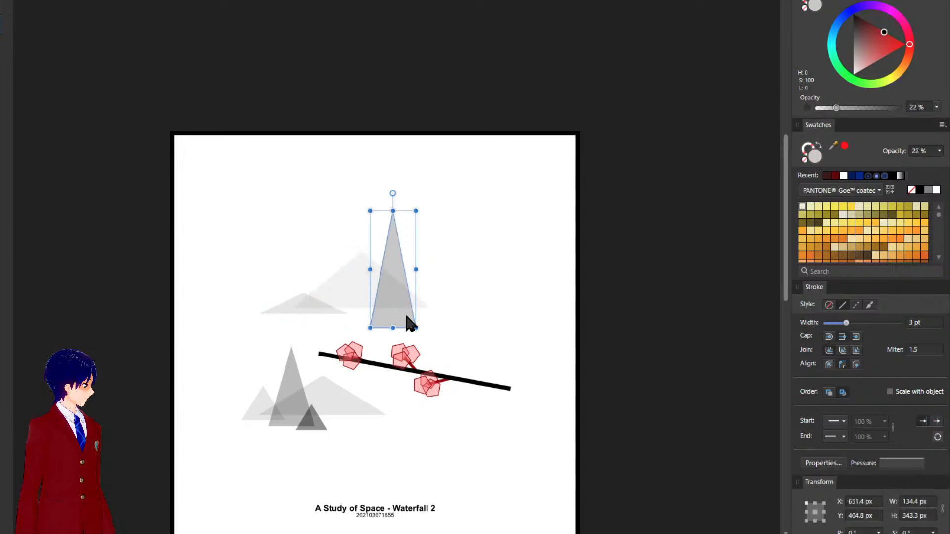
left_click(312, 431)
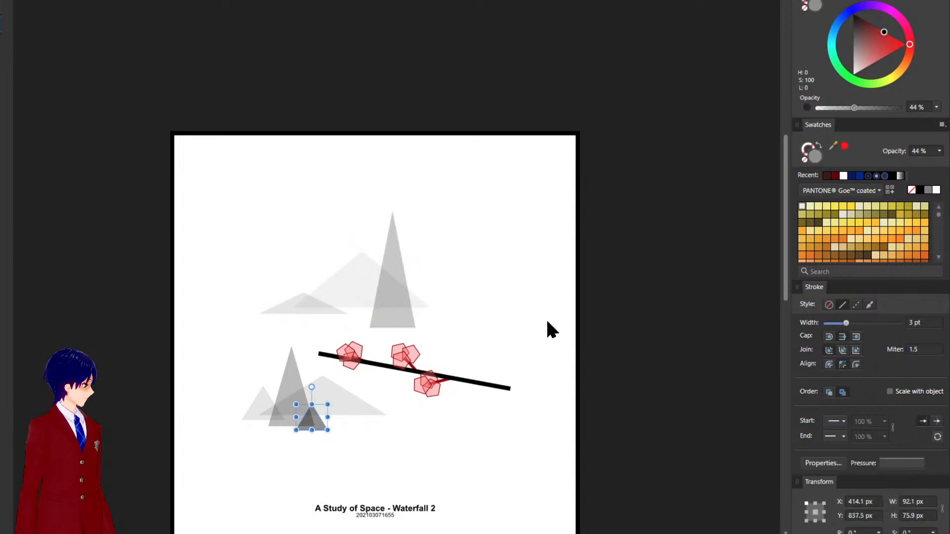
left_click_drag(855, 108, 860, 107)
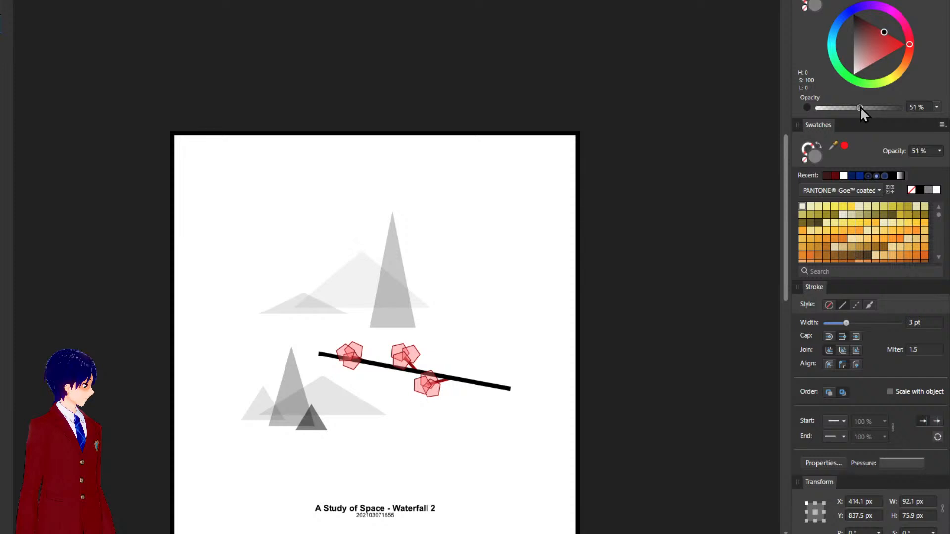
left_click(277, 432)
left_click(292, 379)
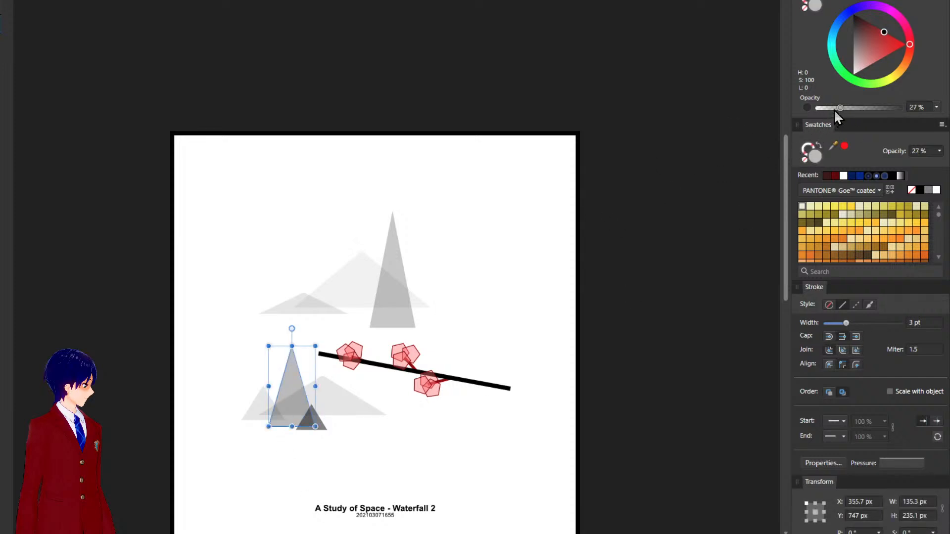
left_click_drag(835, 109, 845, 107)
left_click(492, 236)
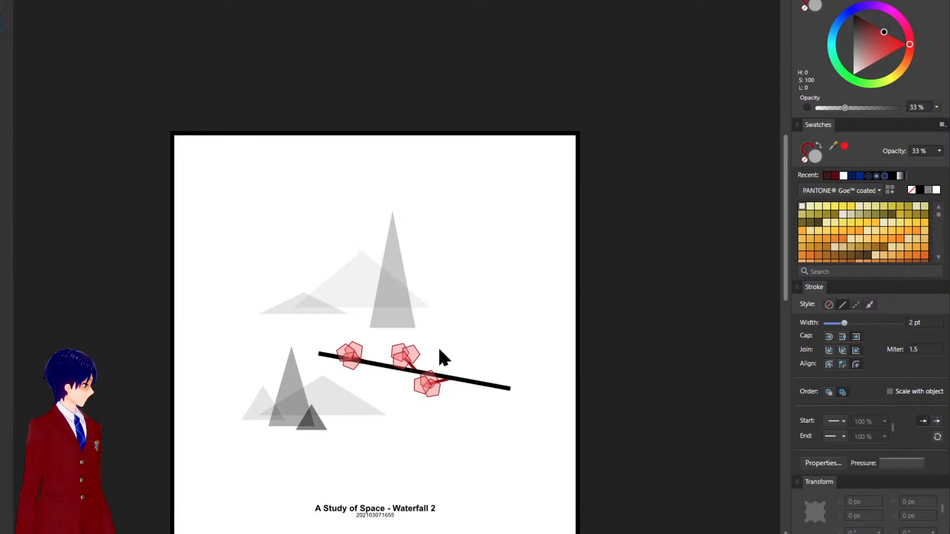
left_click(295, 403)
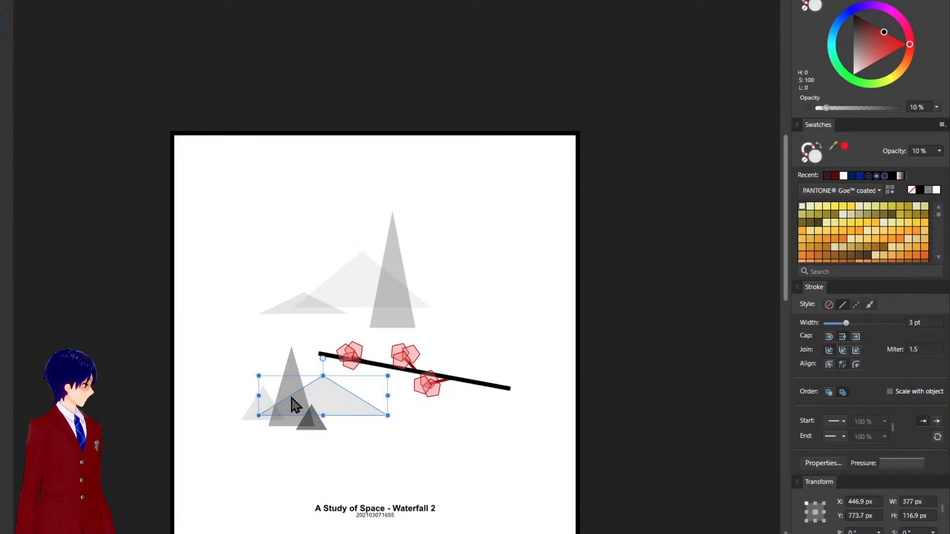
left_click(291, 367)
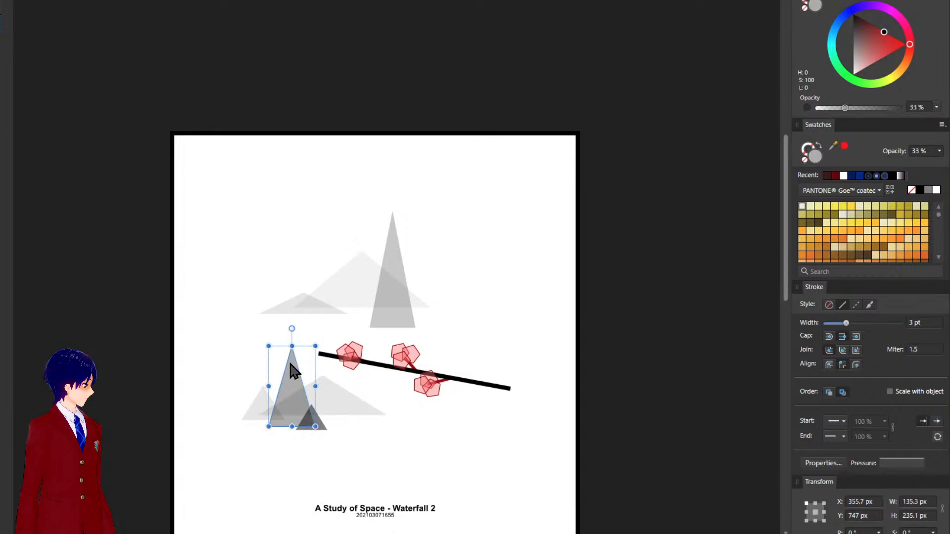
left_click(480, 314)
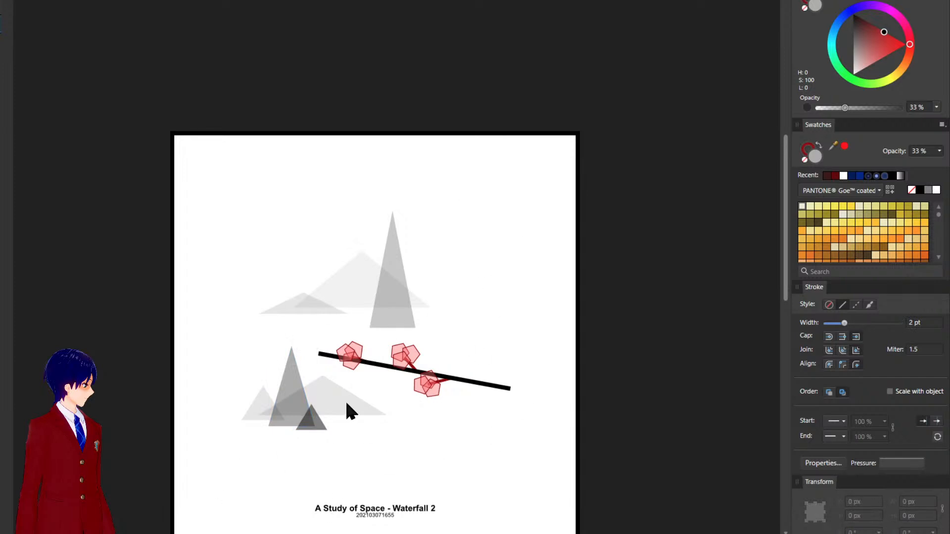
Set the small left triangle of the lower mountain group to 20% opacity, comparing it with the upper group's tall triangle.
left_click(266, 401)
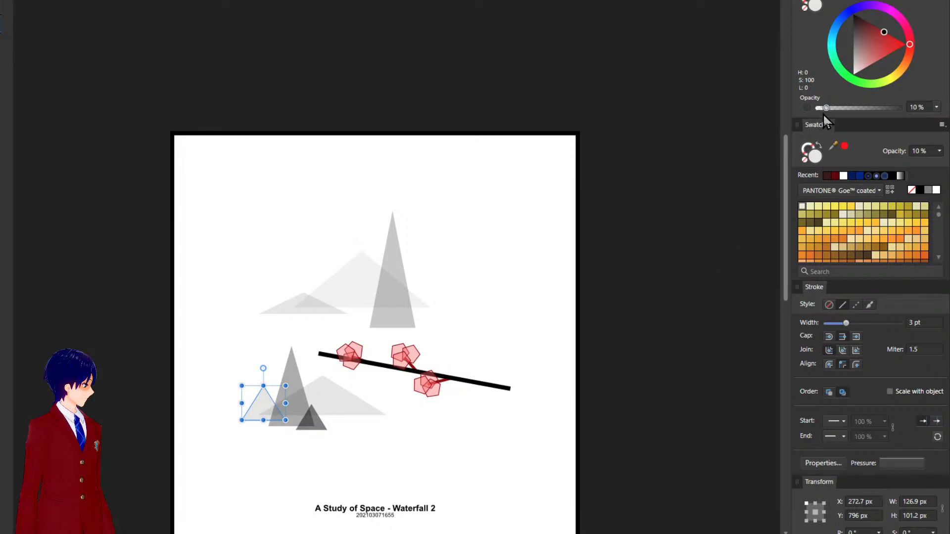
left_click(357, 395)
left_click(371, 392)
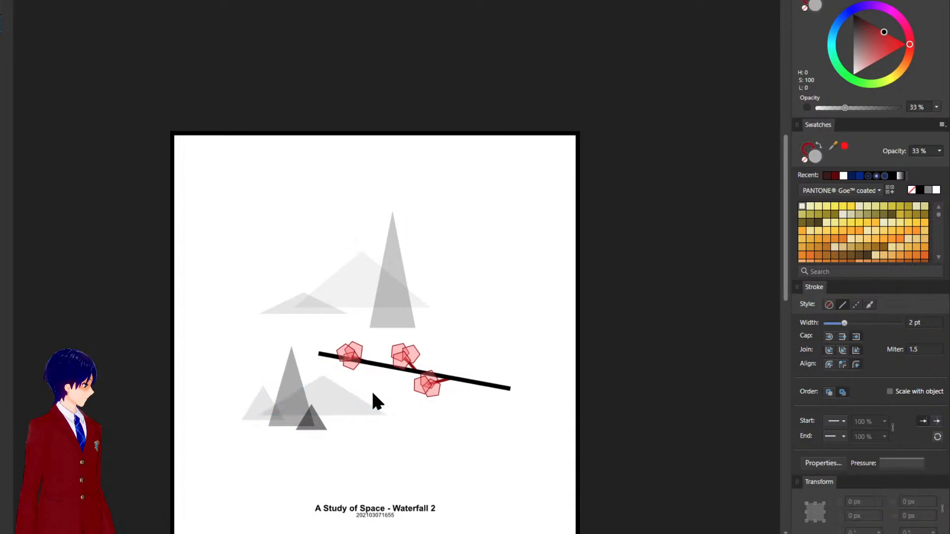
left_click(342, 391)
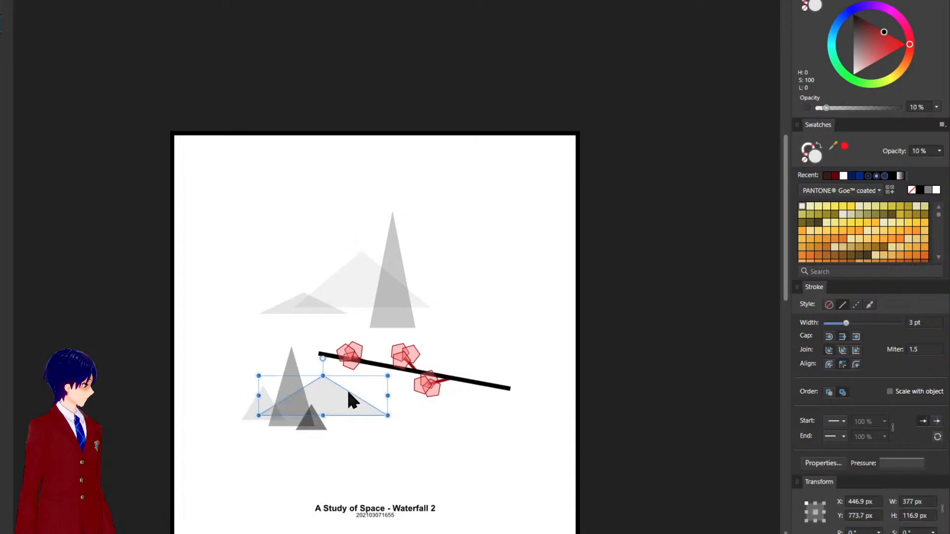
left_click(250, 419)
left_click_drag(827, 107, 835, 107)
left_click(530, 439)
left_click(392, 315)
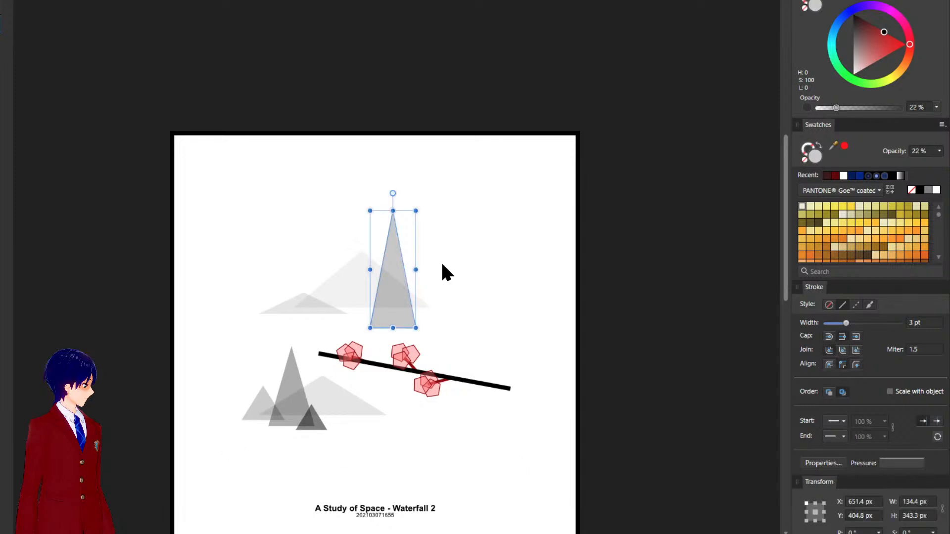
left_click(263, 392)
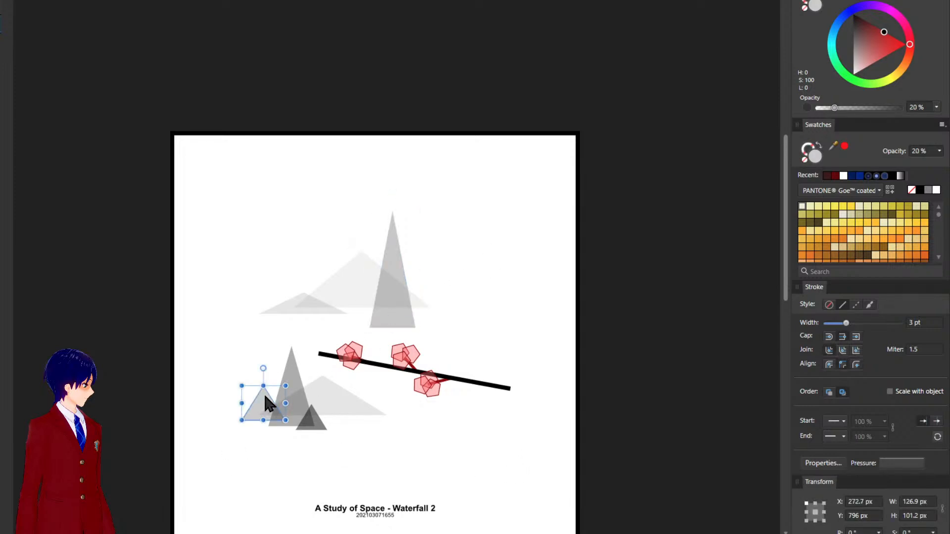
left_click(547, 290)
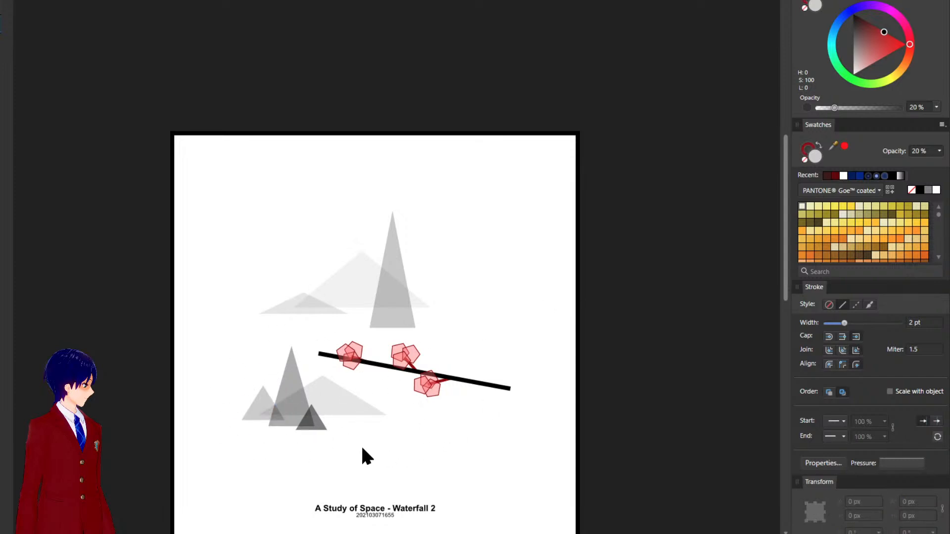
Darken the small front triangle of the lower mountain group to 55% opacity.
left_click(315, 426)
left_click_drag(859, 105, 862, 106)
left_click(520, 315)
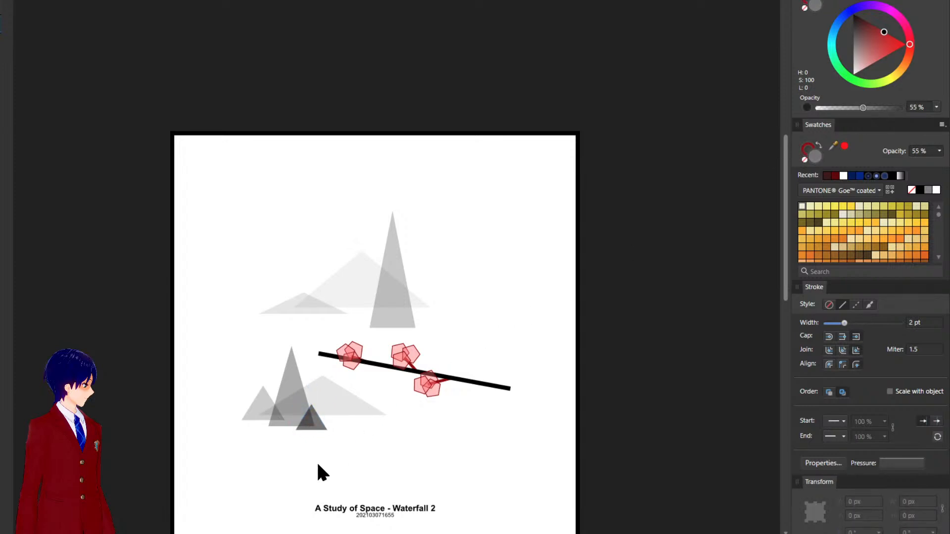
Try 26% opacity on the lower group's tall triangle, readjust it slightly, and set the small front triangle to 39% opacity.
left_click(289, 400)
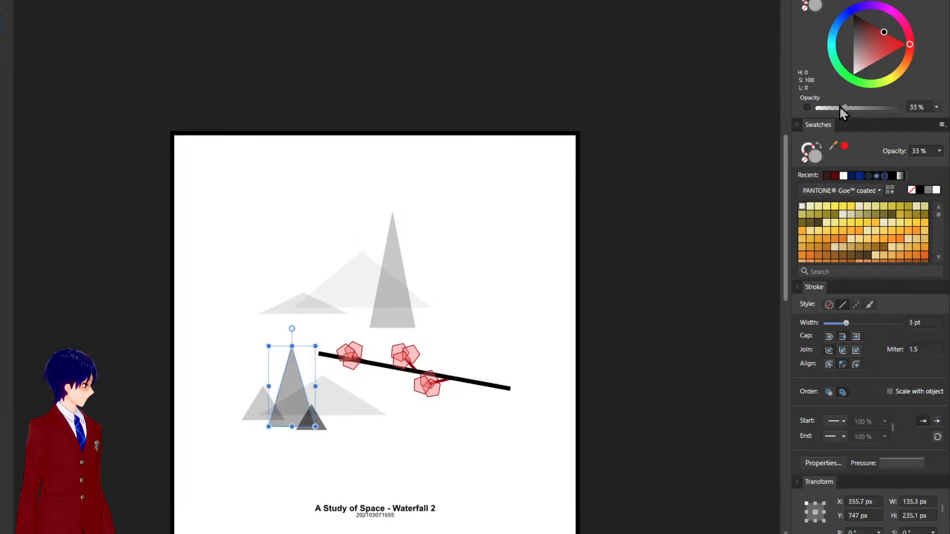
left_click_drag(836, 105, 842, 108)
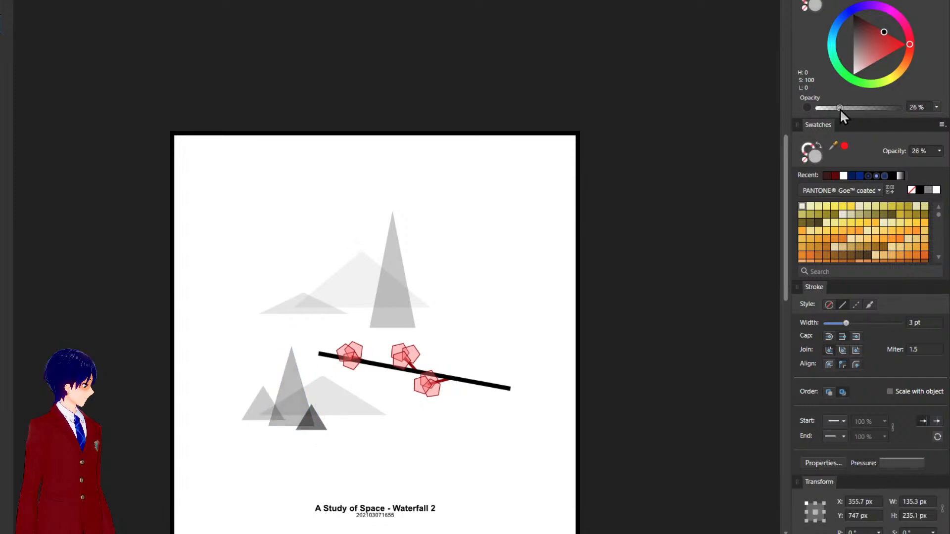
left_click_drag(838, 109, 842, 108)
left_click(320, 424)
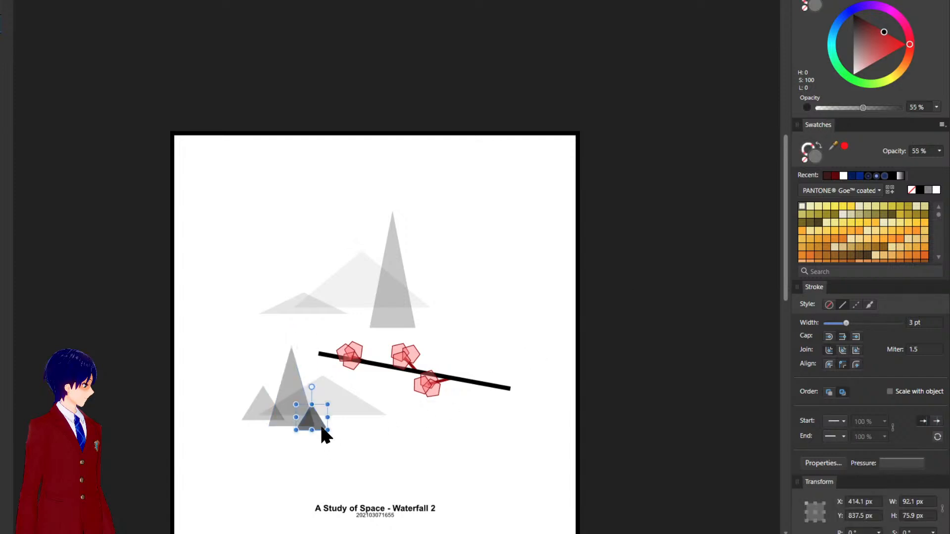
left_click_drag(865, 108, 850, 107)
left_click(532, 329)
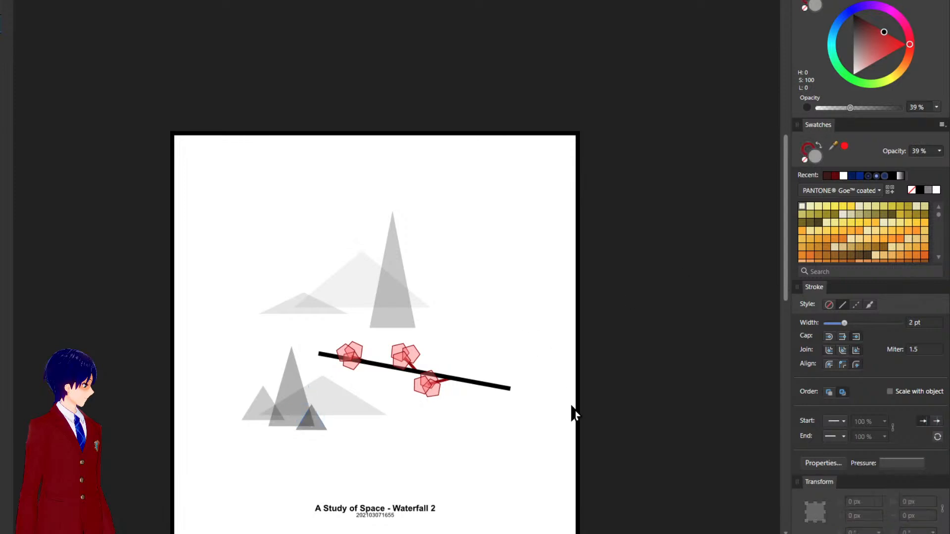
Enlarge the small front triangle of the lower mountain group proportionally to about 116 by 95 px.
left_click(309, 419)
left_click(323, 424)
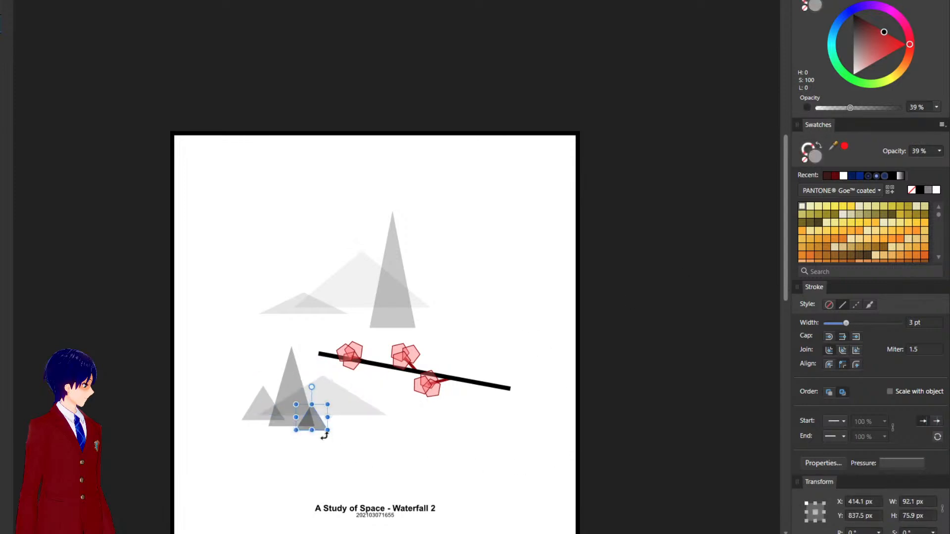
mouse_move(327, 432)
left_mouse_down()
mouse_move(337, 439)
mouse_move(320, 420)
left_mouse_up()
left_click(378, 444)
left_click(410, 462)
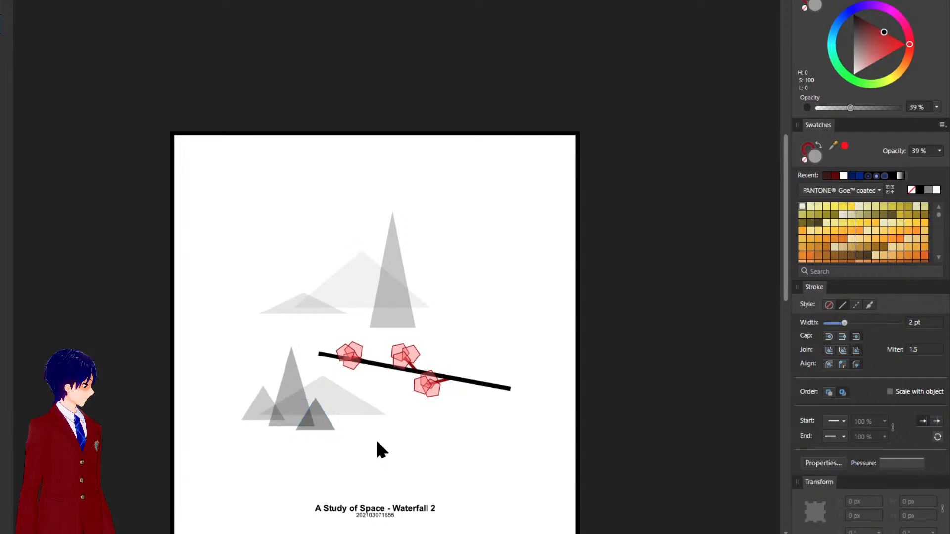
Shift the lower group's wide pale triangle slightly right and the small front triangle slightly left over the tall triangle's base.
left_click(319, 415)
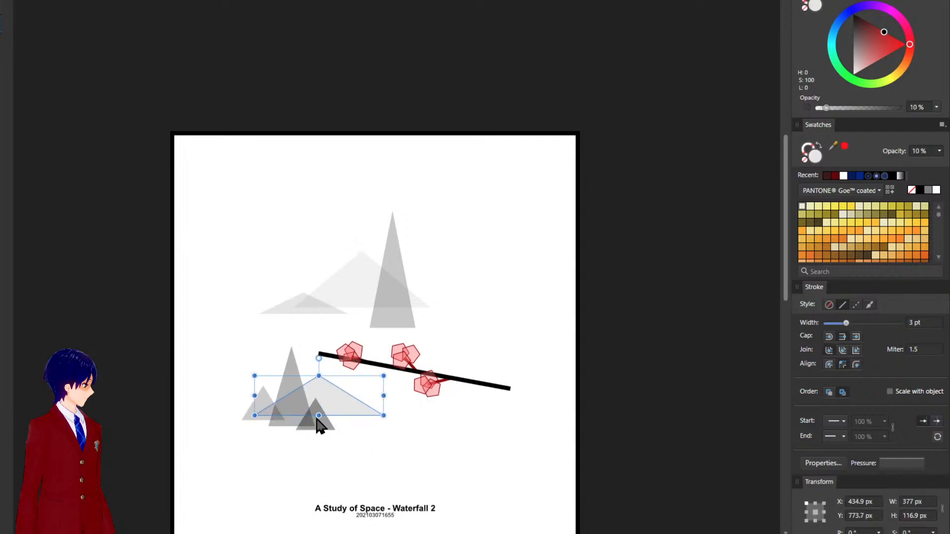
left_click_drag(326, 425, 329, 426)
left_click(333, 438)
left_click(314, 419)
left_click_drag(314, 425, 313, 425)
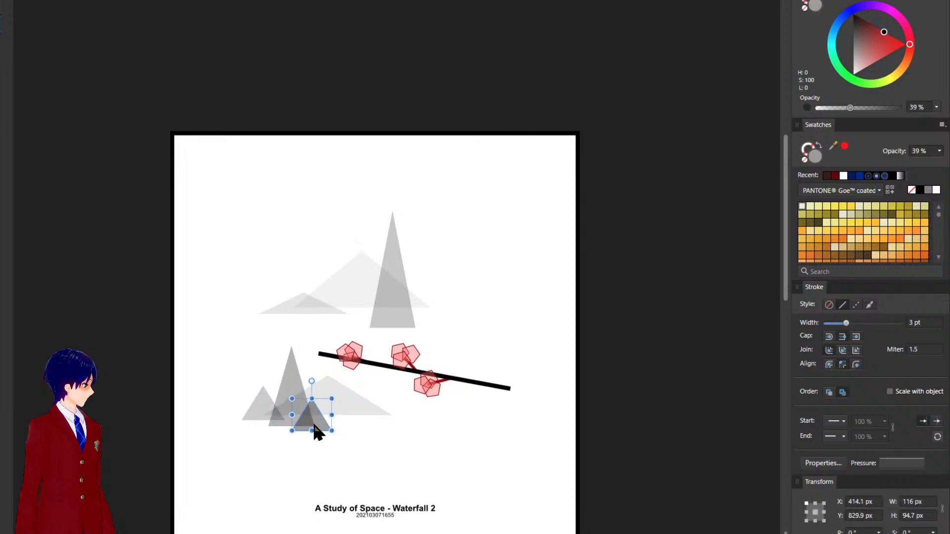
left_click(539, 426)
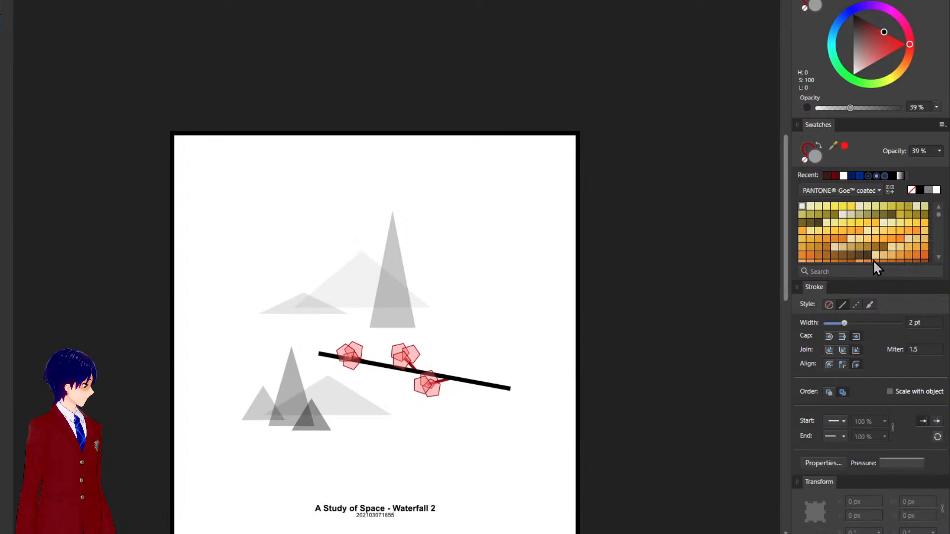
Select the mountains, branch and blossoms together to examine the composition's overall extent and its placement on the page.
scroll(607, 267, "down", 3)
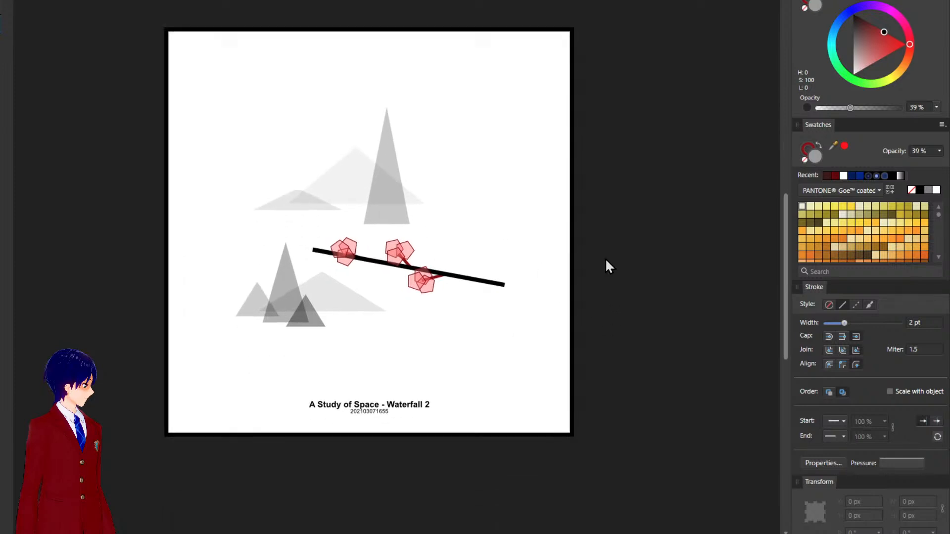
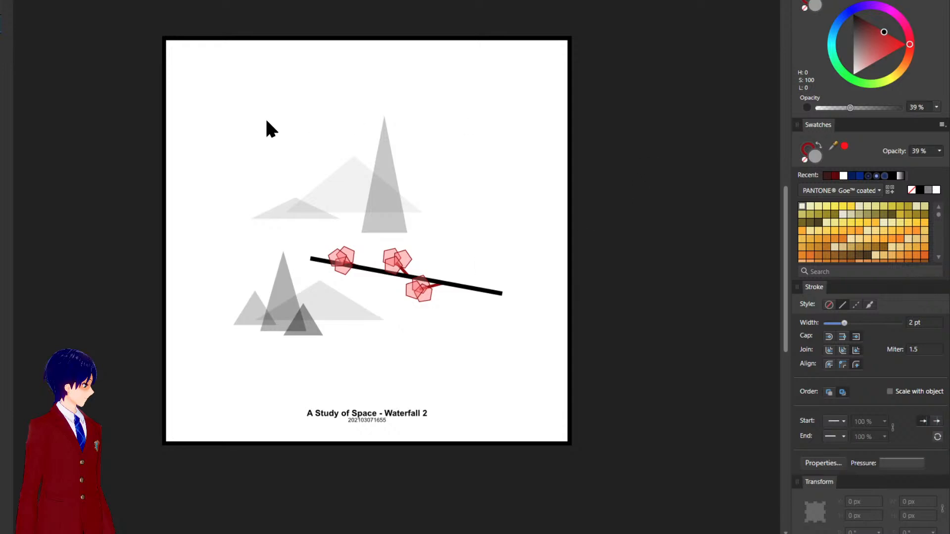
left_click_drag(177, 93, 555, 378)
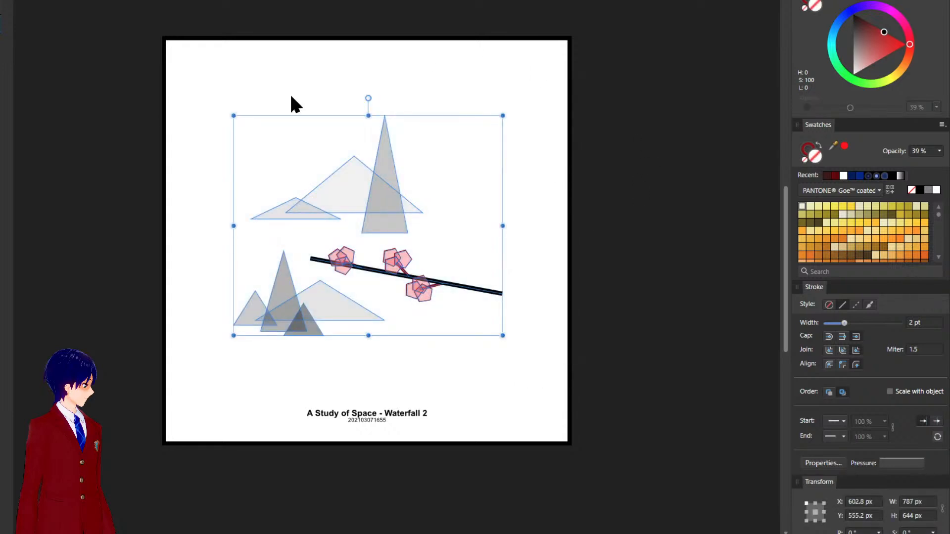
left_click(482, 382)
left_click_drag(224, 89, 518, 367)
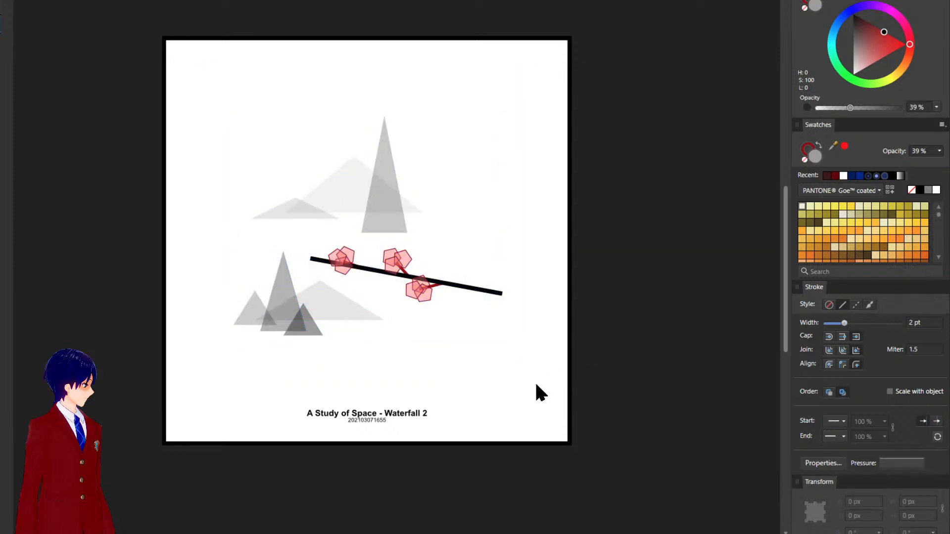
left_click(329, 192)
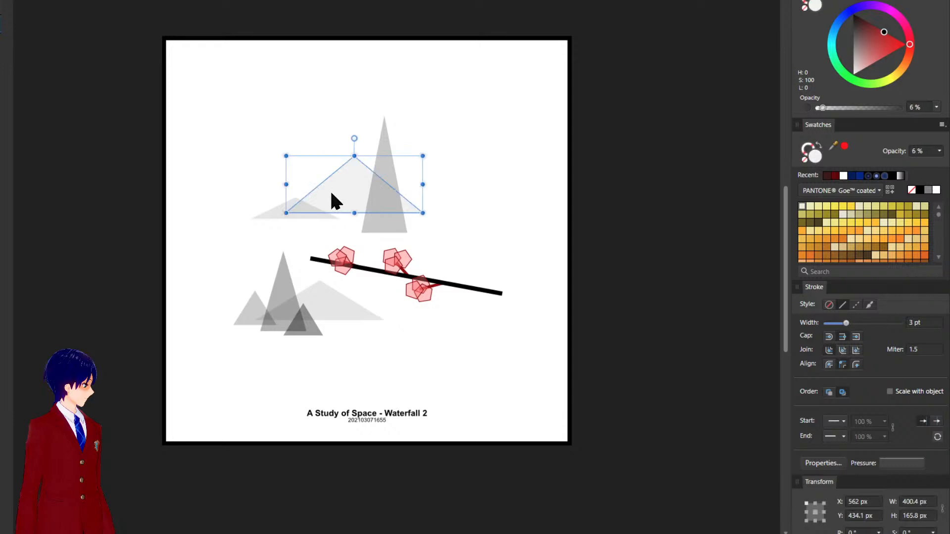
Raise the opacity of the upper mountain group's small flat triangle to 15%.
left_click(273, 213)
left_click_drag(826, 108, 830, 108)
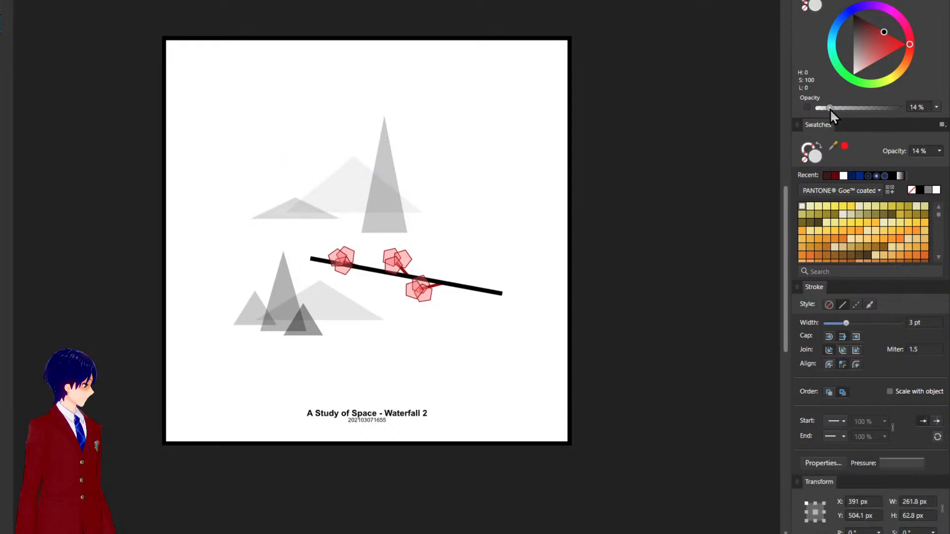
left_click(633, 232)
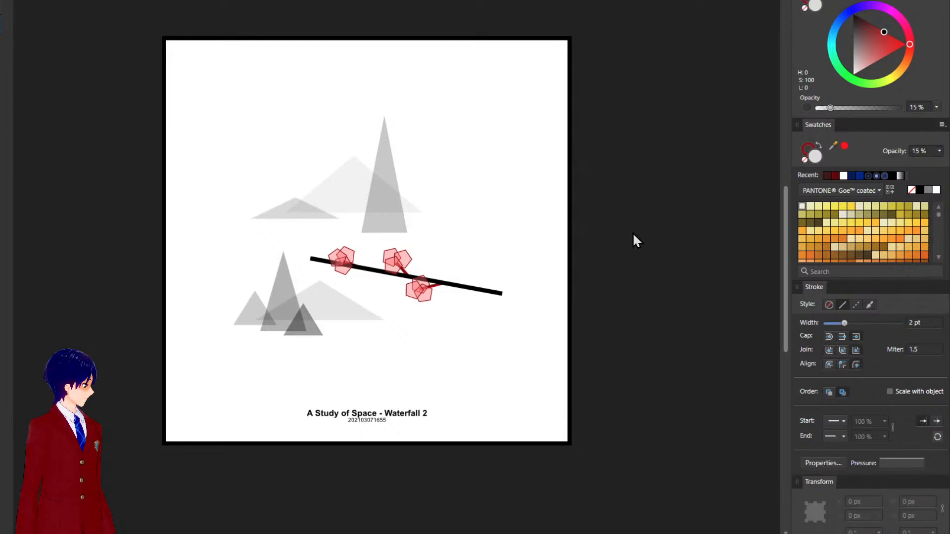
Try 25% opacity on the upper mountain group's tall narrow triangle.
left_click(384, 208)
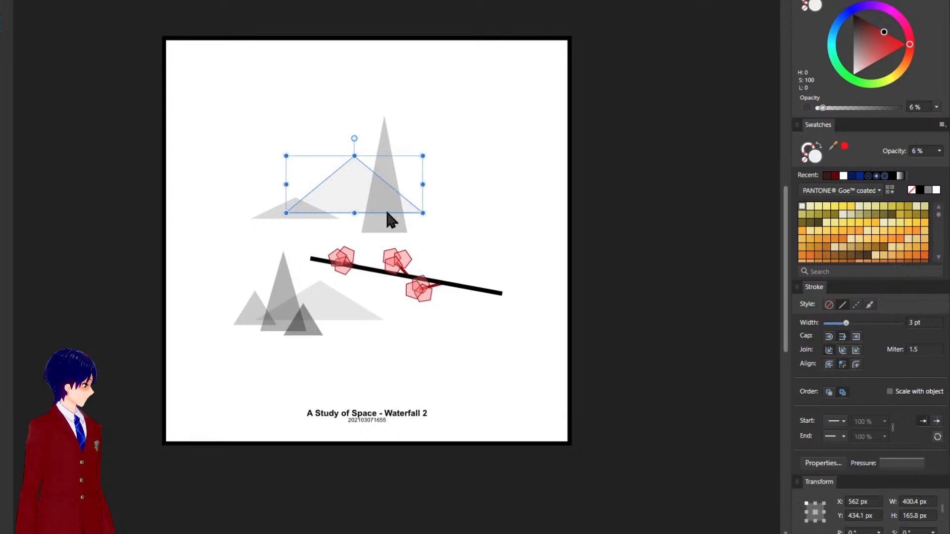
left_click(384, 224)
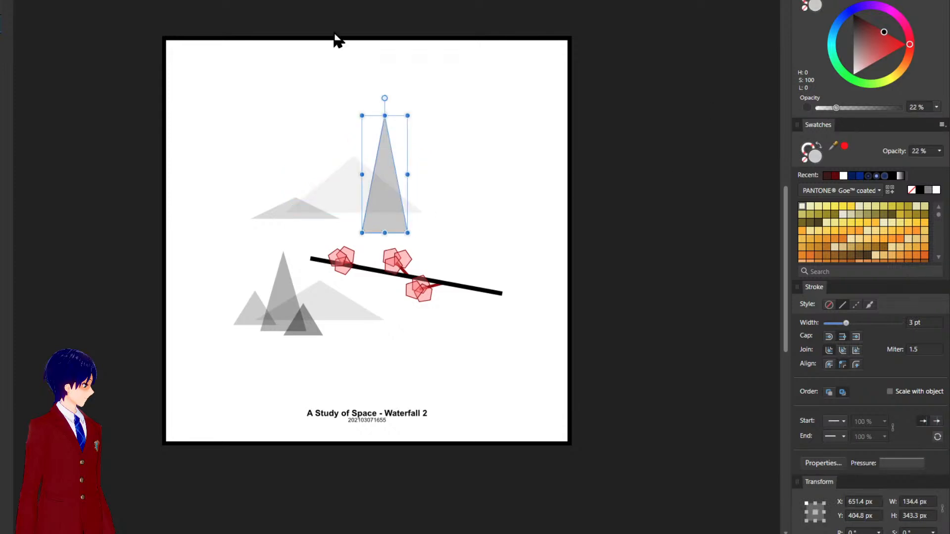
left_click_drag(837, 109, 840, 106)
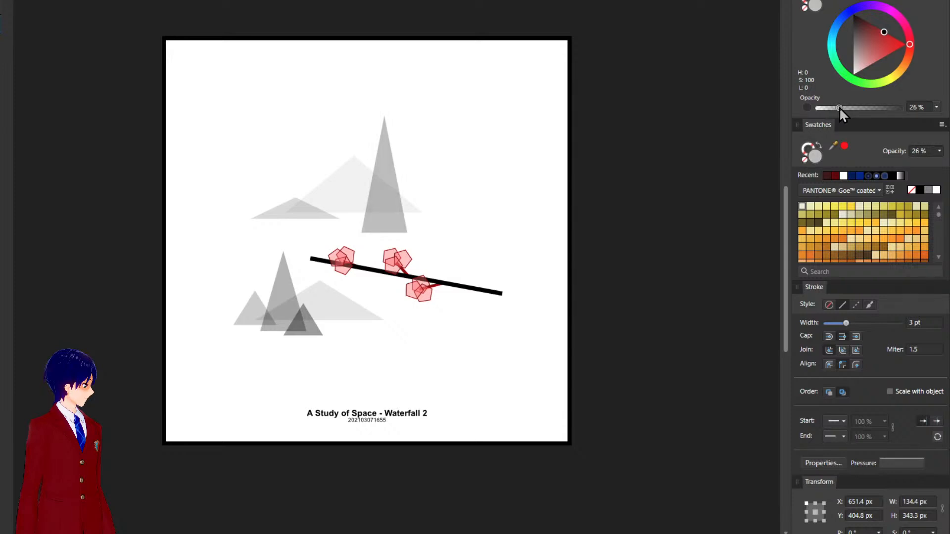
left_click(630, 188)
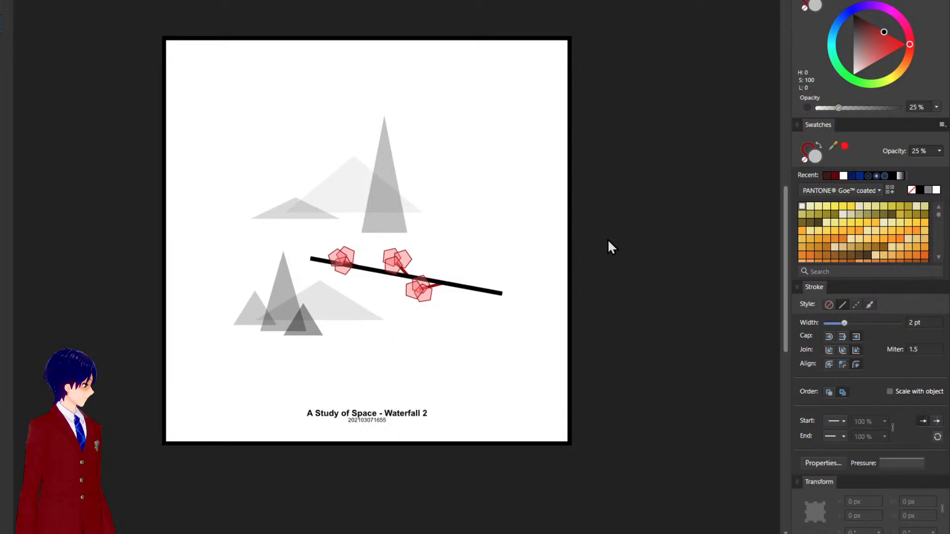
Lower the opacity of the upper group's small flat triangle slightly and set its tall narrow triangle to 18% opacity.
left_click(306, 214)
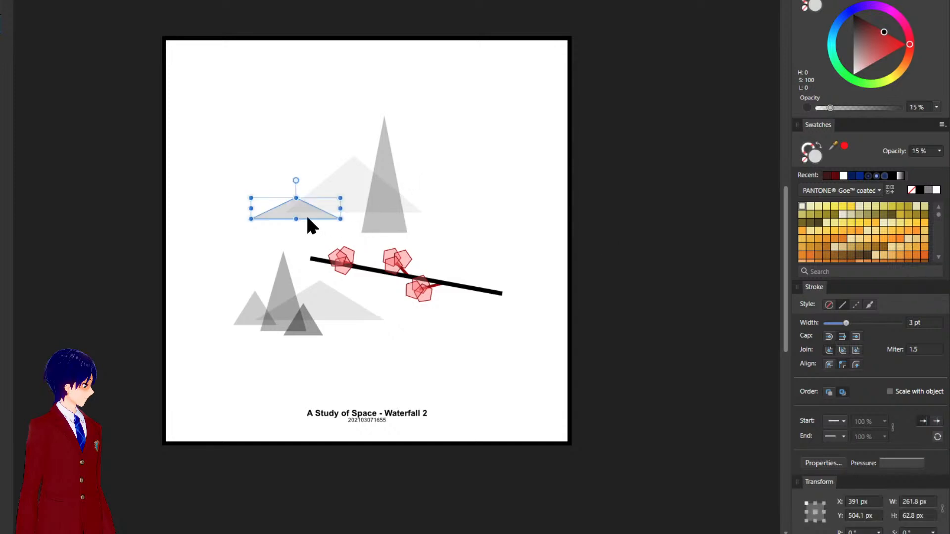
left_click_drag(827, 109, 827, 106)
left_click(375, 222)
left_click(313, 213)
left_click(393, 222)
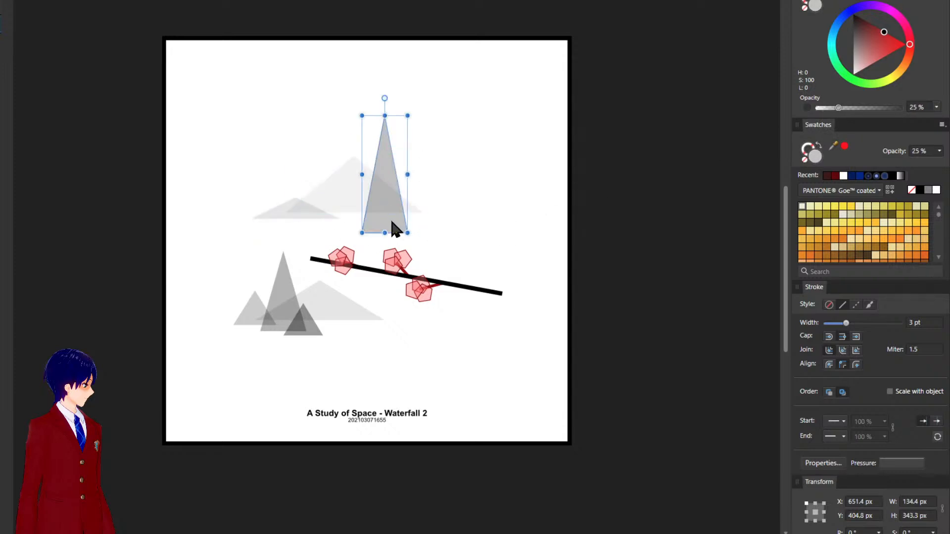
left_click_drag(836, 107, 834, 107)
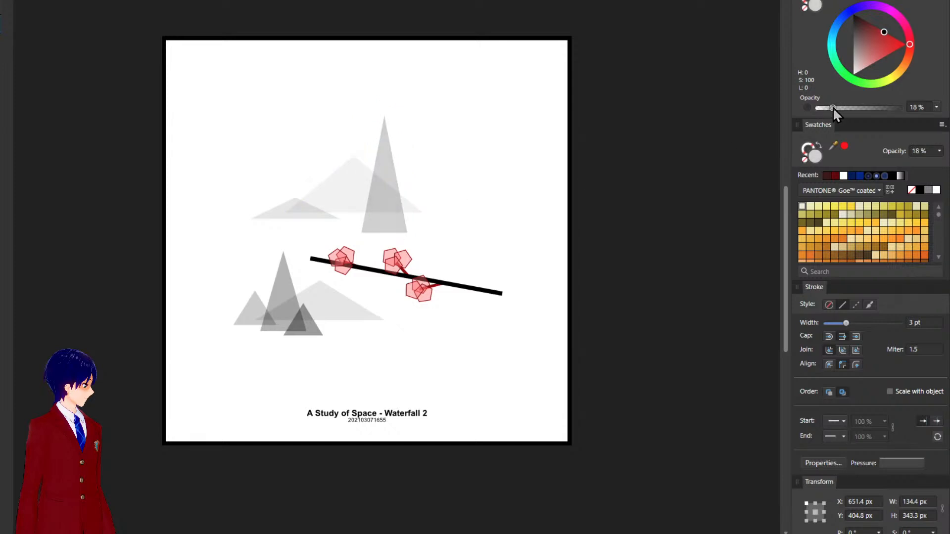
left_click(690, 208)
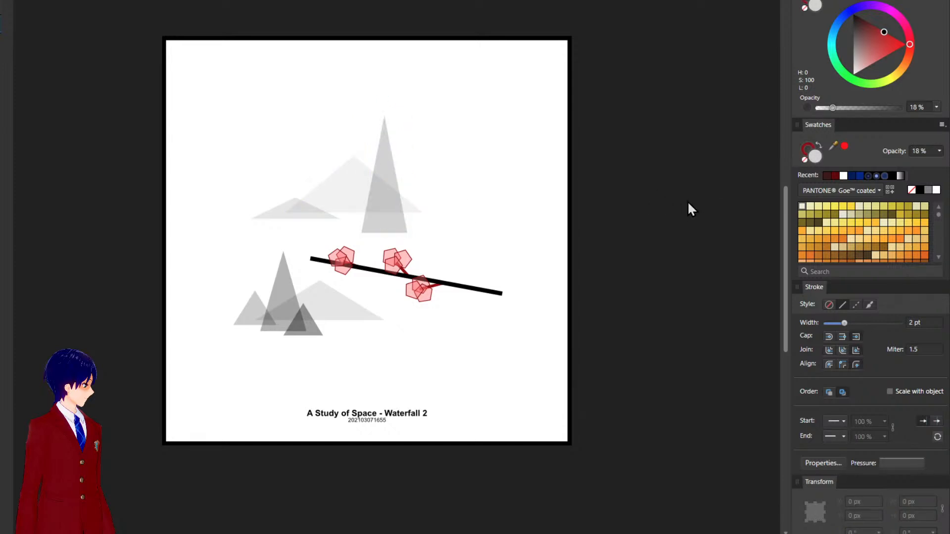